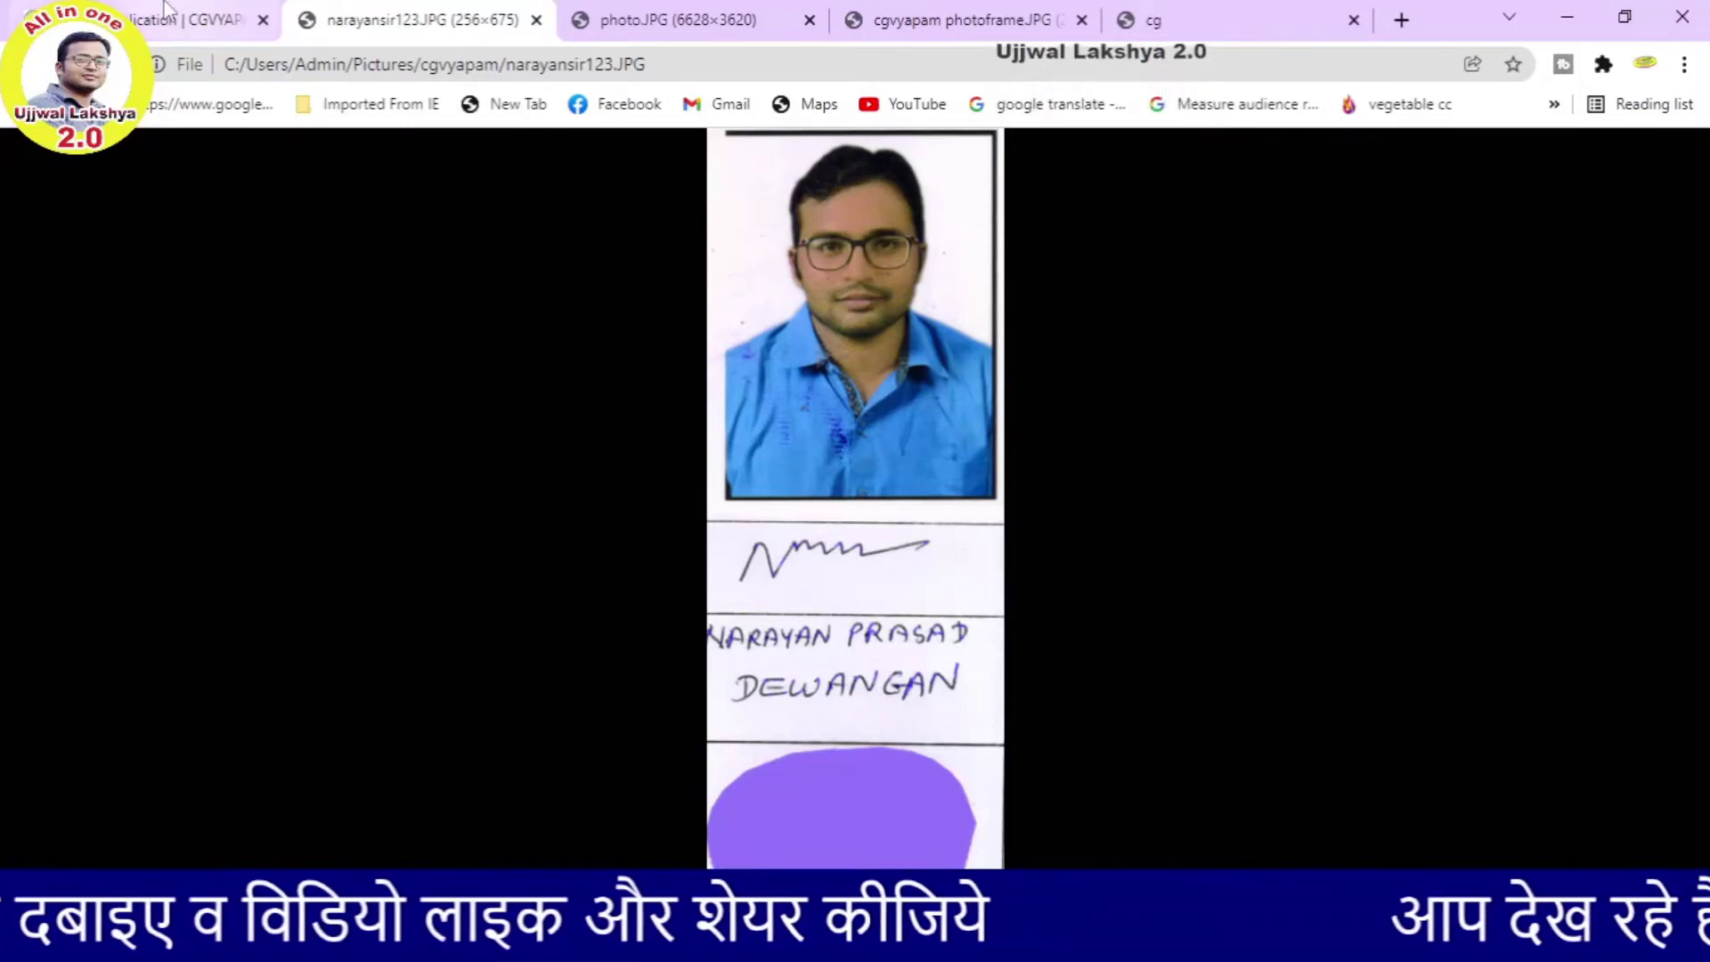
# Step: Compare the CGVYAPAM form with the narayansir123.JPG strip and photo.JPG images, ending on photo.JPG
pyautogui.click(190, 10)
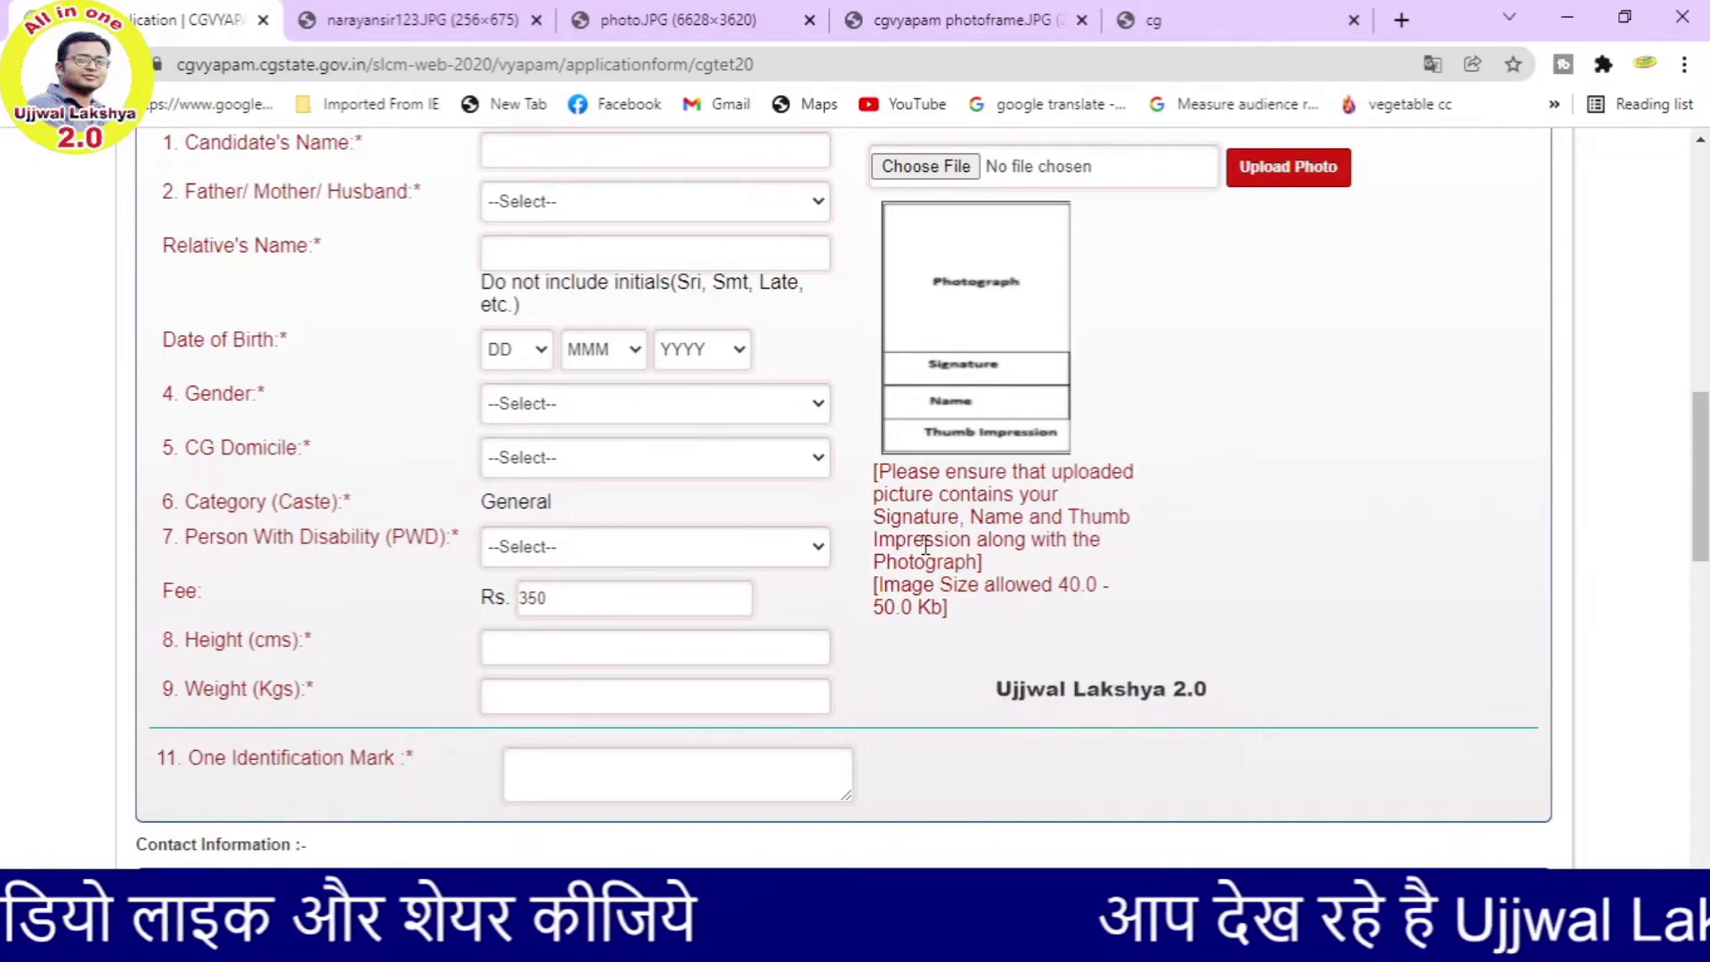
pyautogui.click(389, 21)
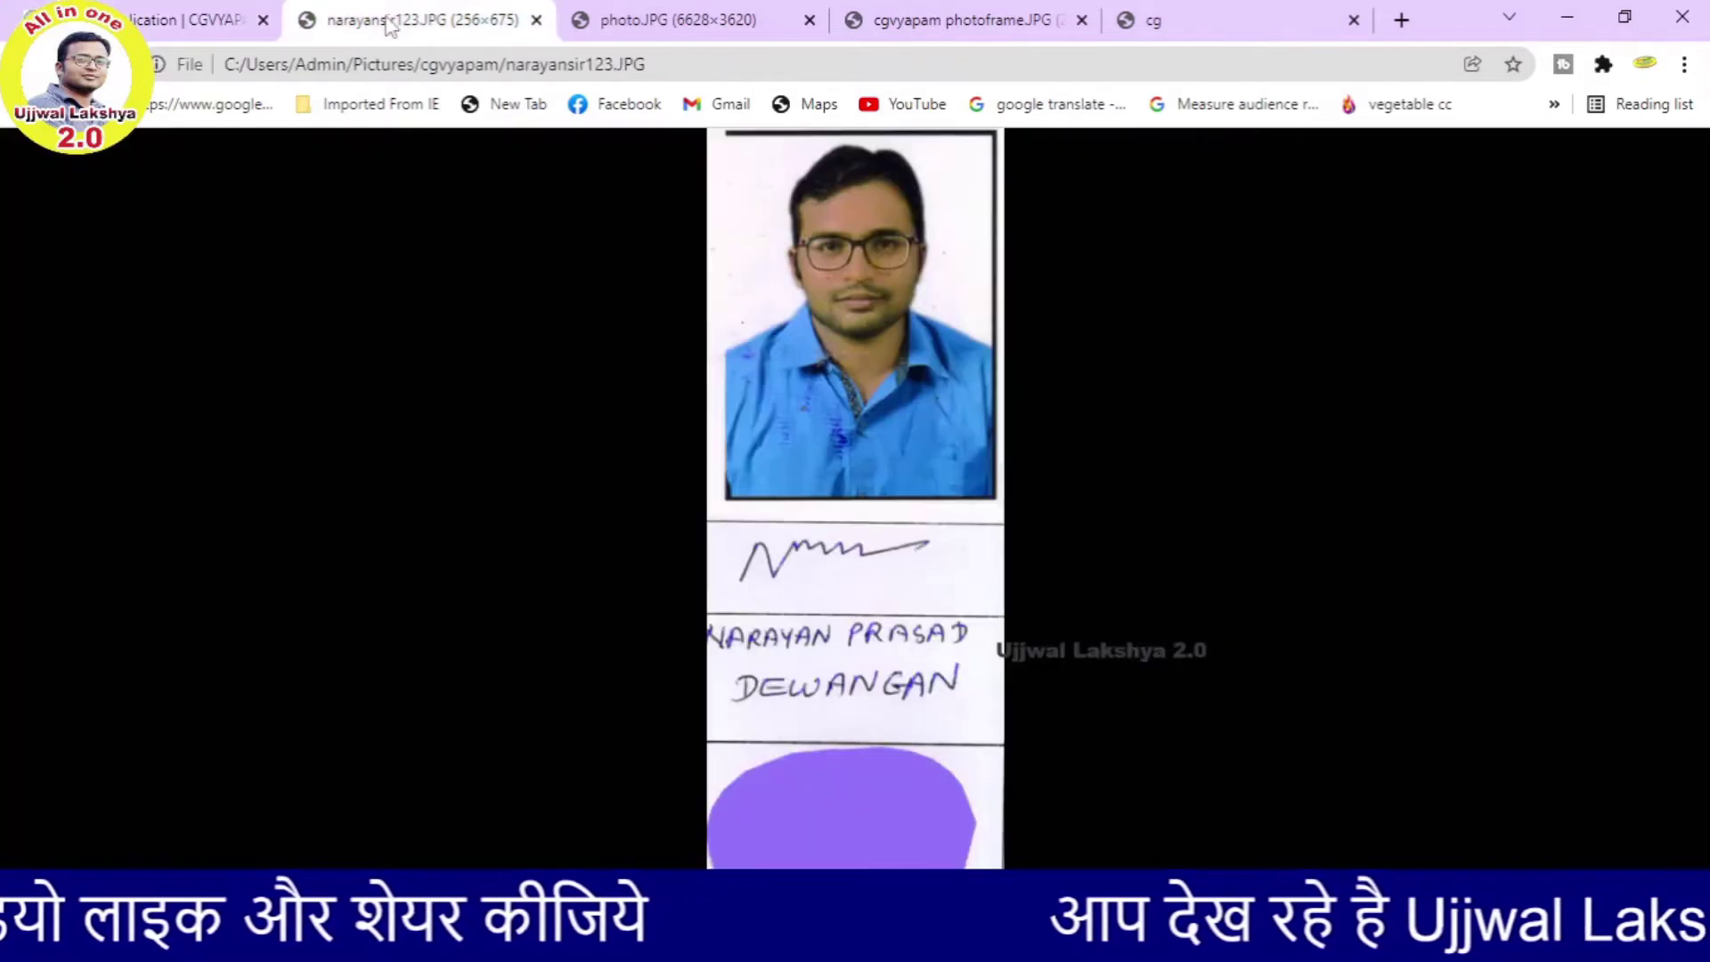
pyautogui.click(630, 35)
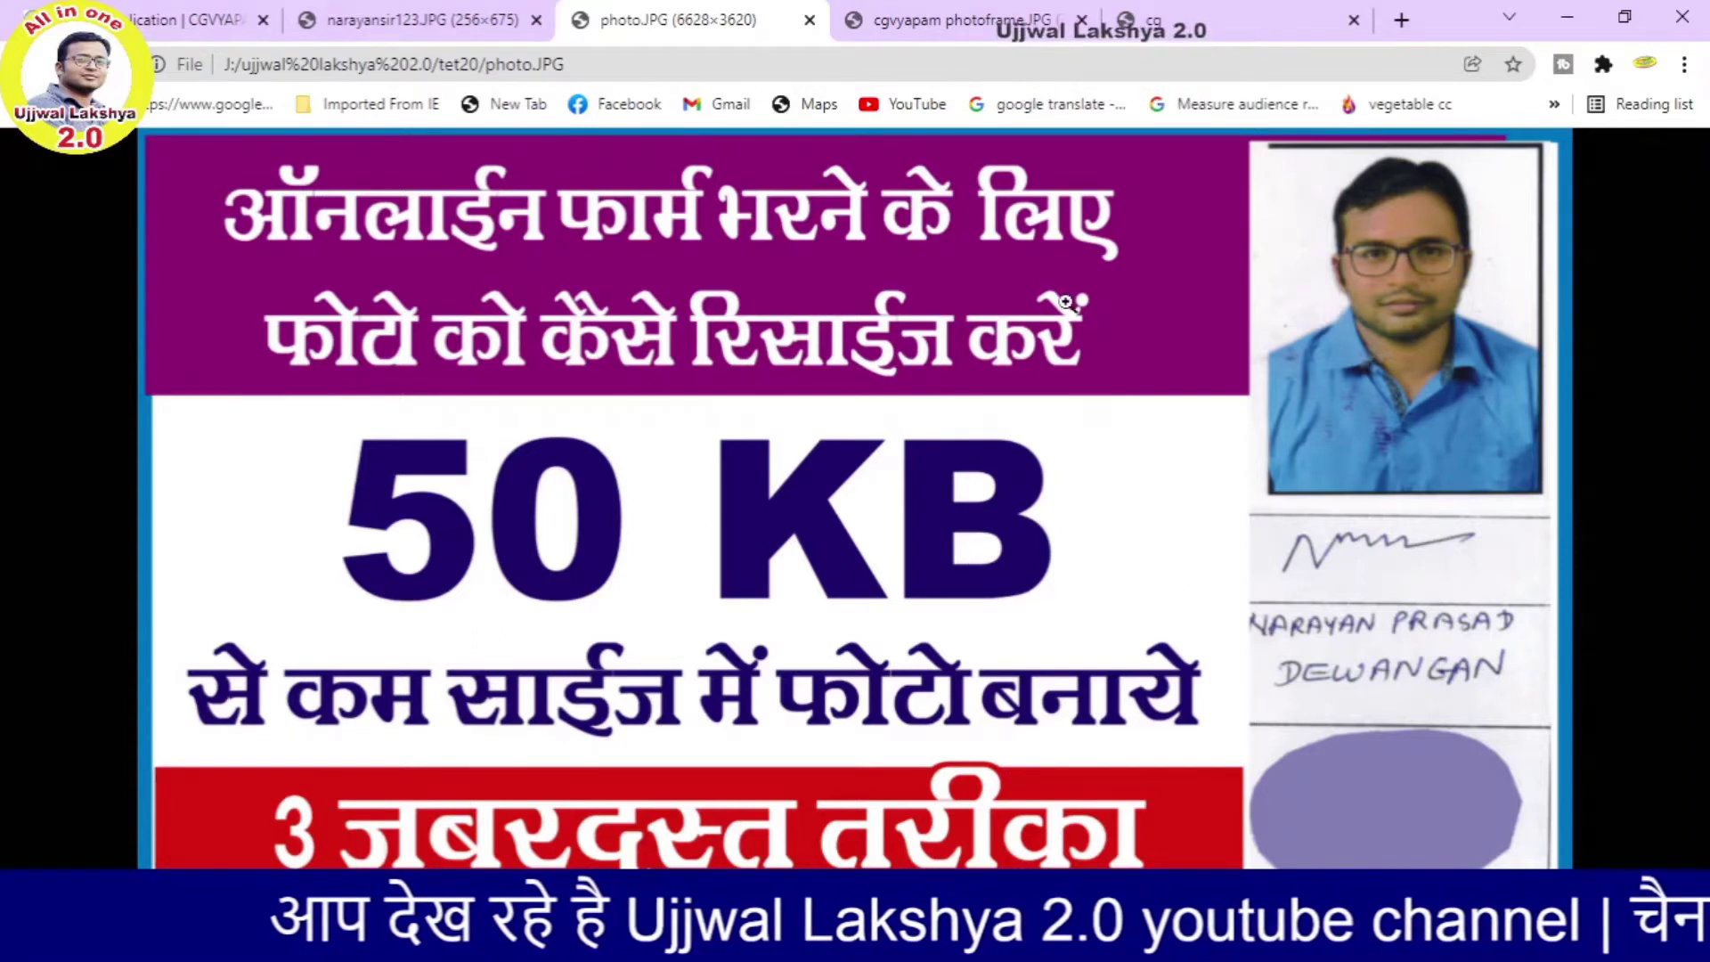
pyautogui.click(450, 27)
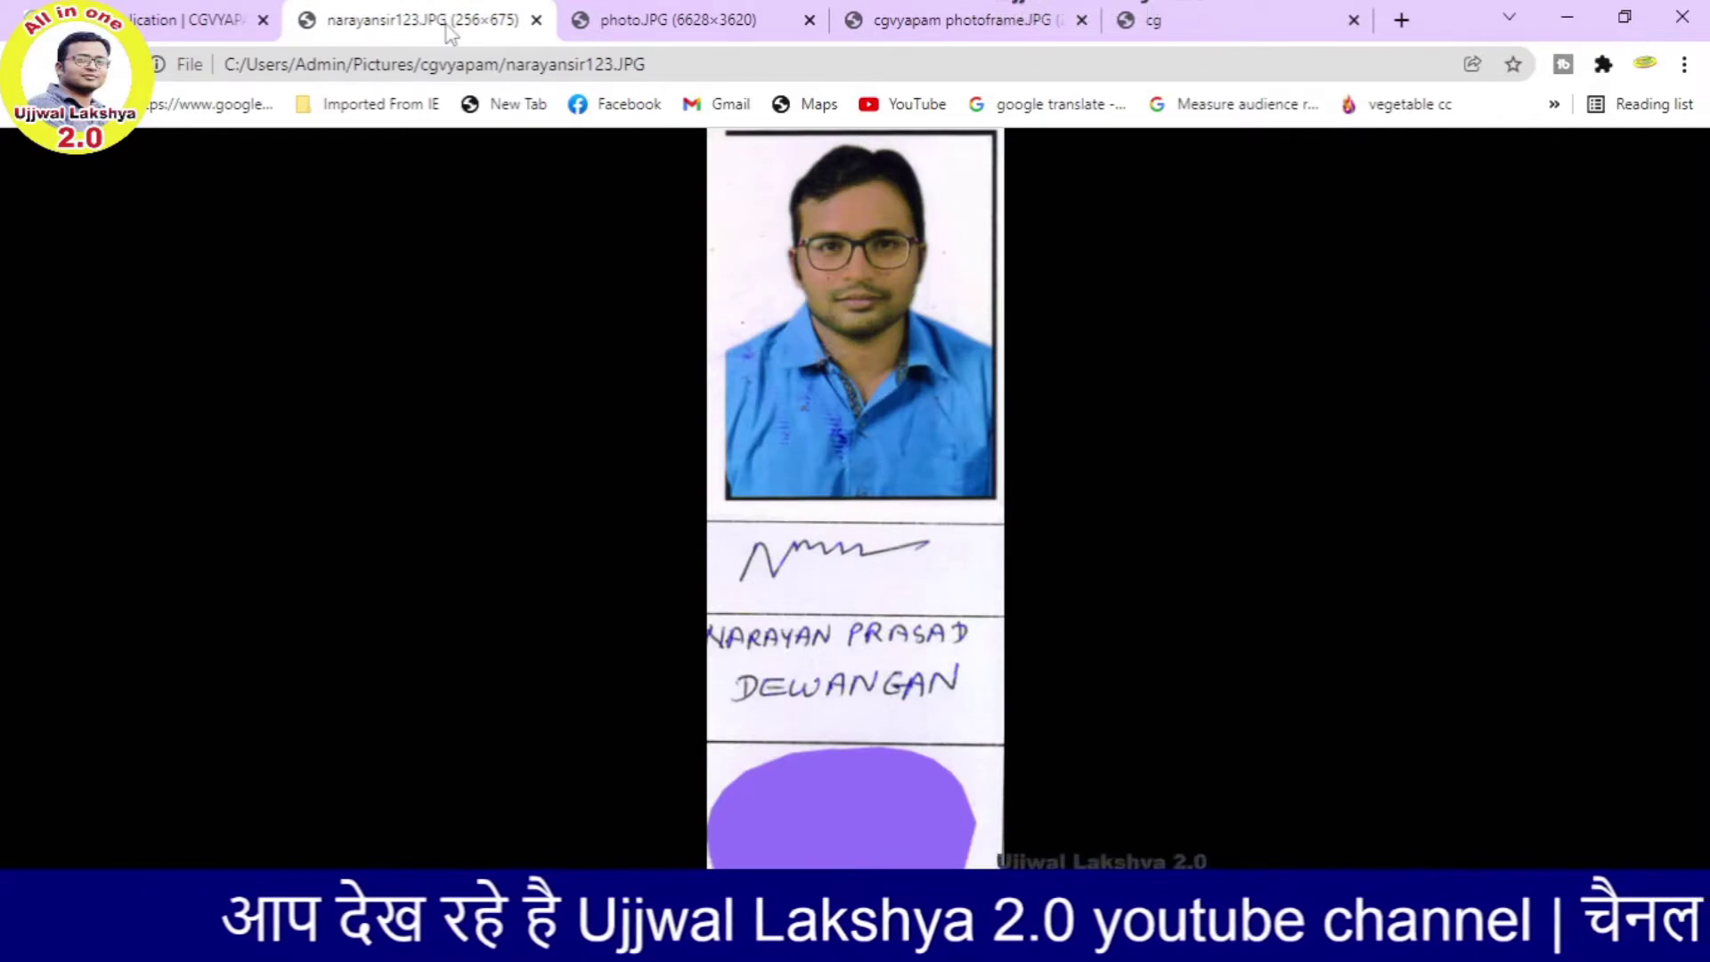
pyautogui.click(623, 25)
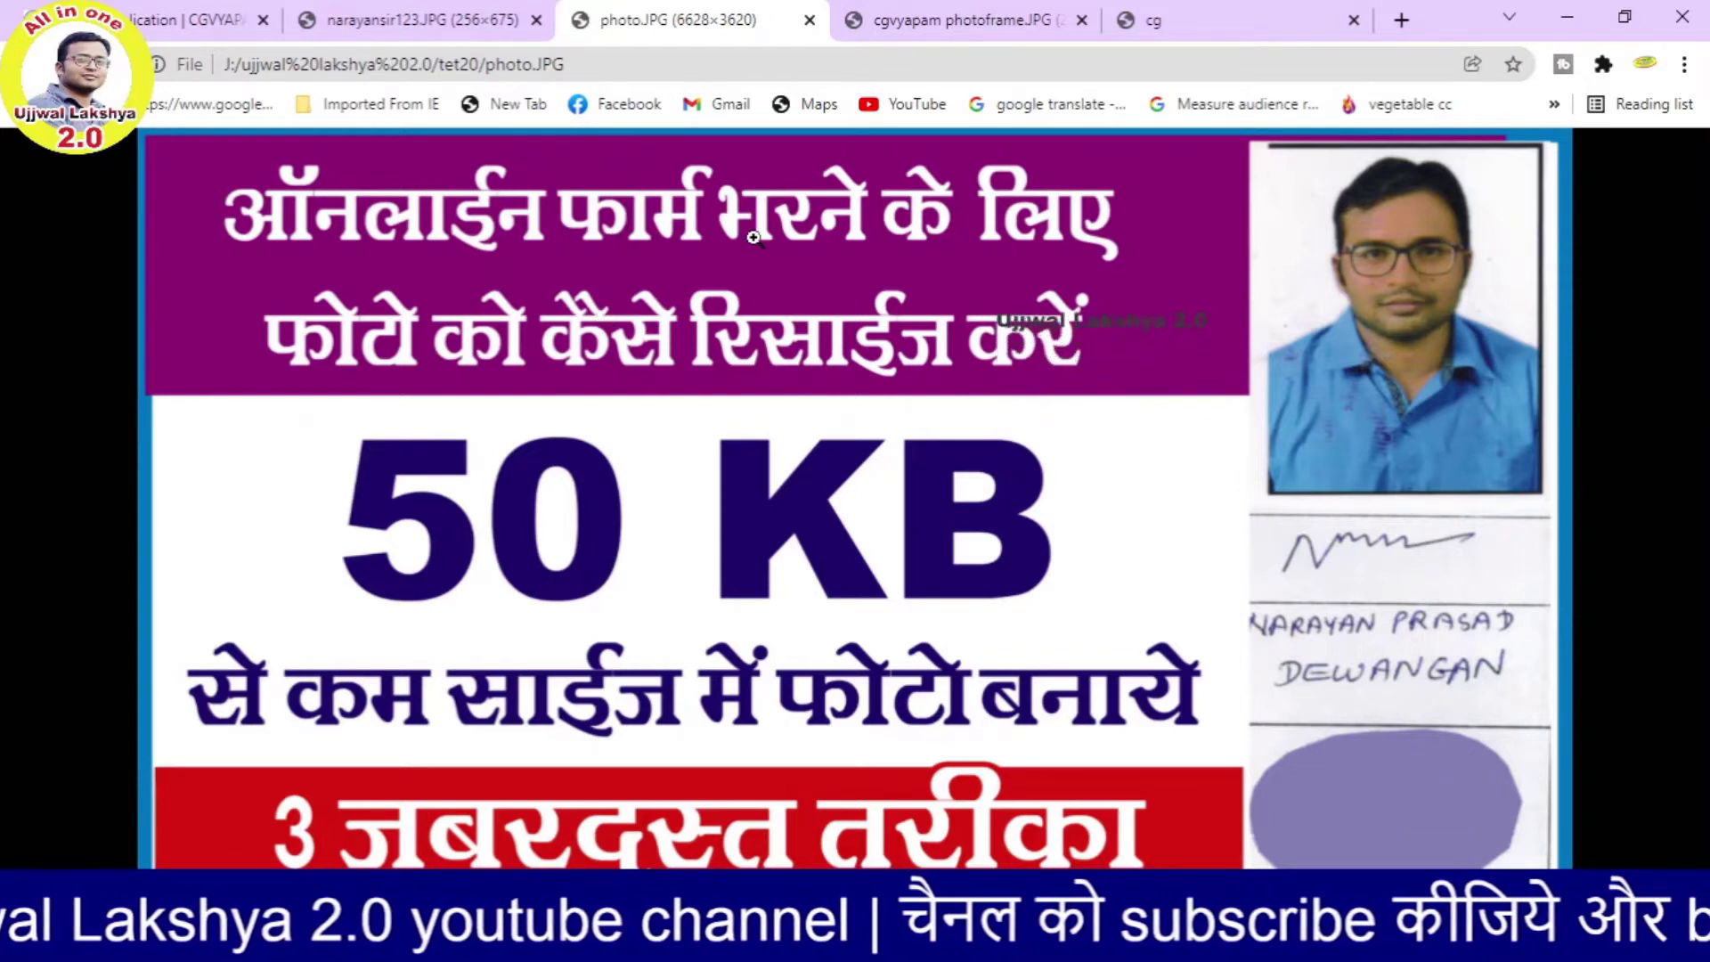
# Step: Review the cg PDF and cgvyapam photoframe.JPG template boxes, then return to photo.JPG
pyautogui.click(1176, 36)
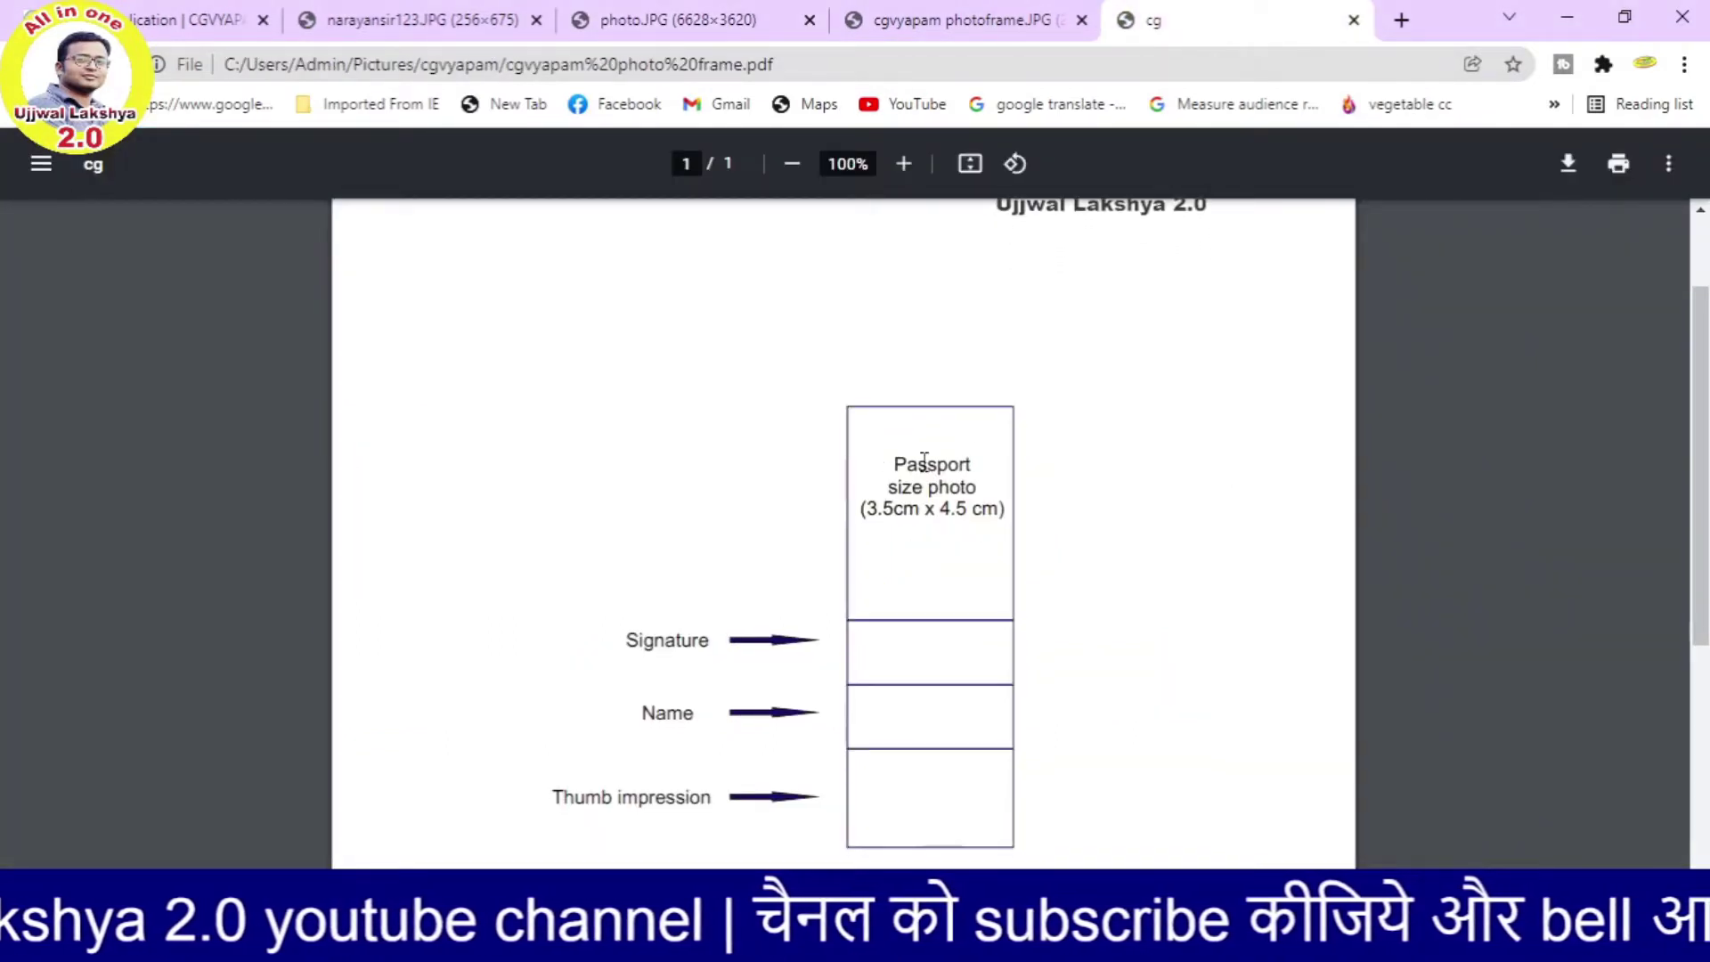
pyautogui.scroll(-1, 922, 541)
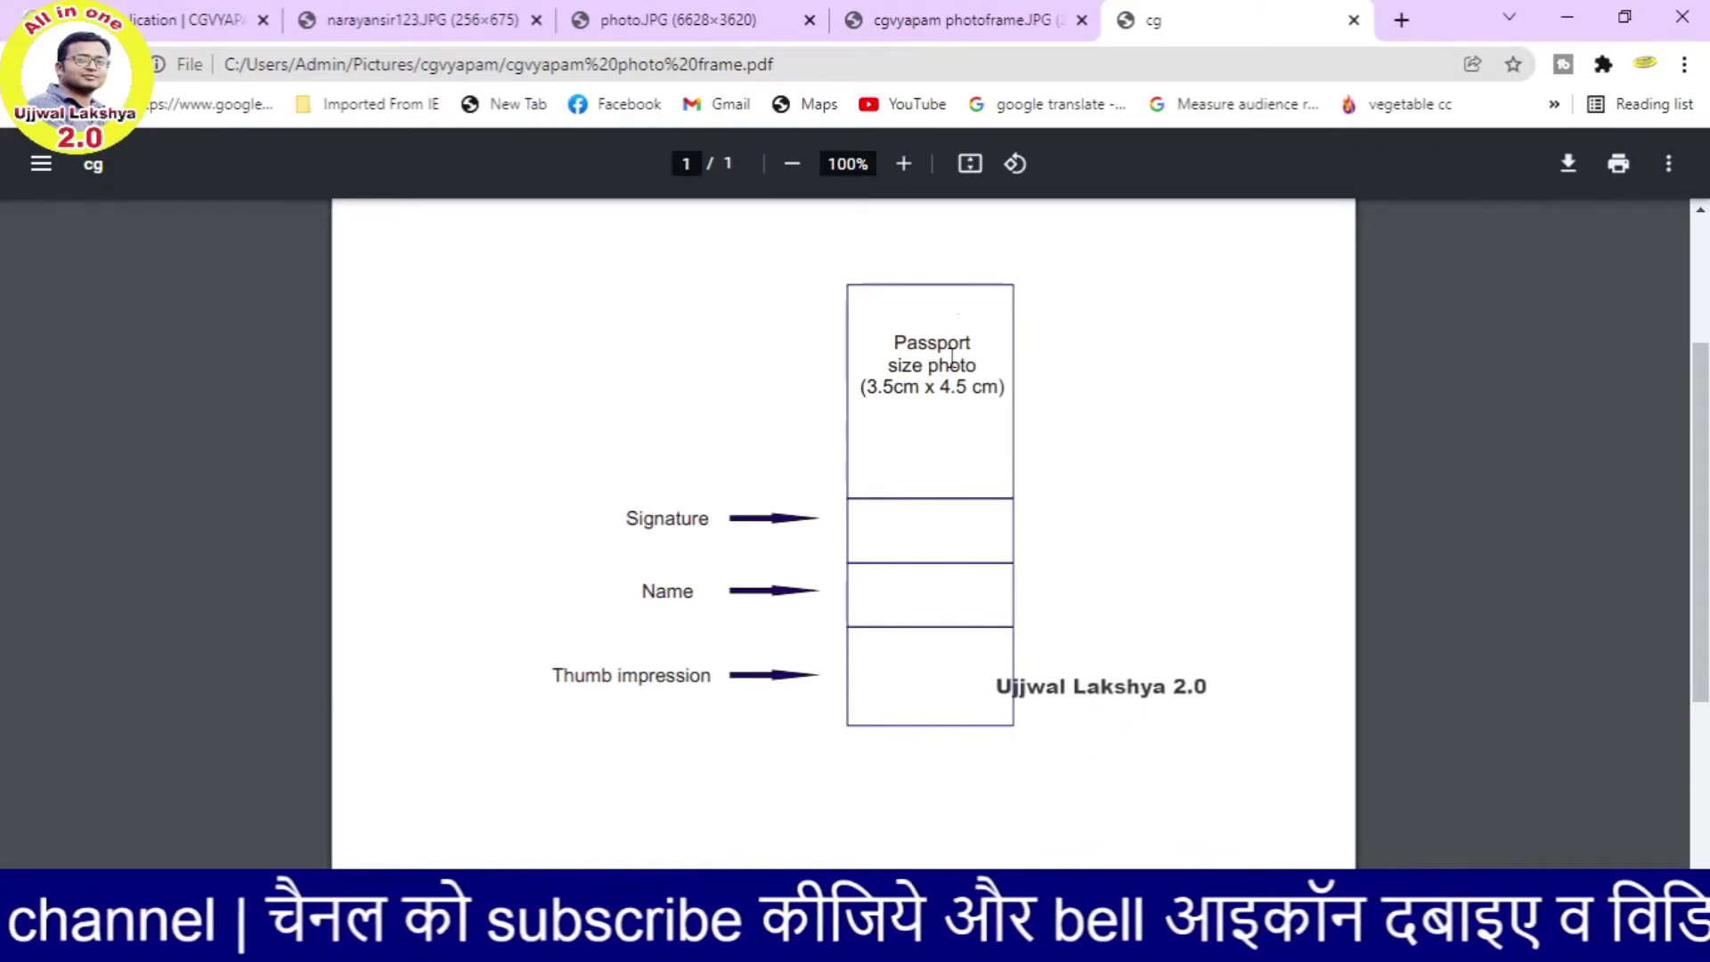
pyautogui.click(961, 19)
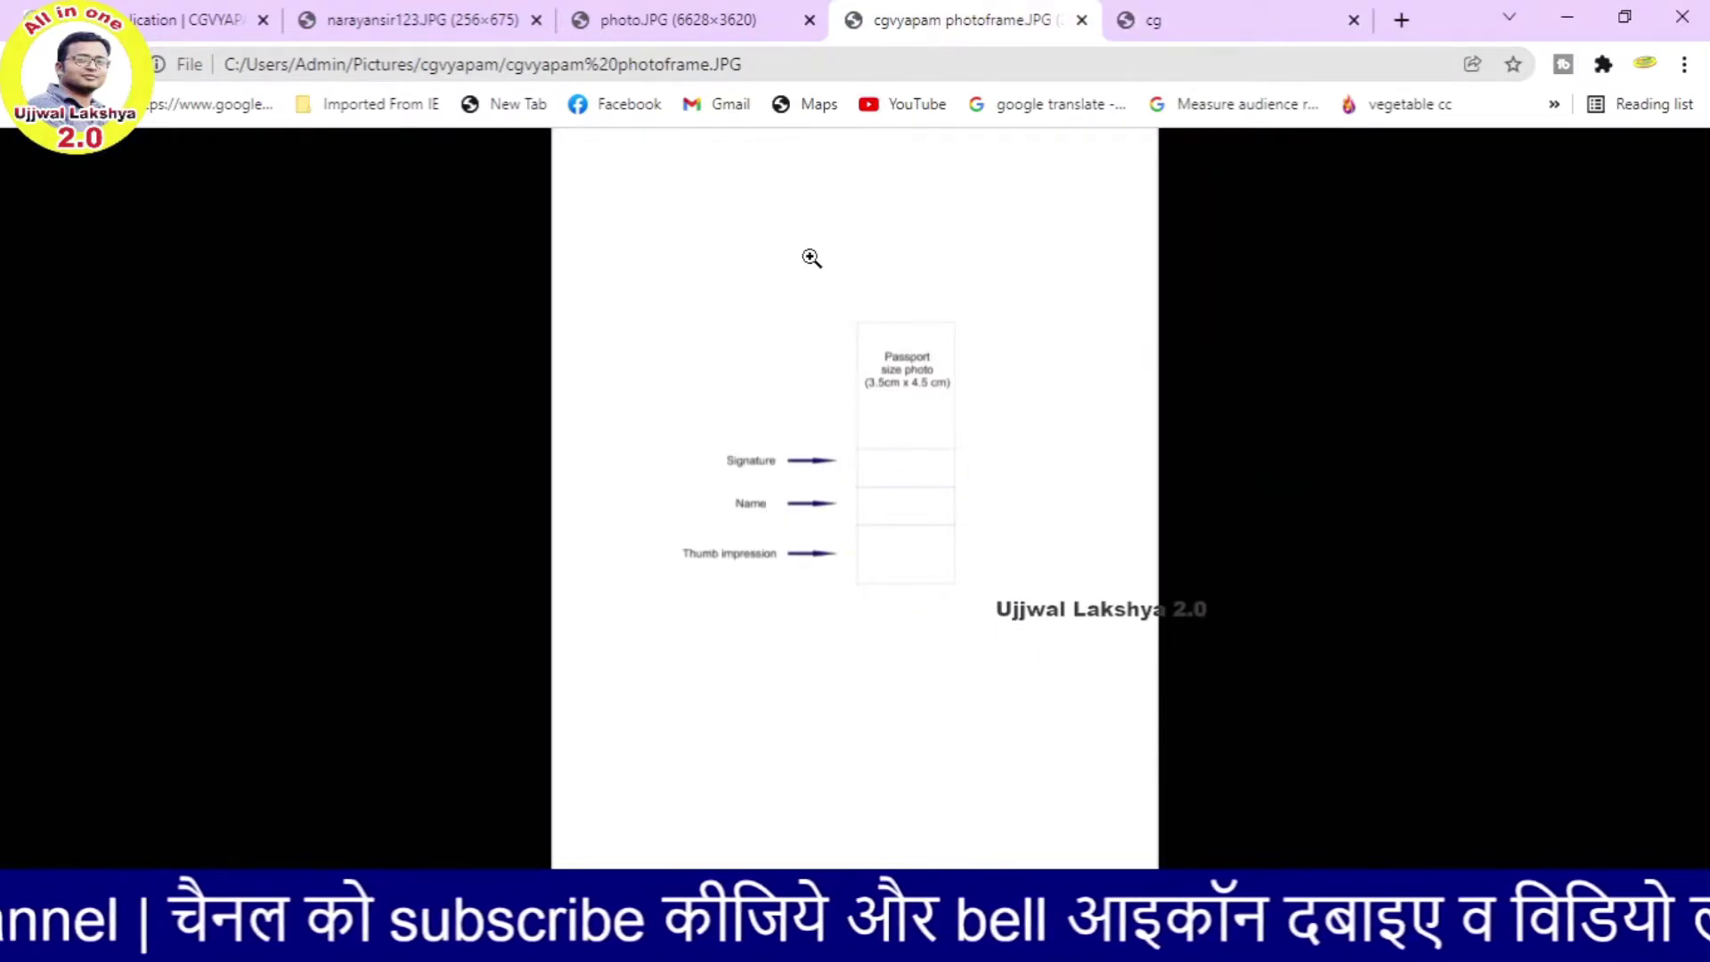
pyautogui.click(703, 25)
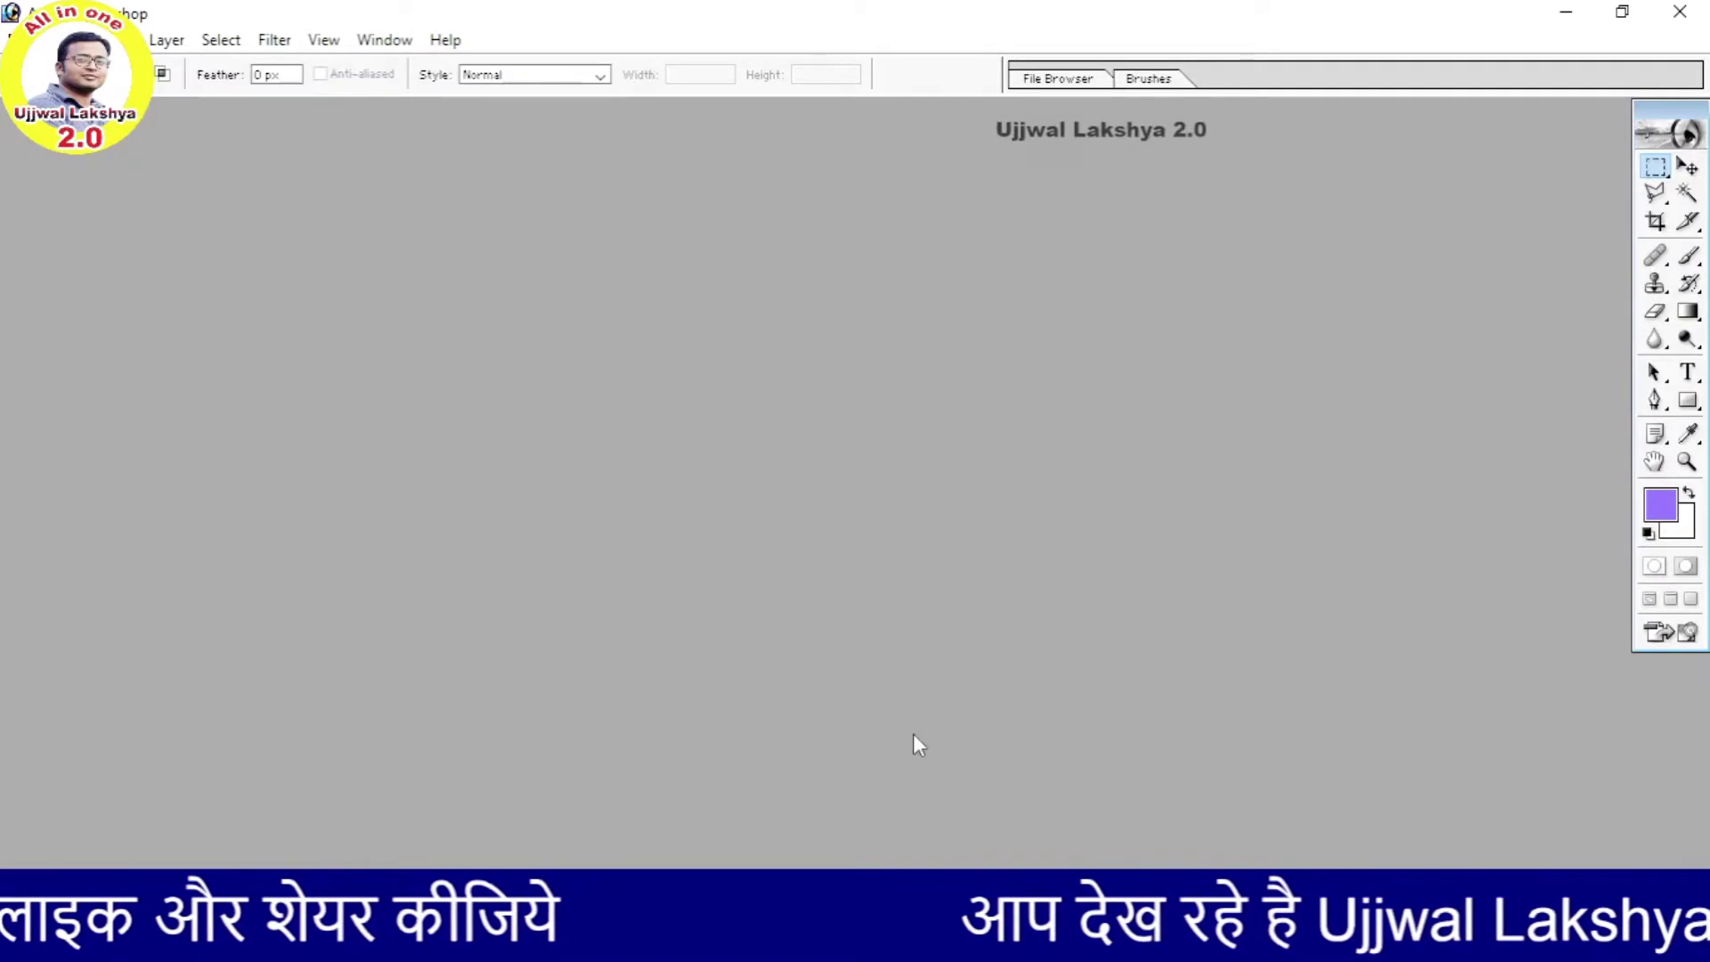
# Step: Open 'main photo' from the cgvyapam folder in Photoshop with its window maximized
pyautogui.hotkey('alt', 'Tab')
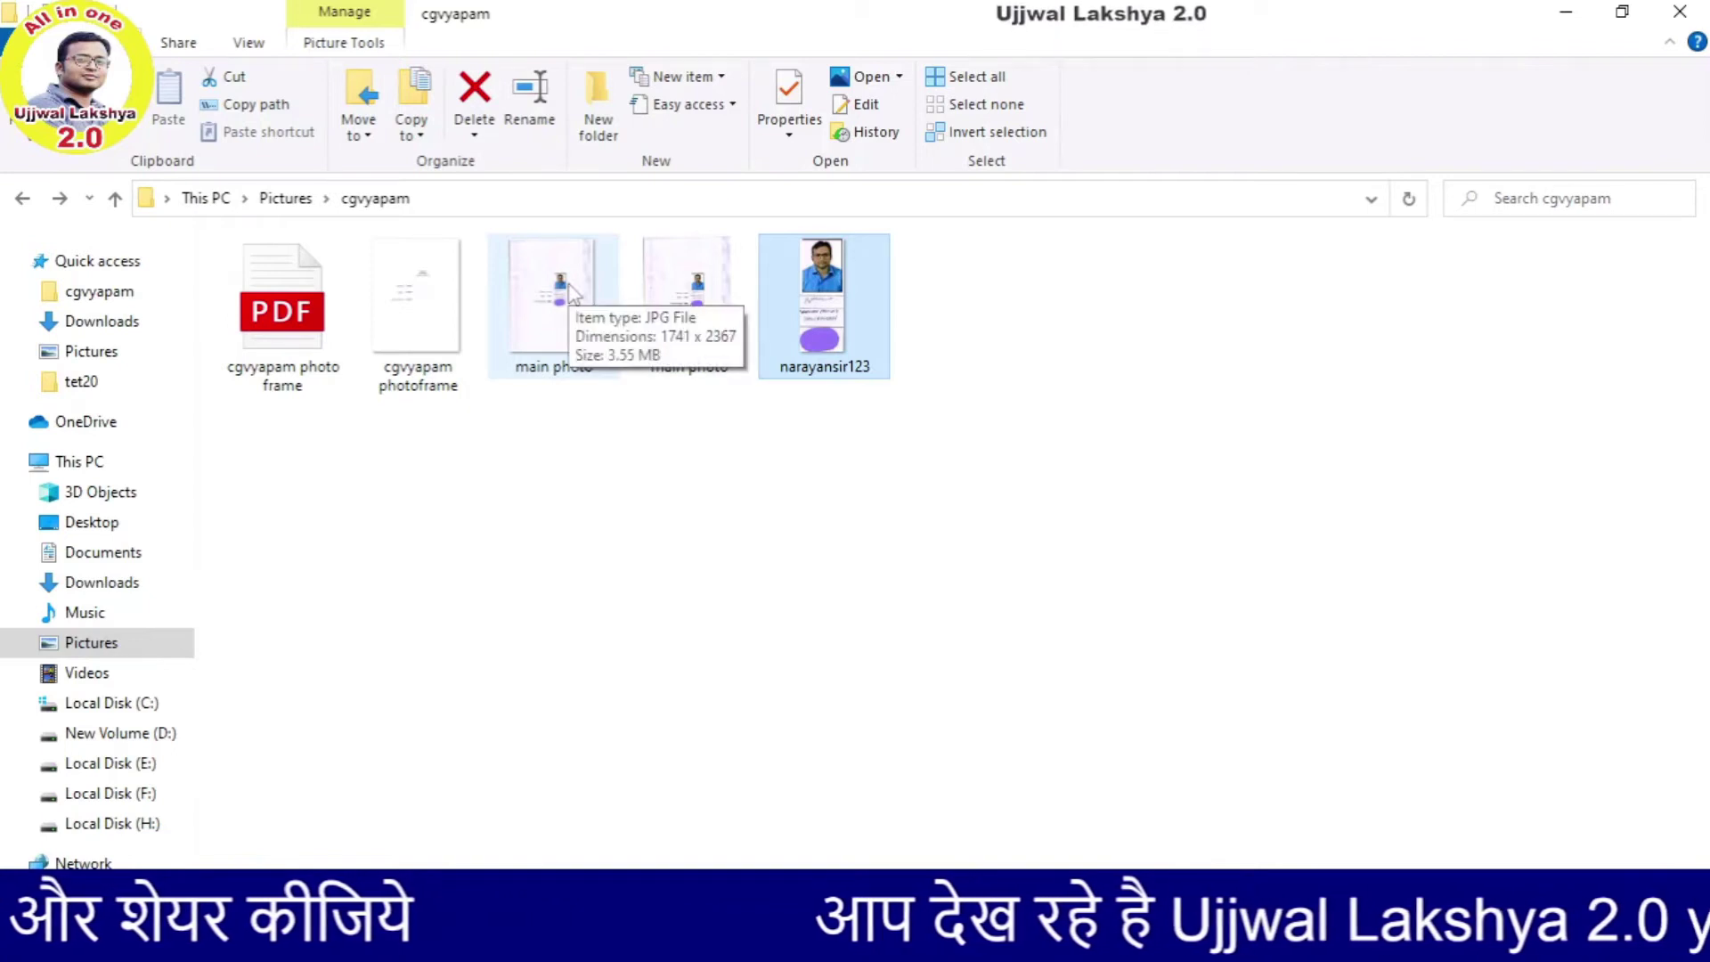
pyautogui.doubleClick(551, 322)
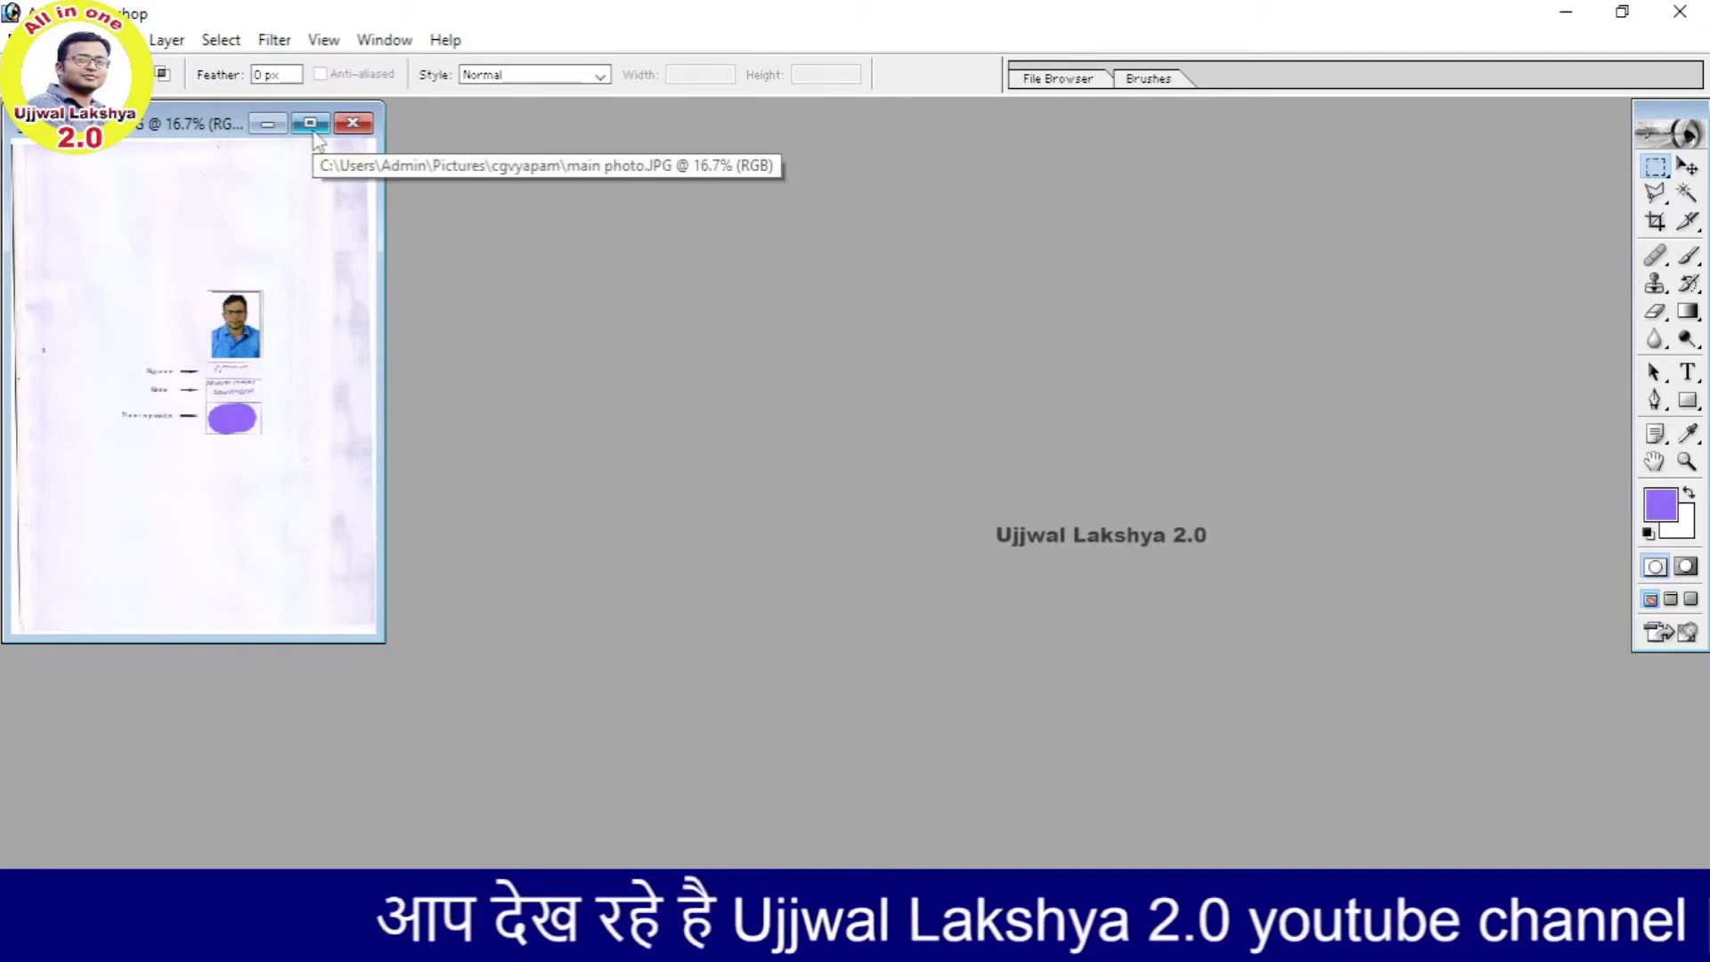
pyautogui.click(310, 124)
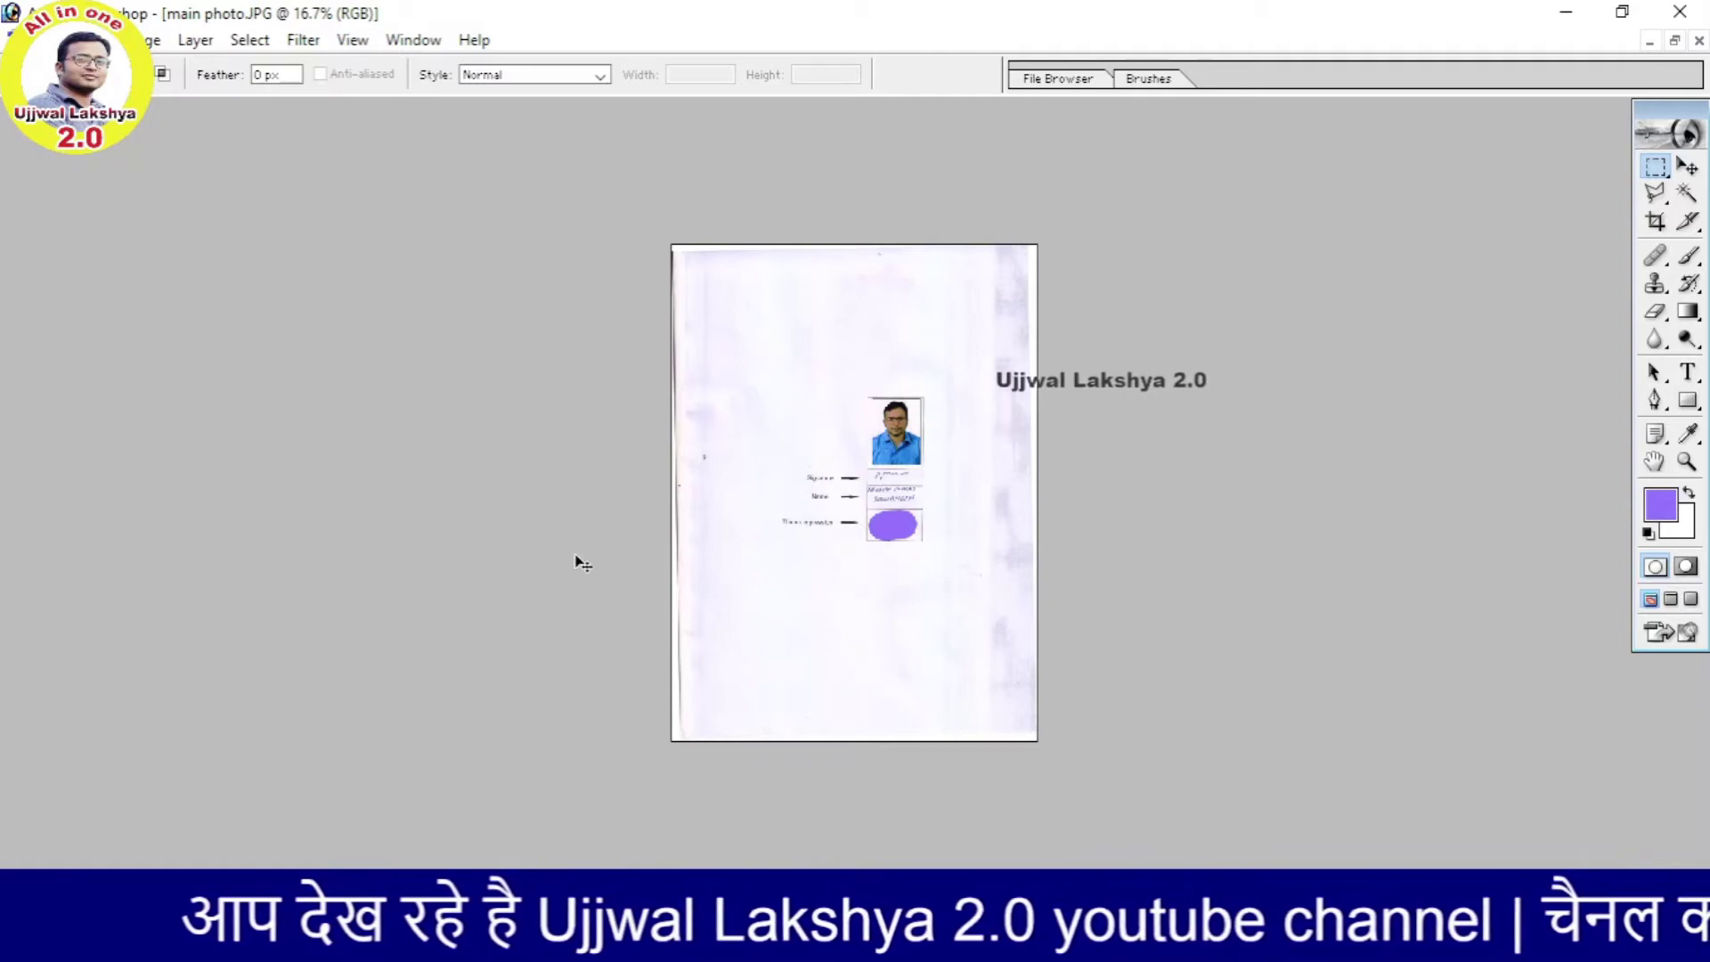
# Step: Zoom to 50% and copy a marquee selection of the photo, signature, name and thumb strip
pyautogui.hotkey('ctrl', '+')
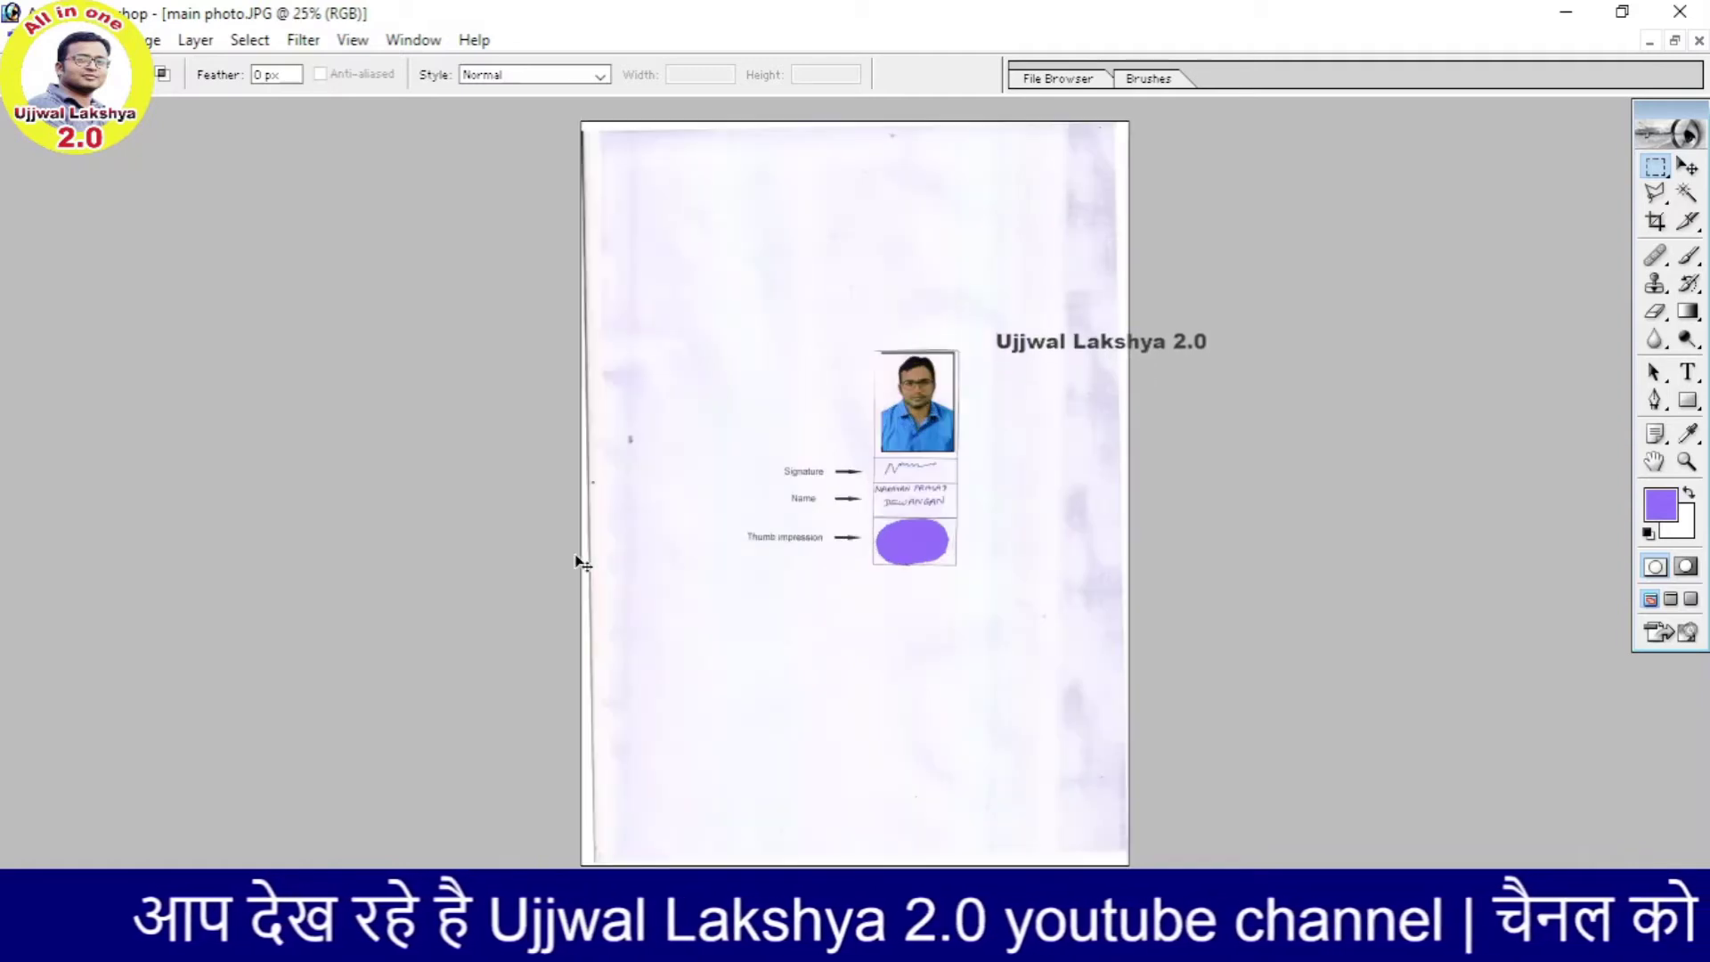
pyautogui.hotkey('ctrl', '+')
pyautogui.hotkey('ctrl', '+')
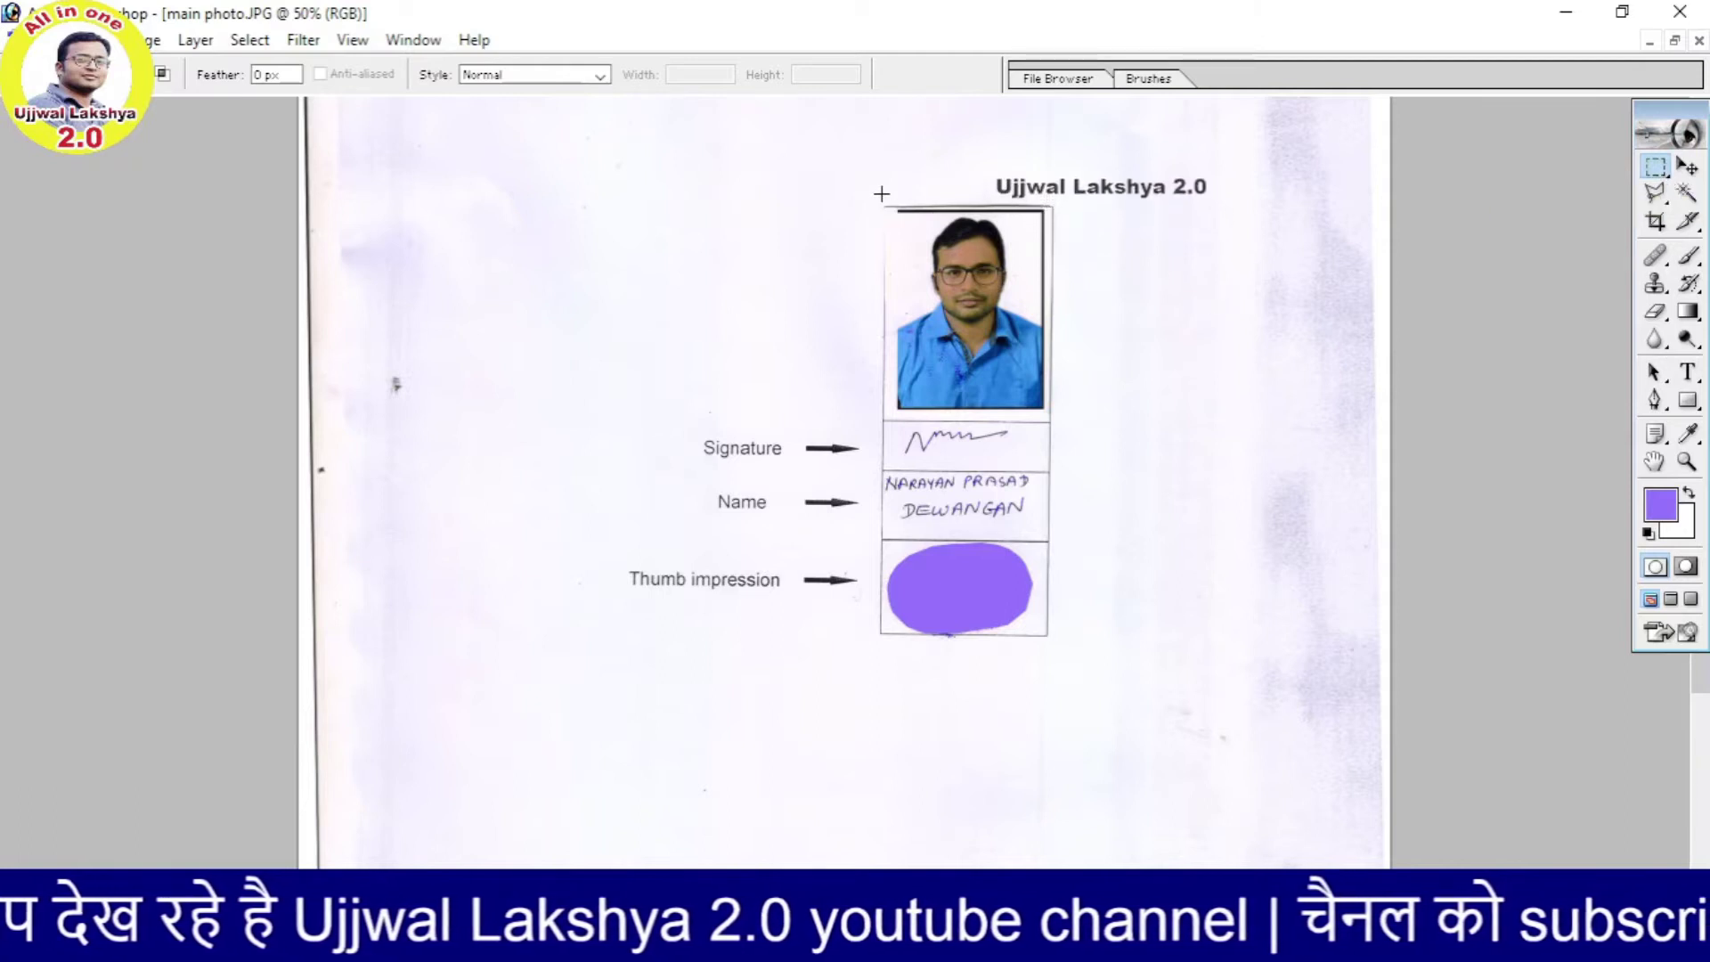
pyautogui.moveTo(881, 208); pyautogui.dragTo(1049, 636)
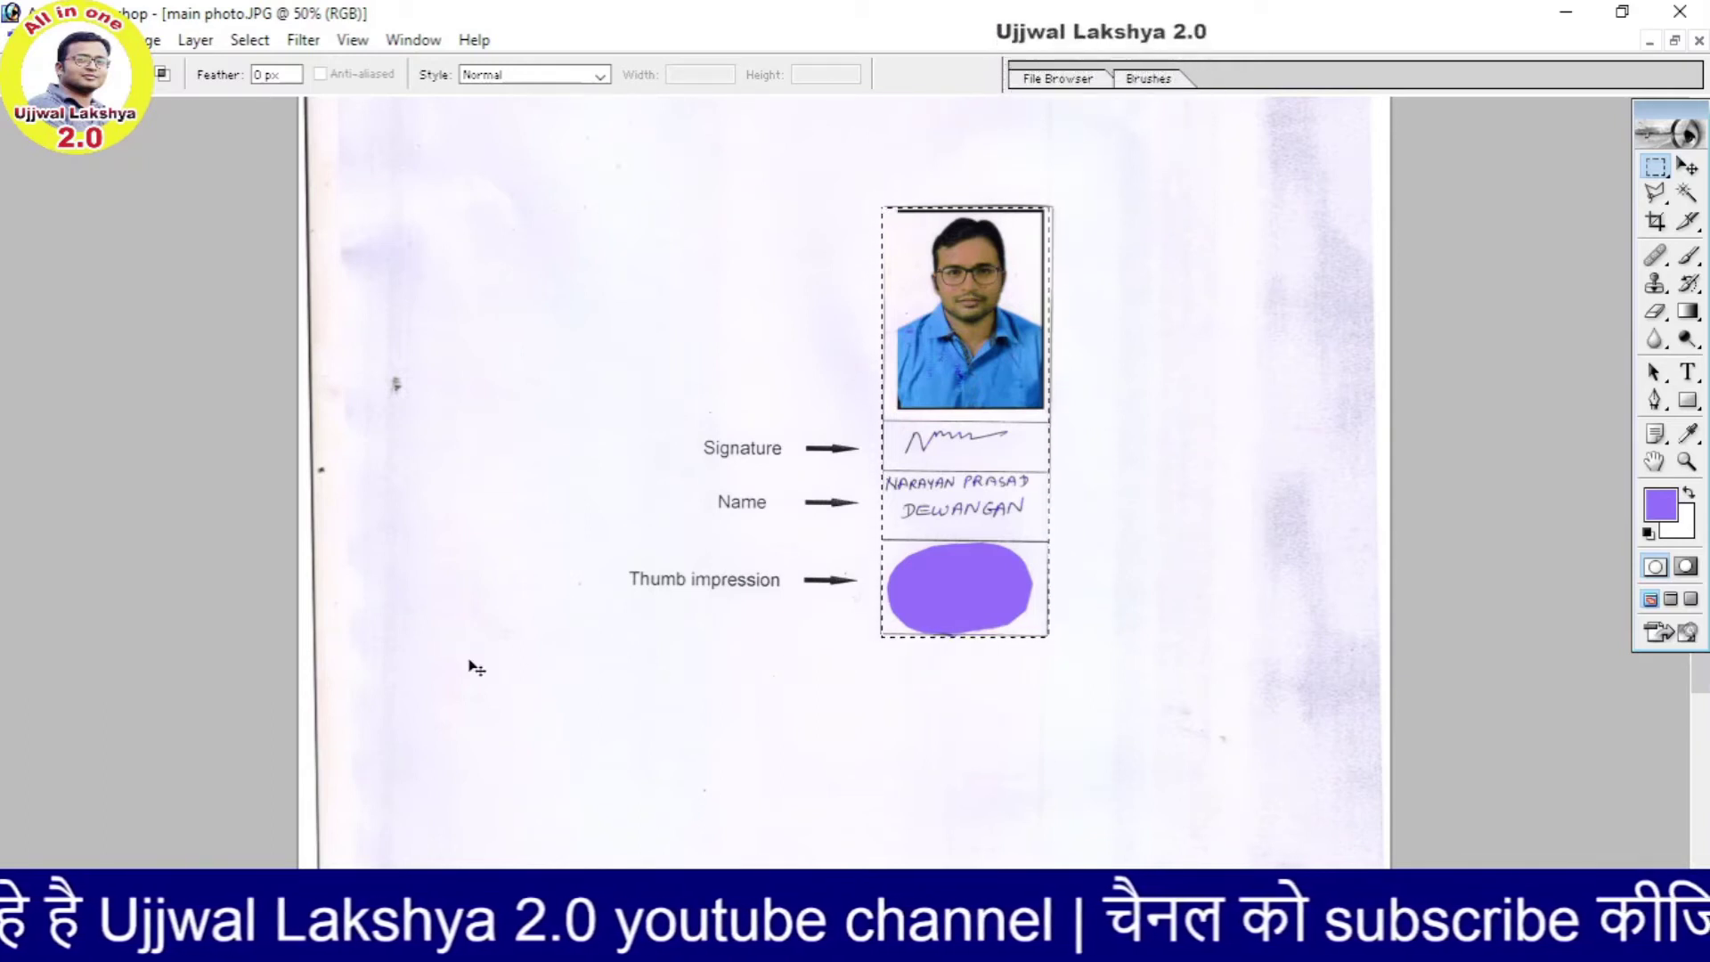
pyautogui.hotkey('ctrl', 'c')
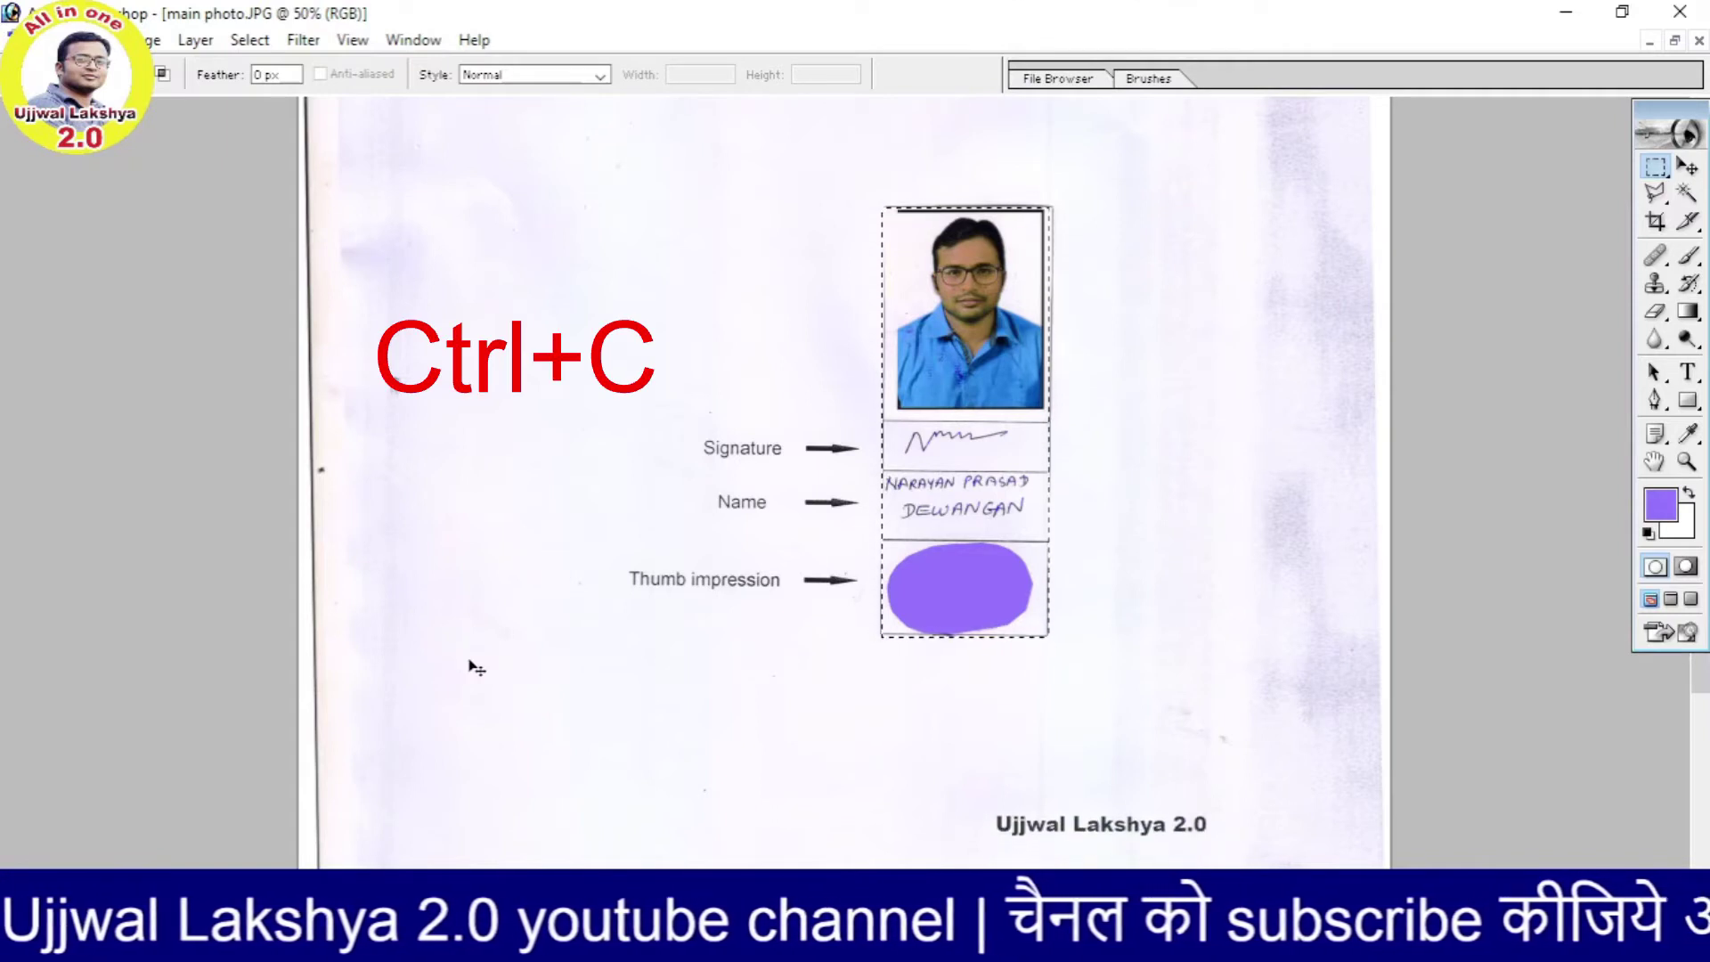
# Step: Paste the copied strip into a new transparent 267×685 document centred in the workspace
pyautogui.hotkey('ctrl', 'n')
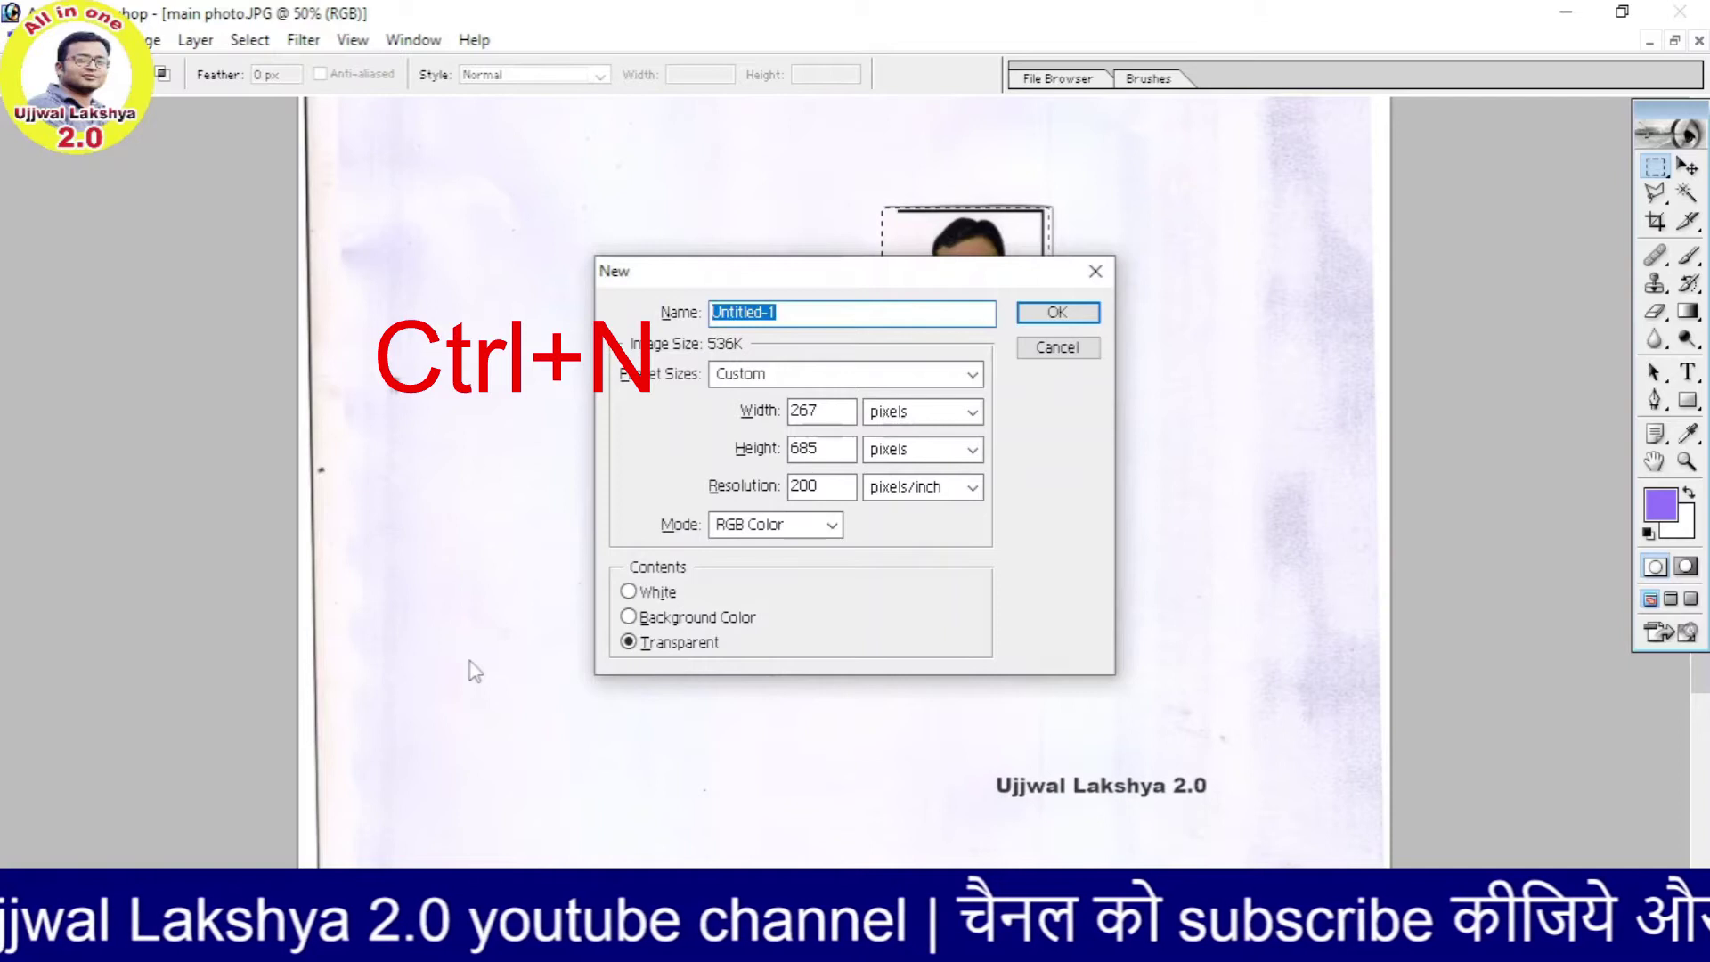
pyautogui.press('Return')
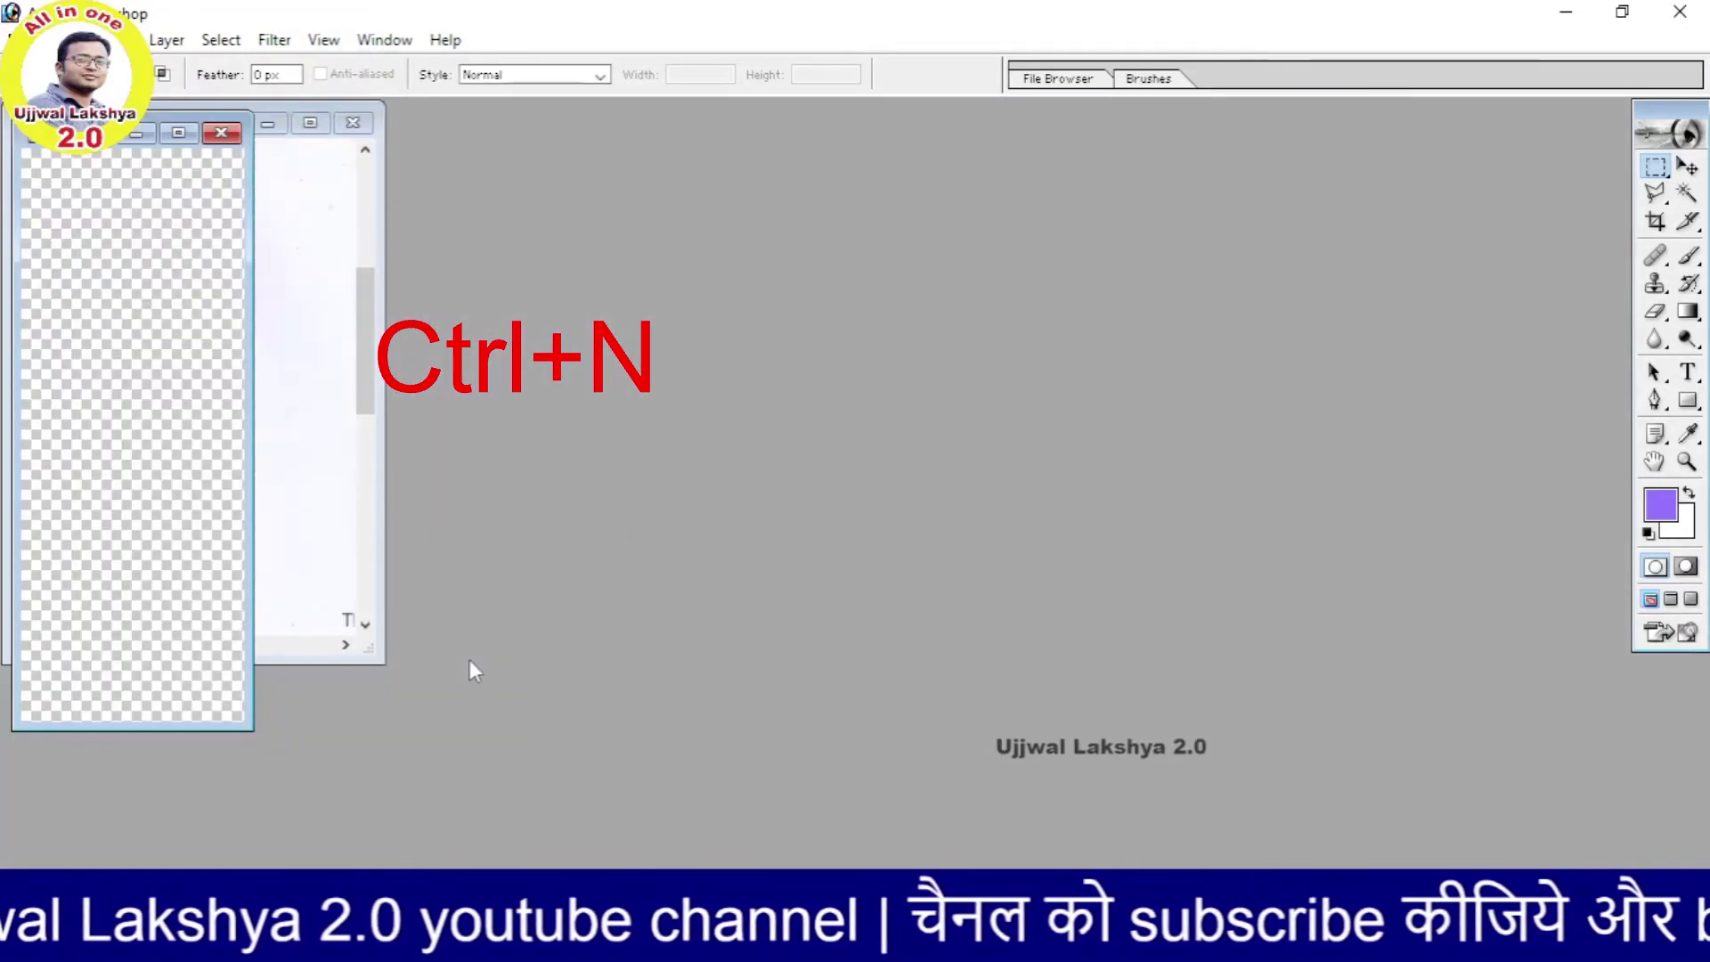
pyautogui.hotkey('ctrl', 'v')
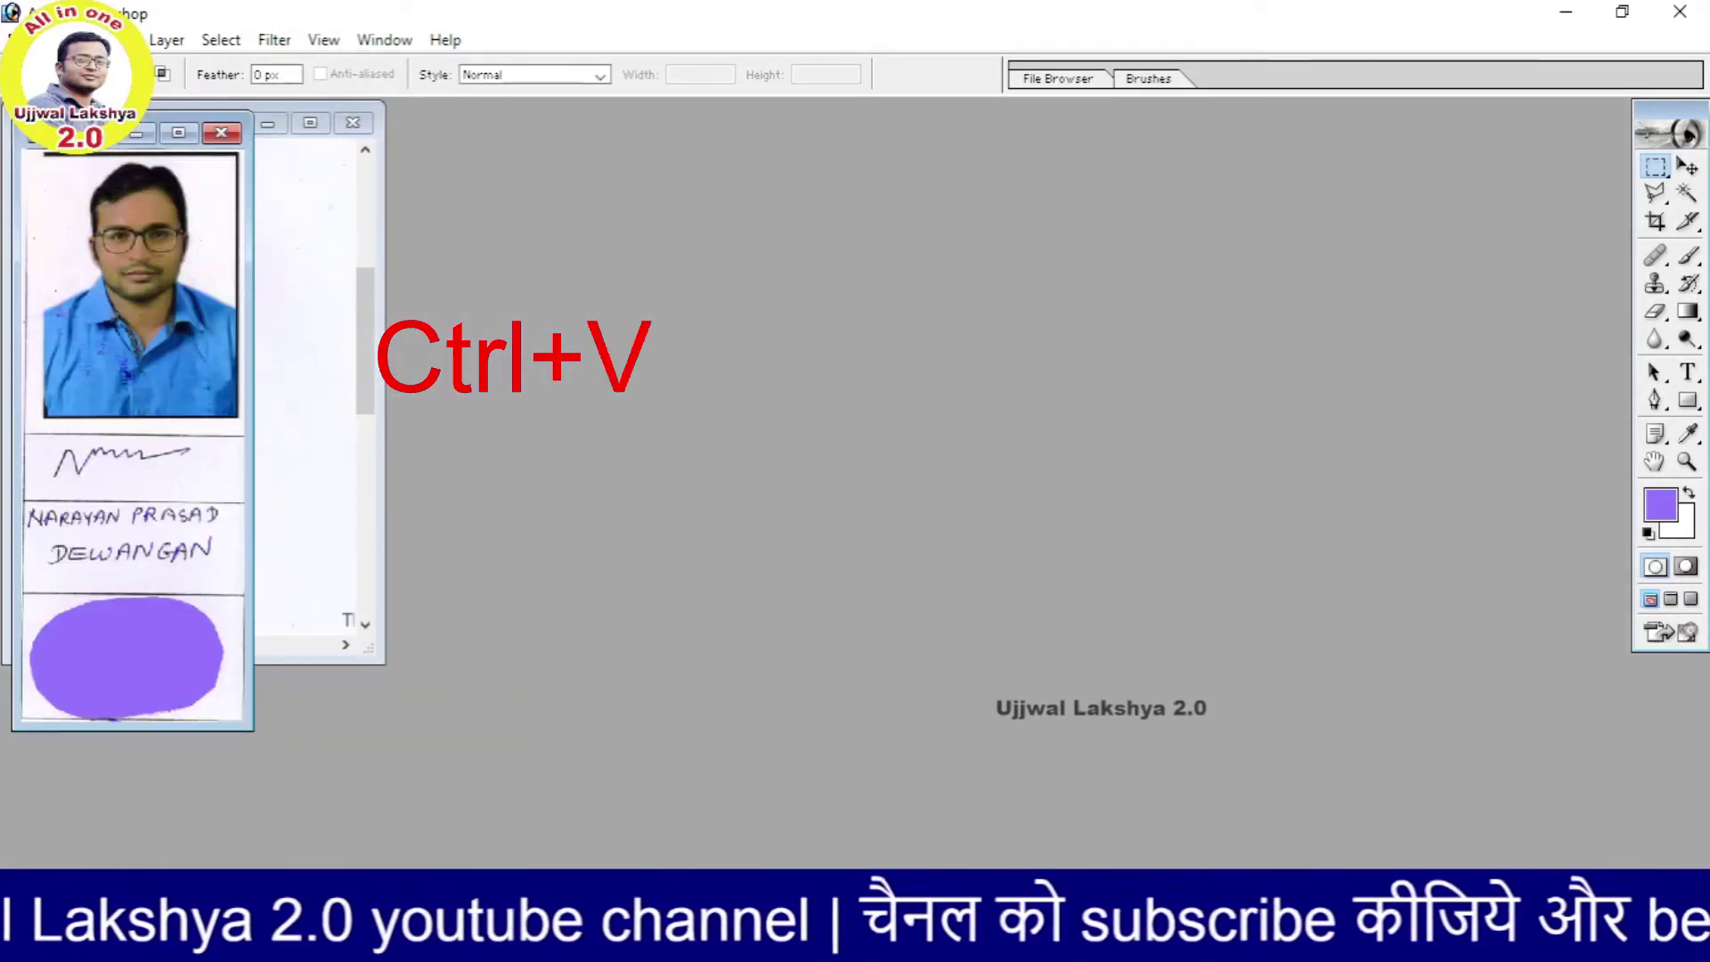
pyautogui.moveTo(67, 138); pyautogui.dragTo(758, 172)
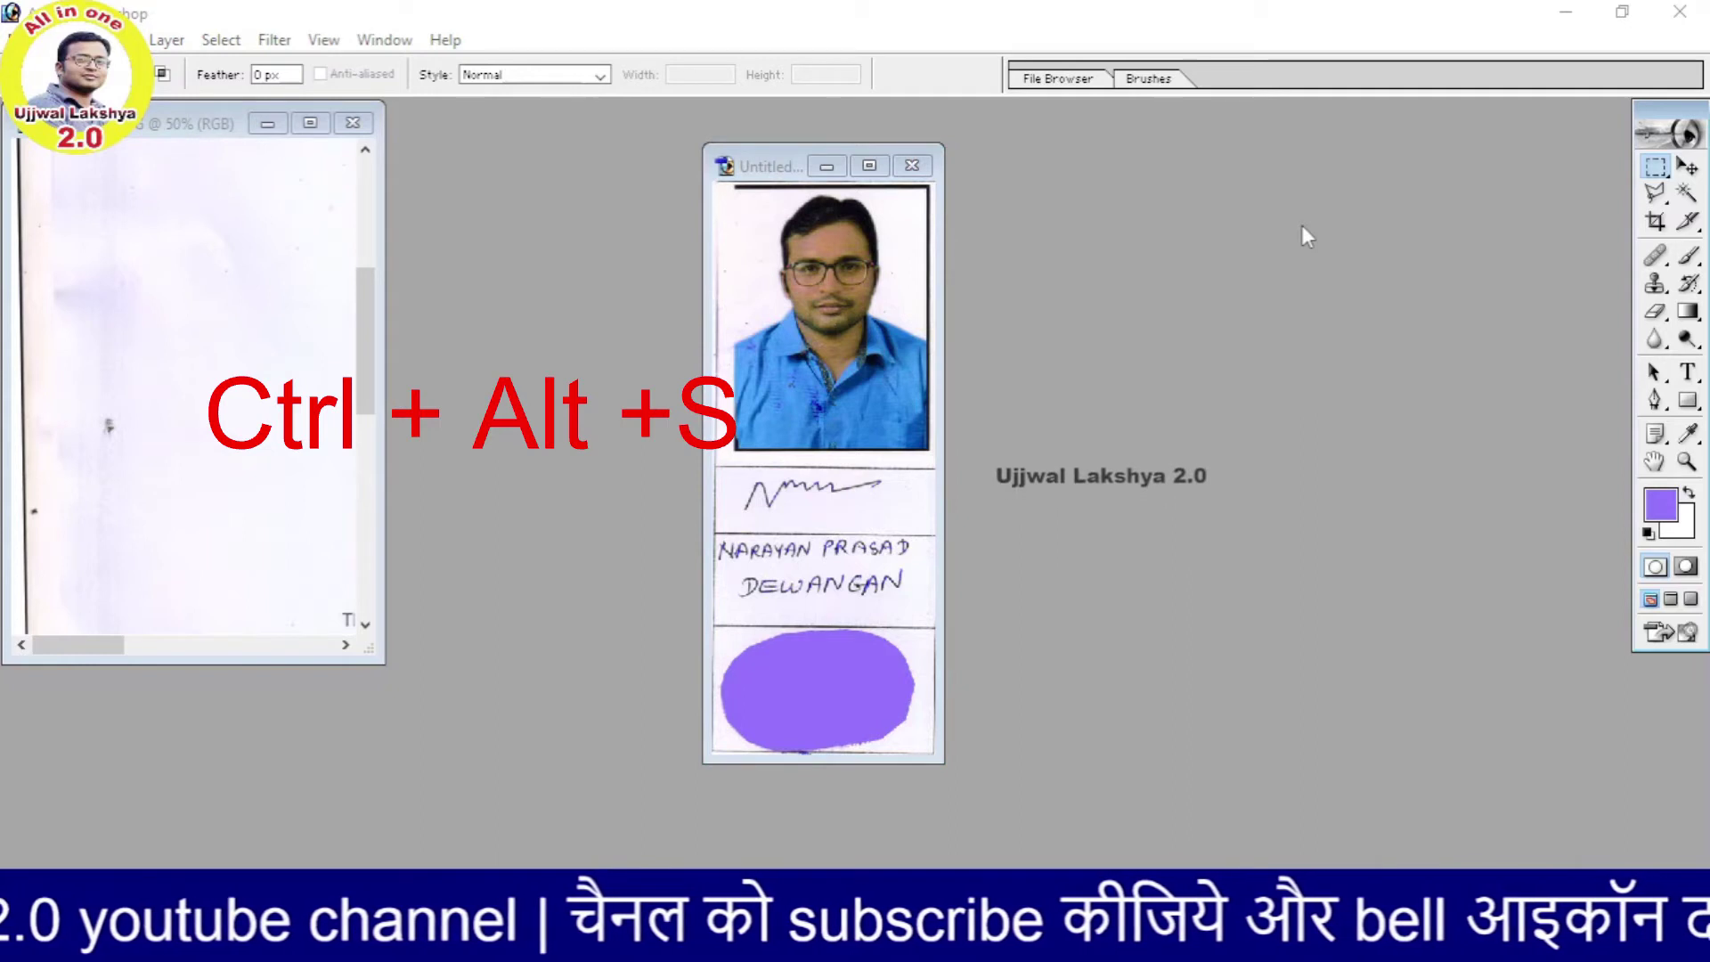
# Step: Save the strip as JPEG narayansir1234 in the cgvyapam folder
pyautogui.hotkey('ctrl', 'alt', 's')
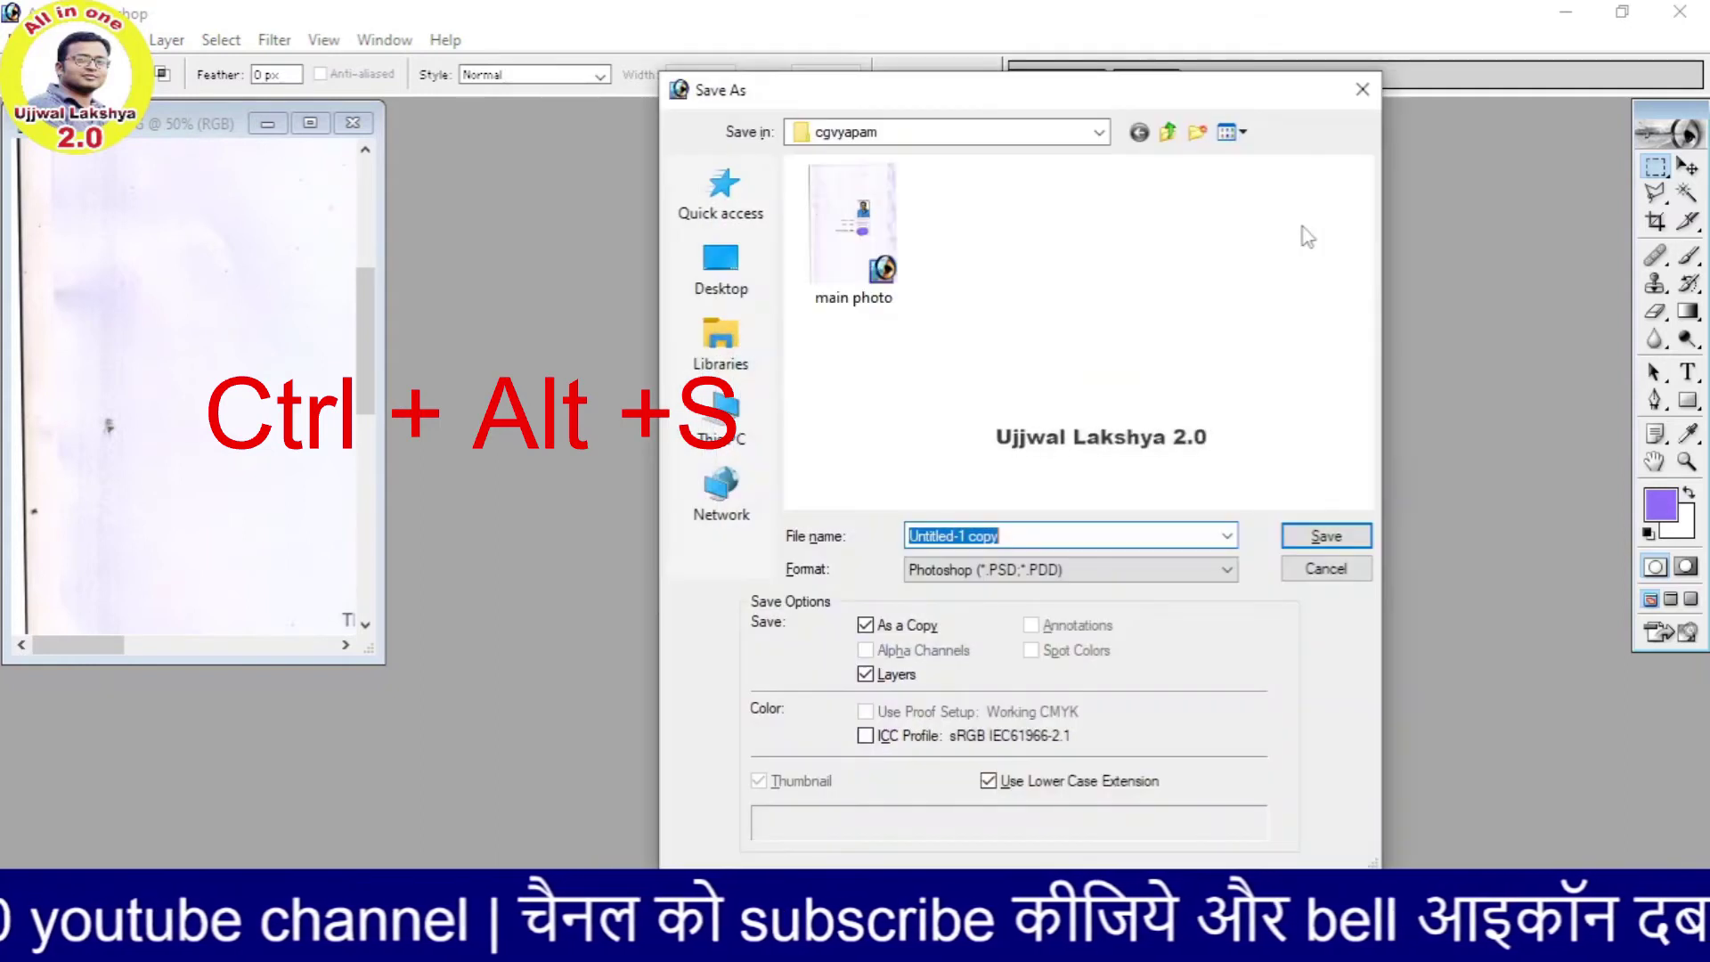
pyautogui.click(1362, 90)
pyautogui.click(19, 40)
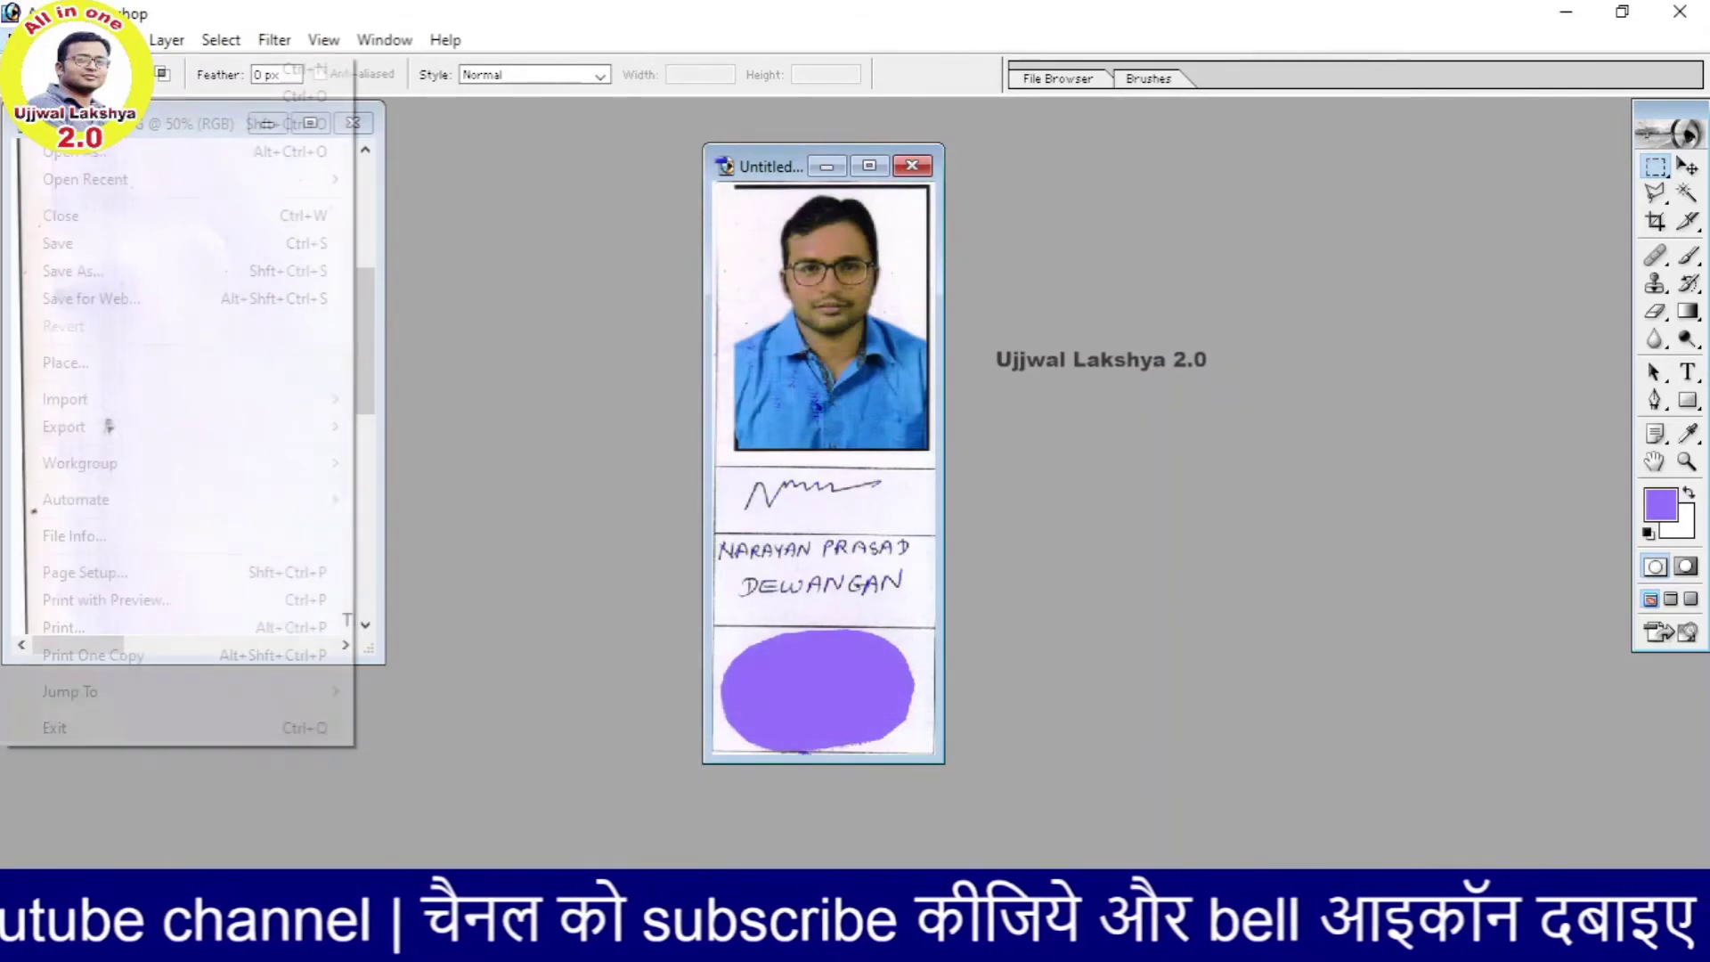
pyautogui.click(57, 269)
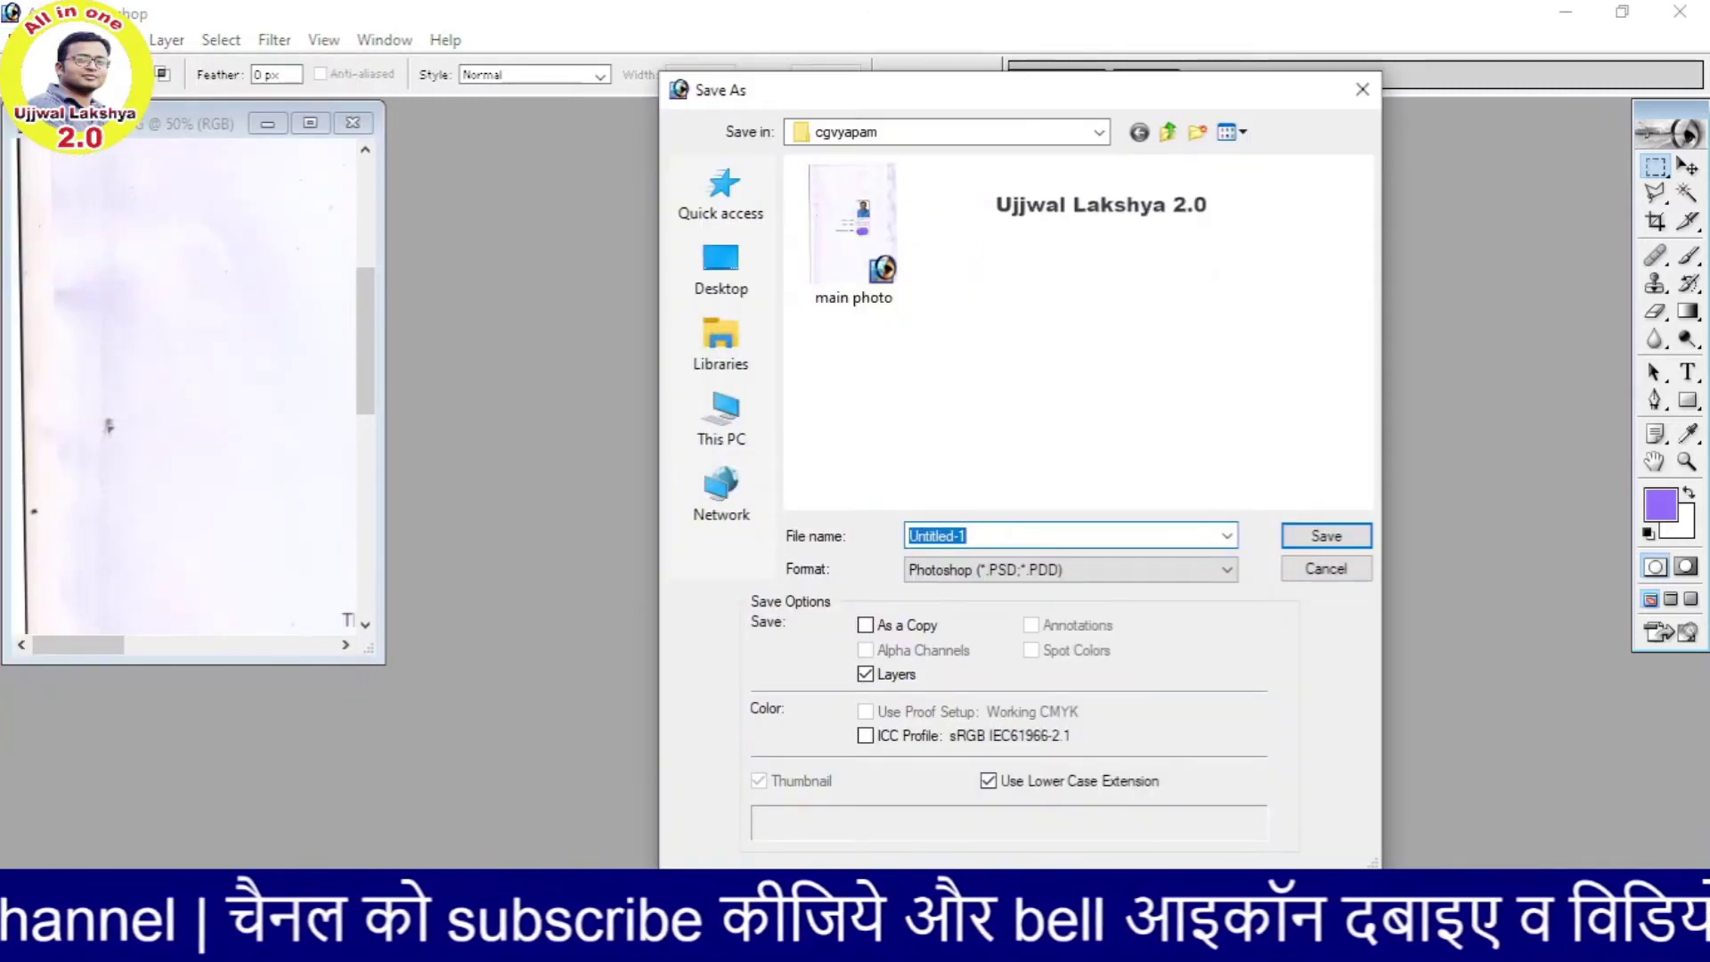
pyautogui.write('narayans')
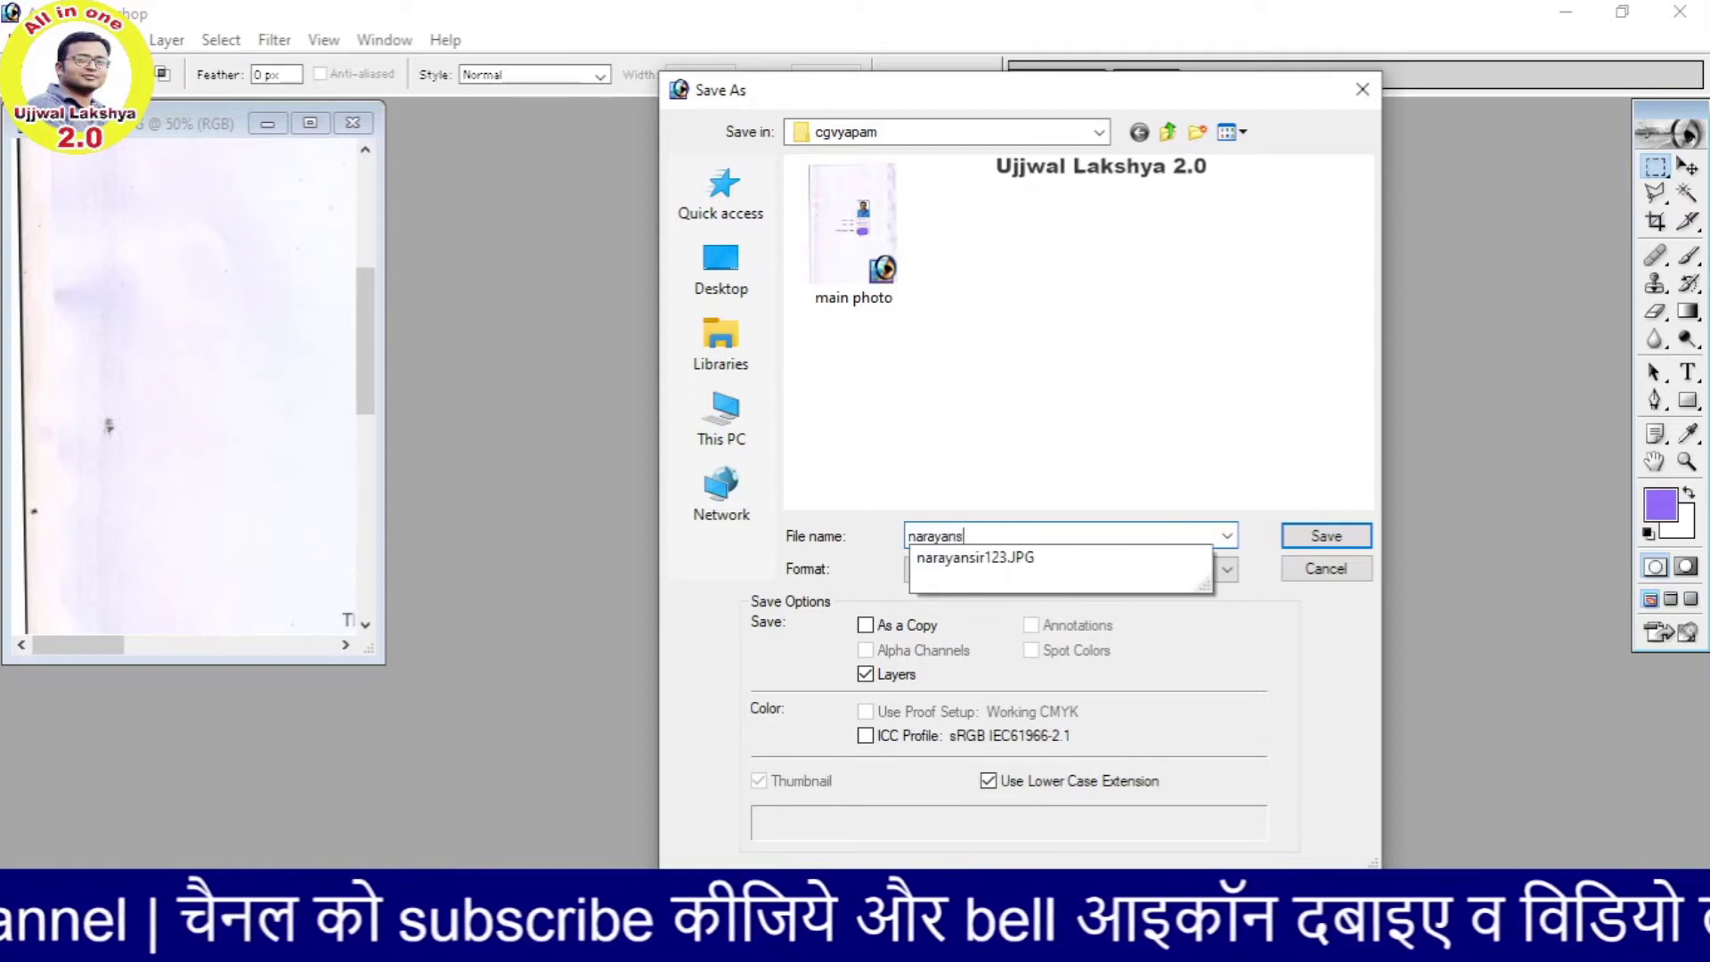
pyautogui.write('ir1')
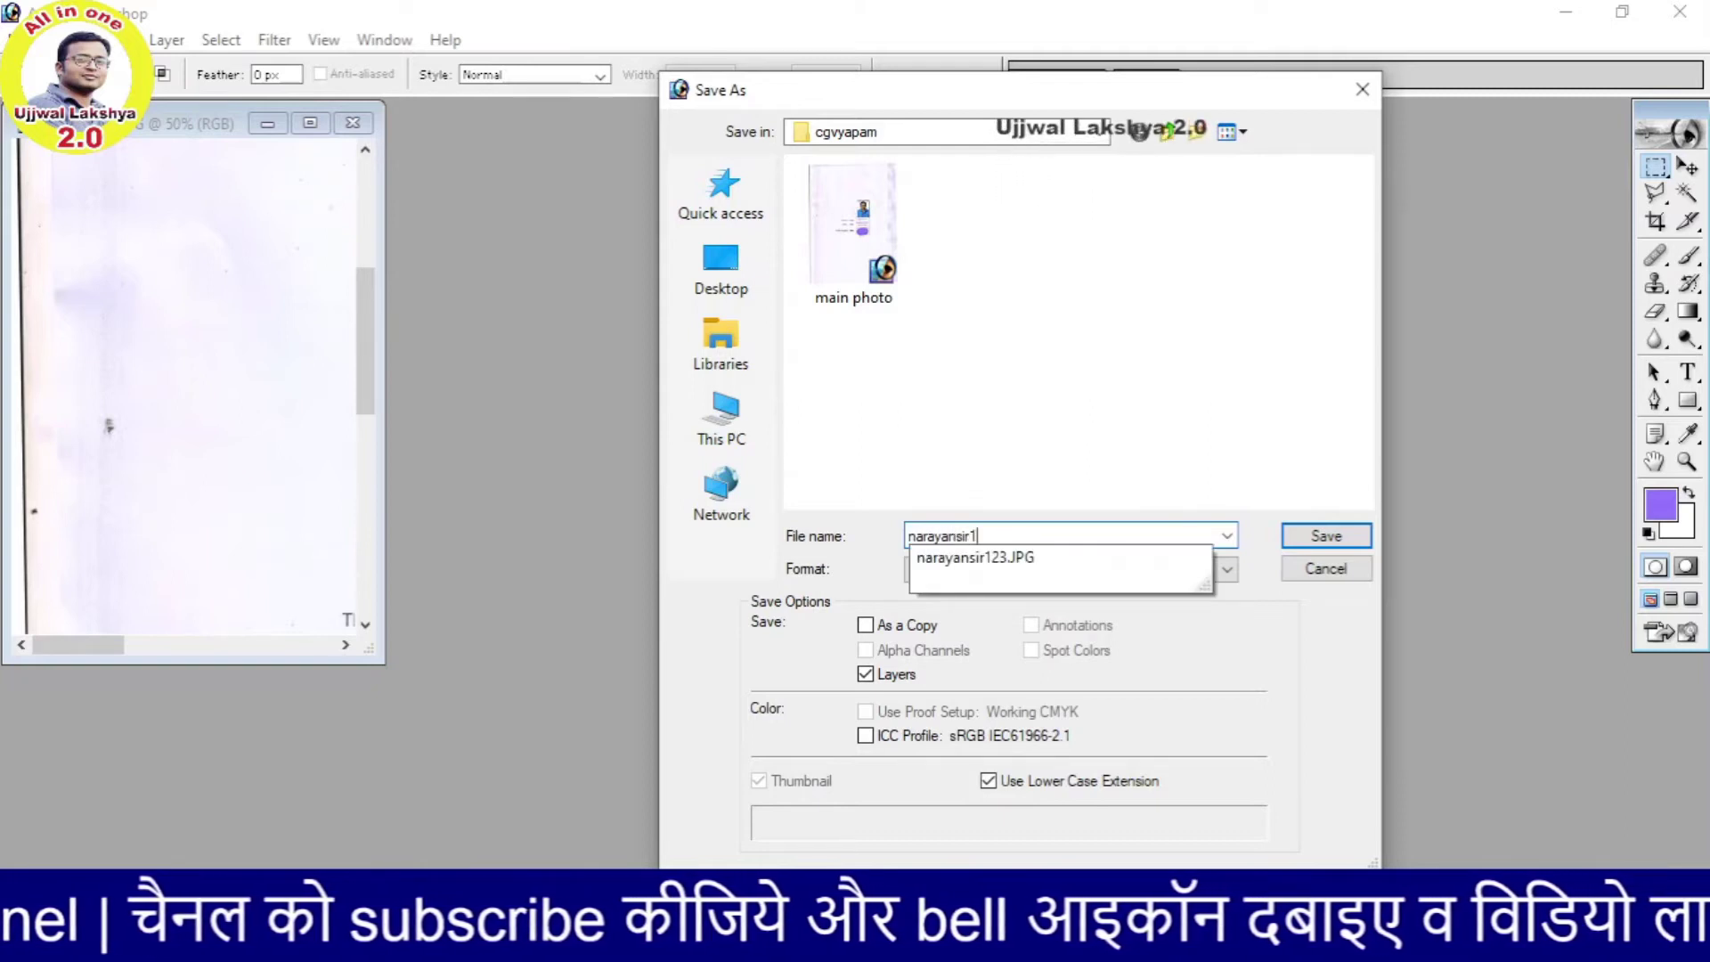
pyautogui.write('234')
pyautogui.press('Tab')
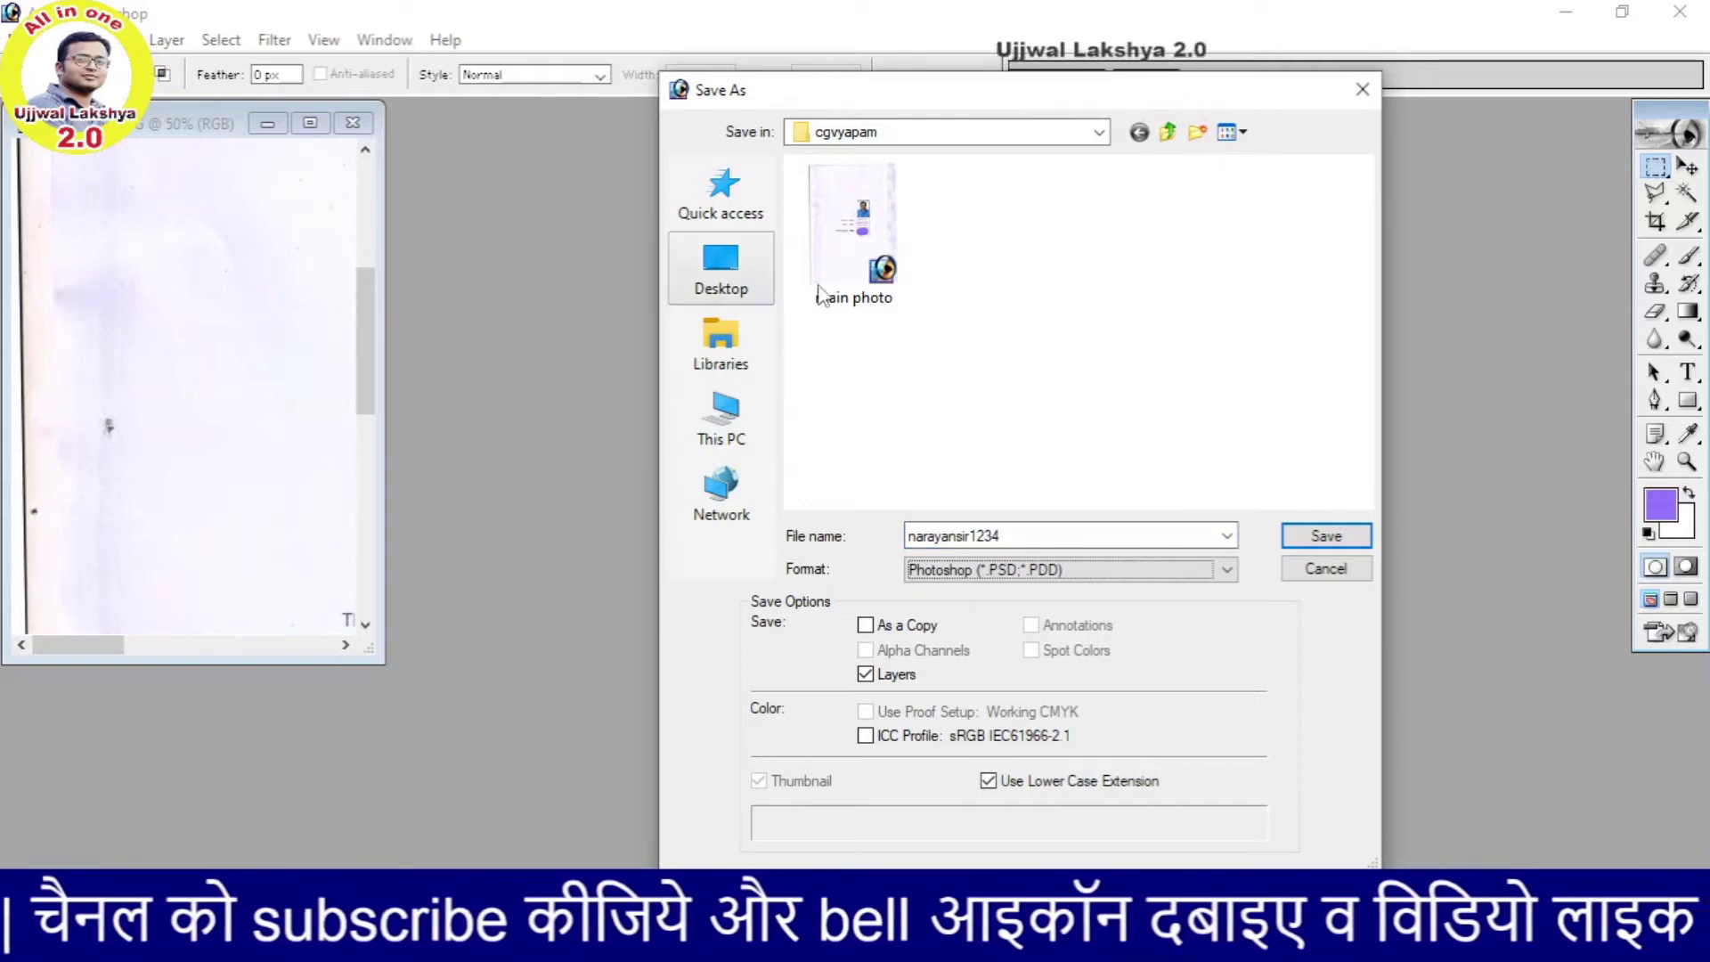
pyautogui.press('j')
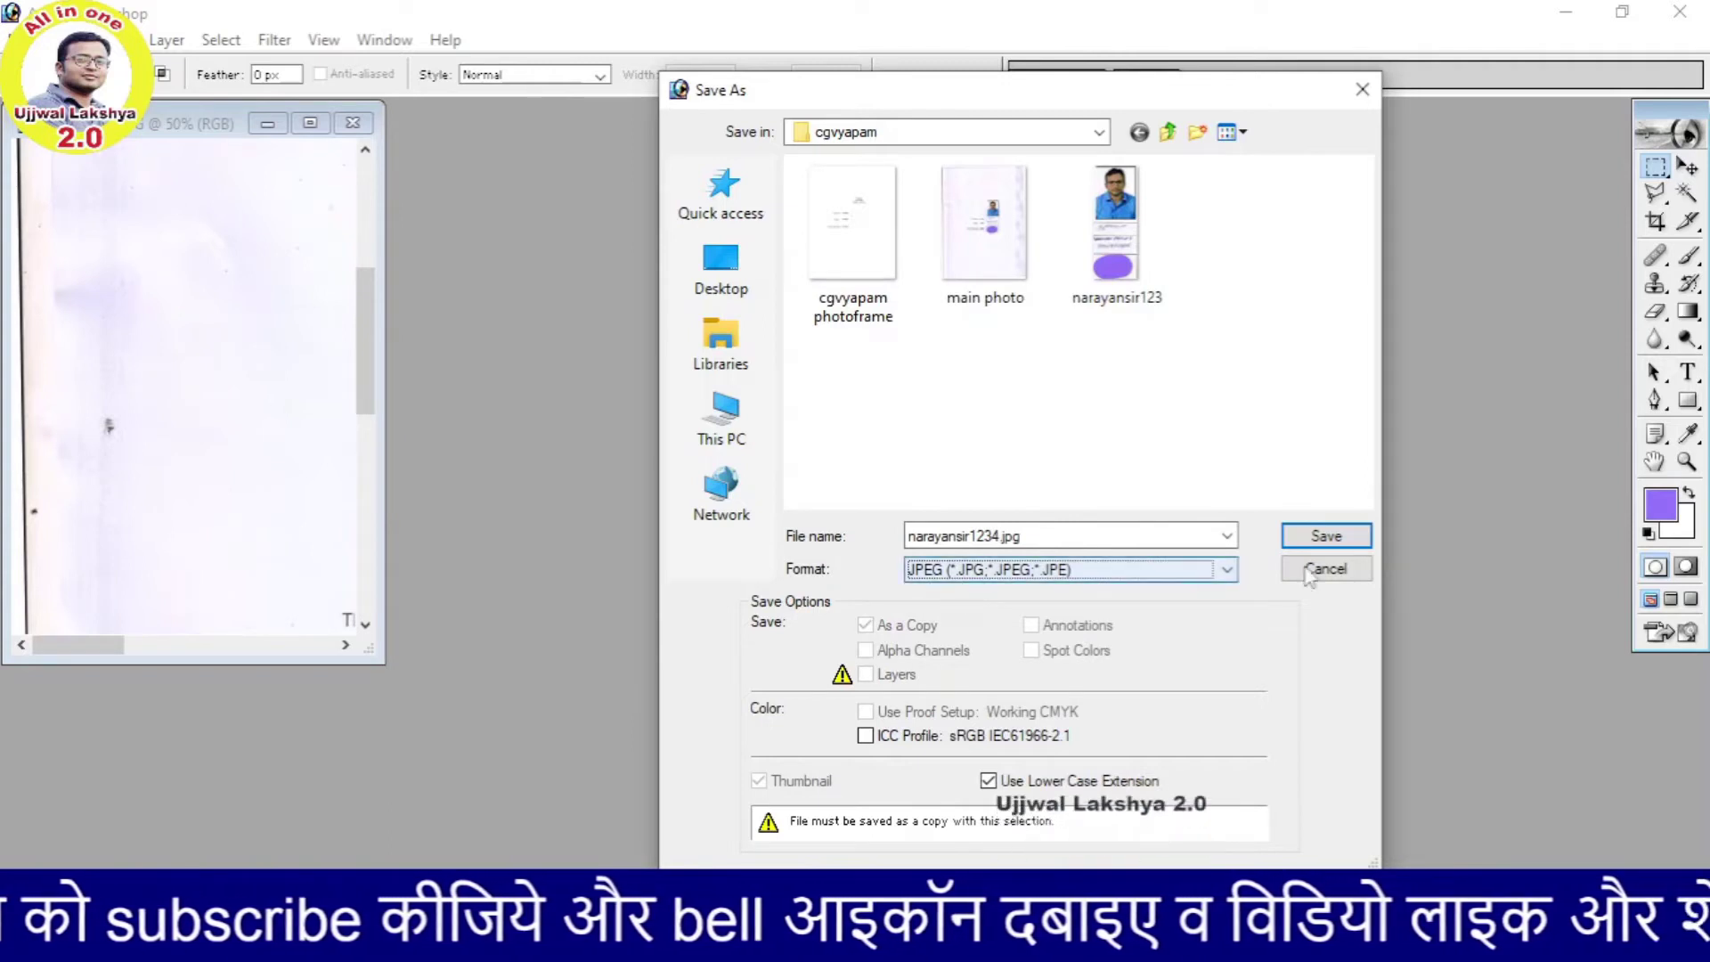
pyautogui.click(1326, 536)
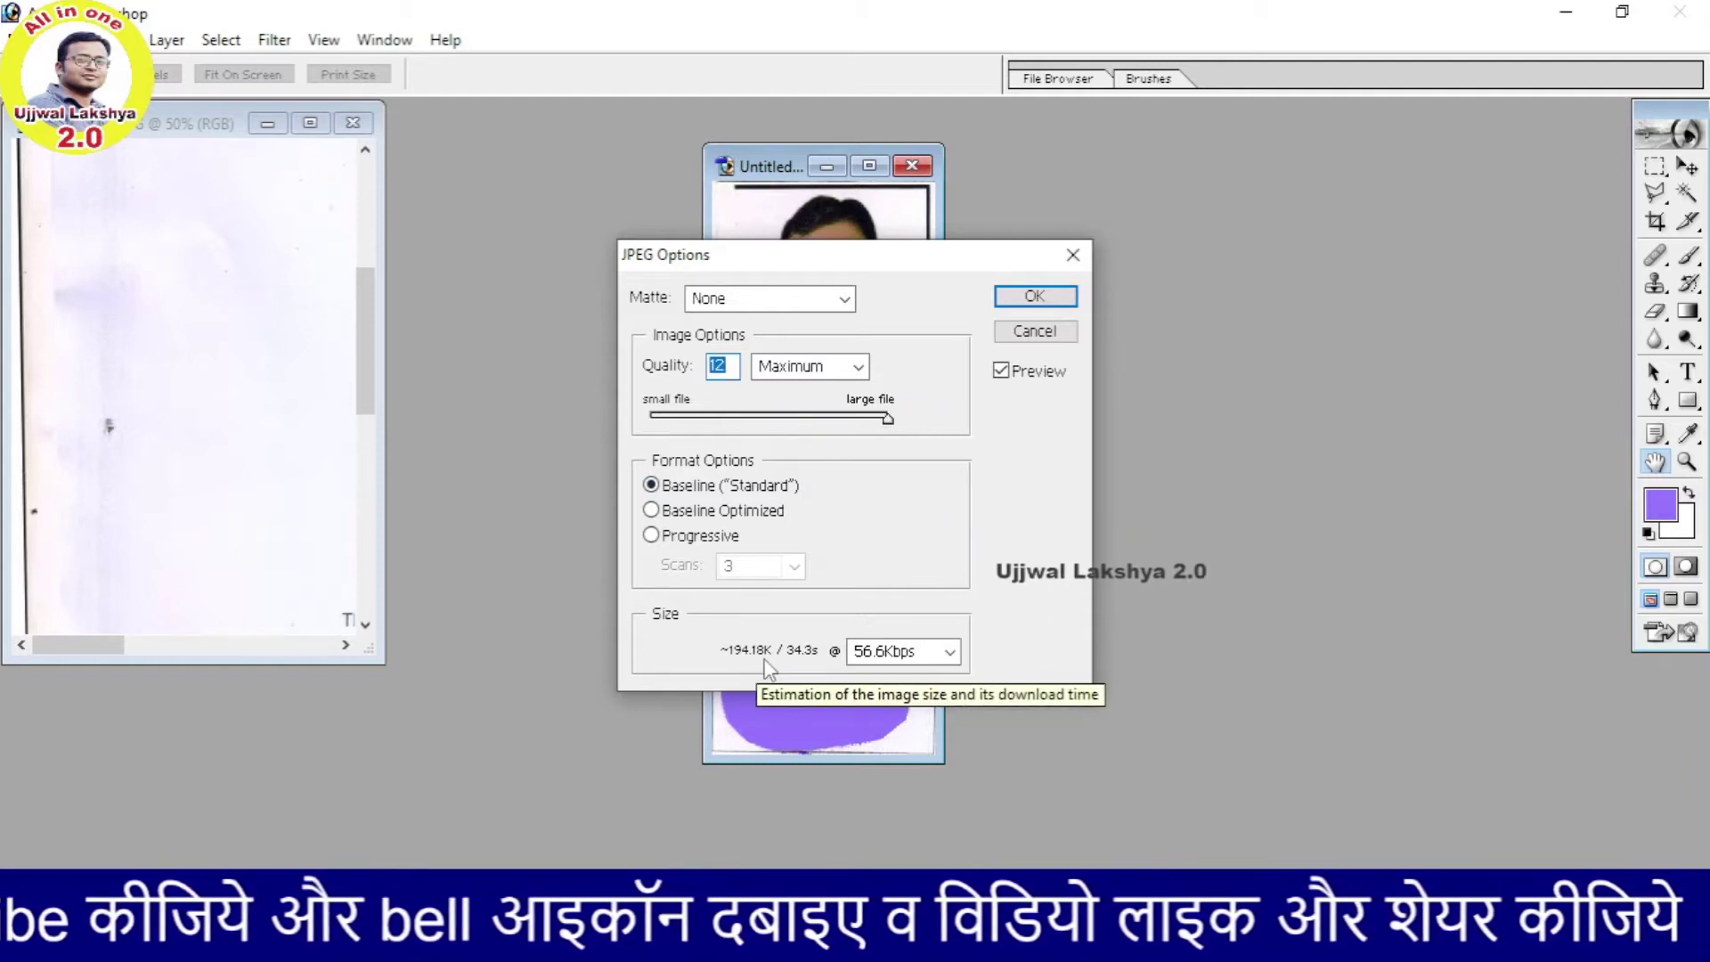
# Step: Set JPEG quality to 7 (Medium, about 33.56K) and save
pyautogui.write('6')
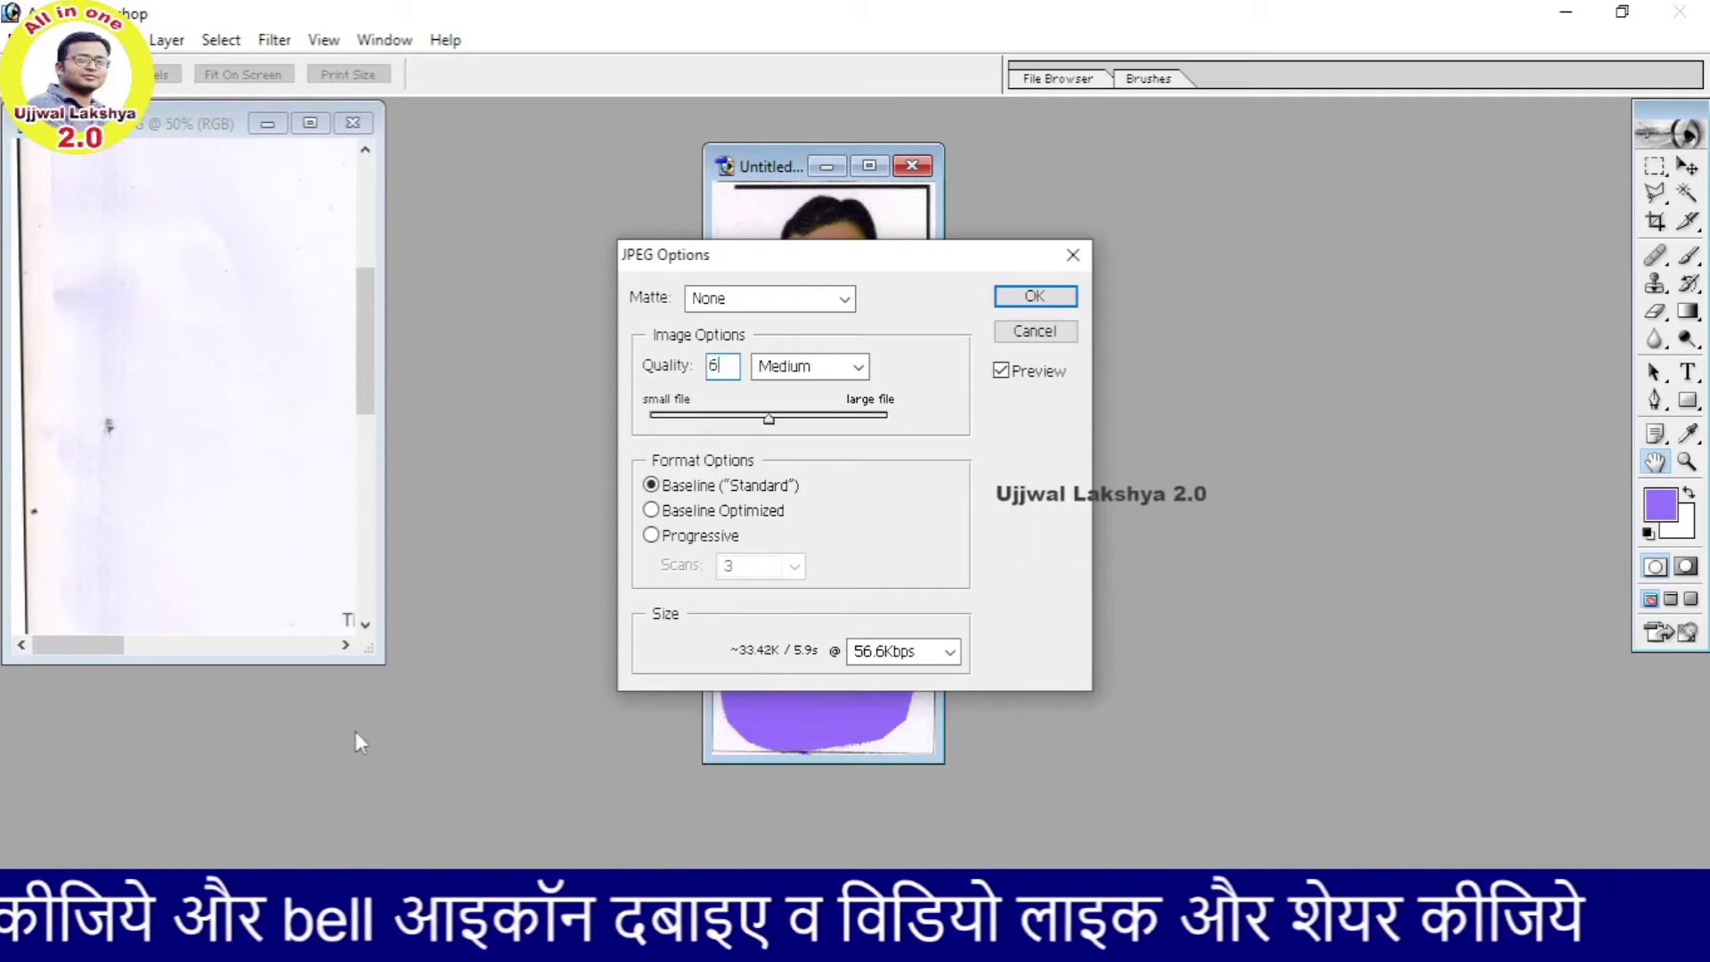
pyautogui.write('7')
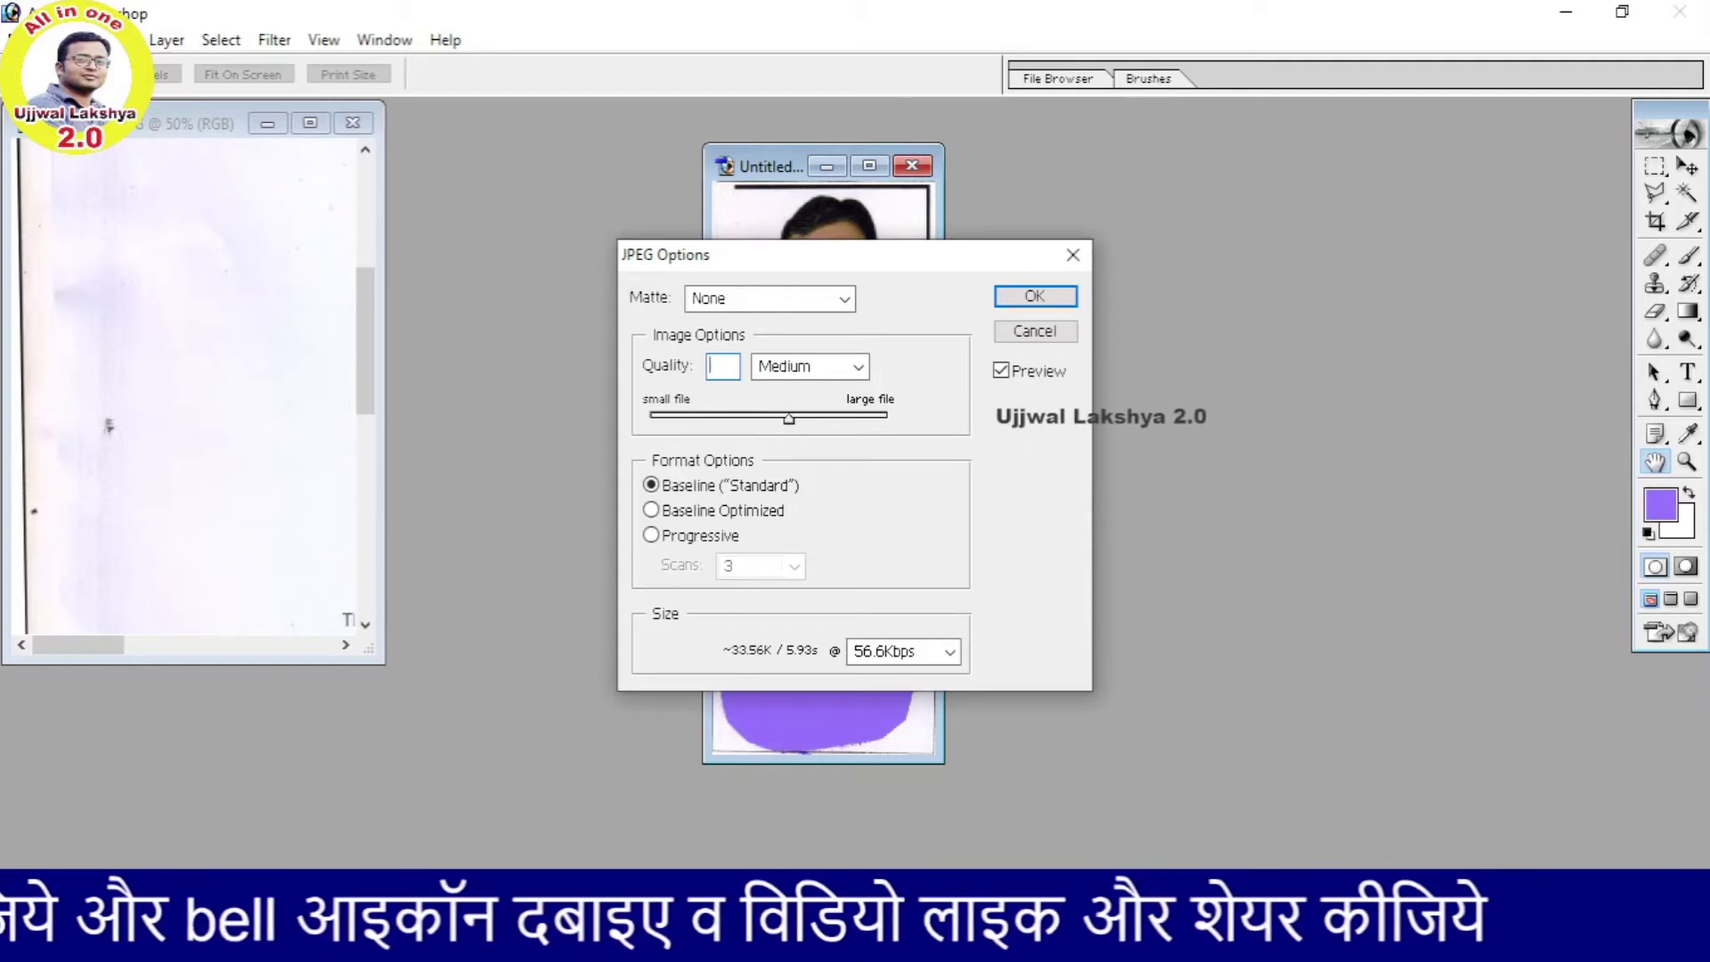
pyautogui.write('8')
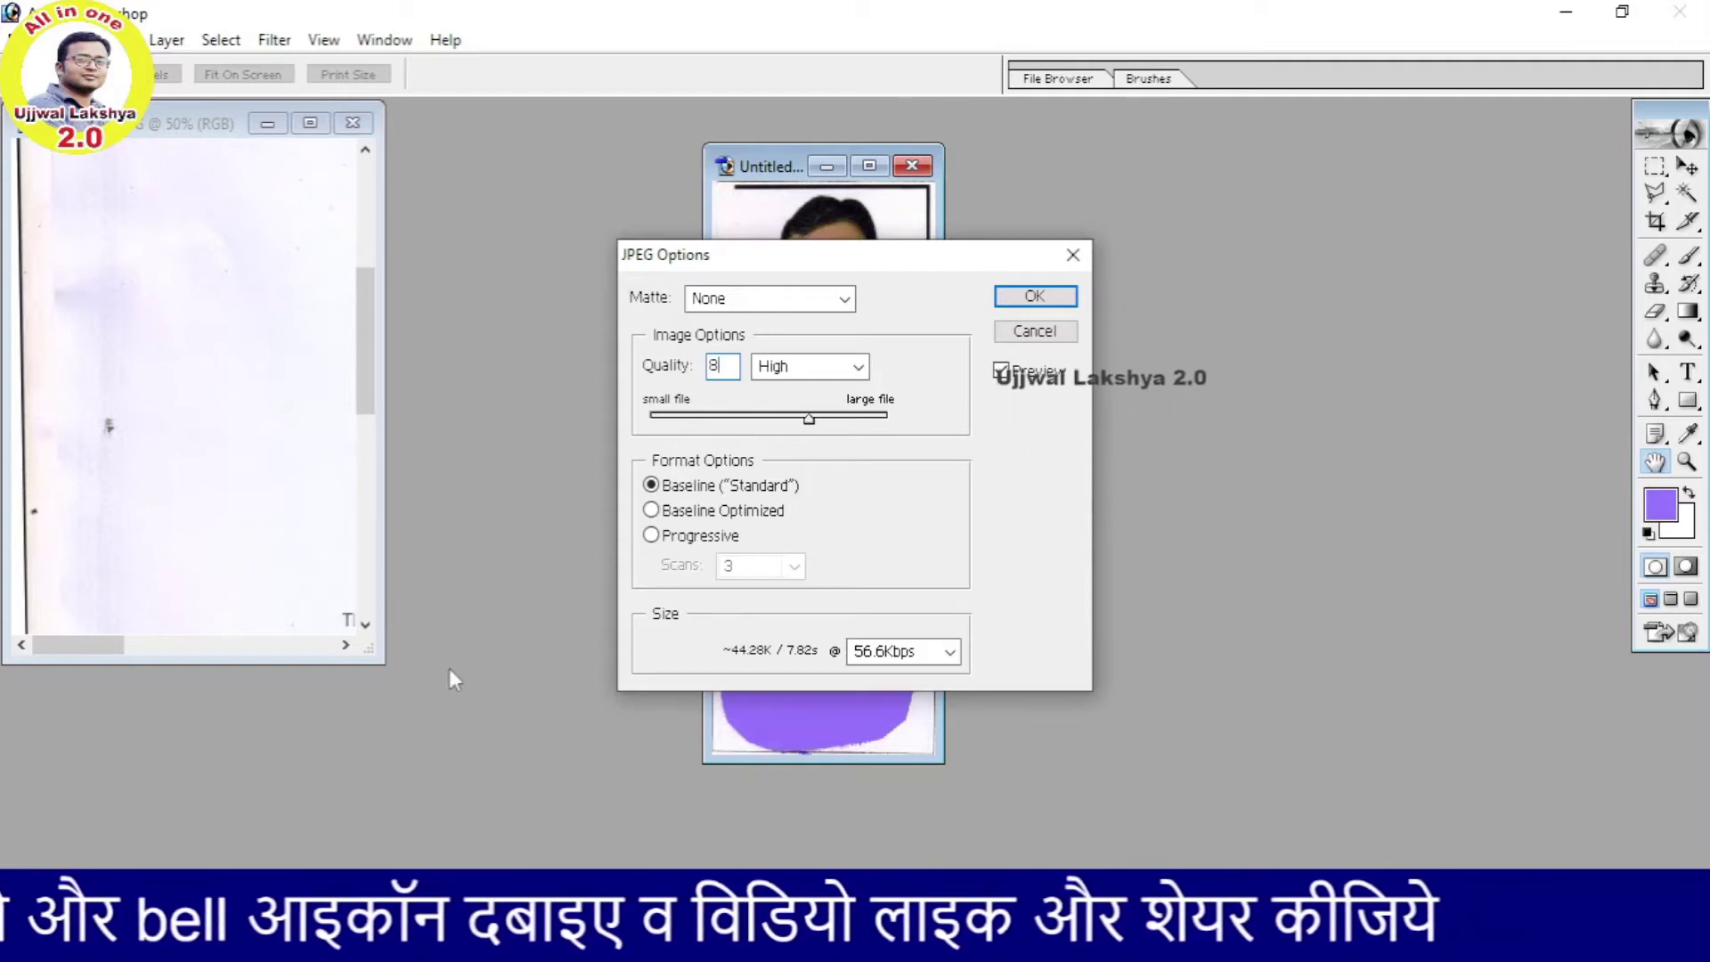
pyautogui.write('7')
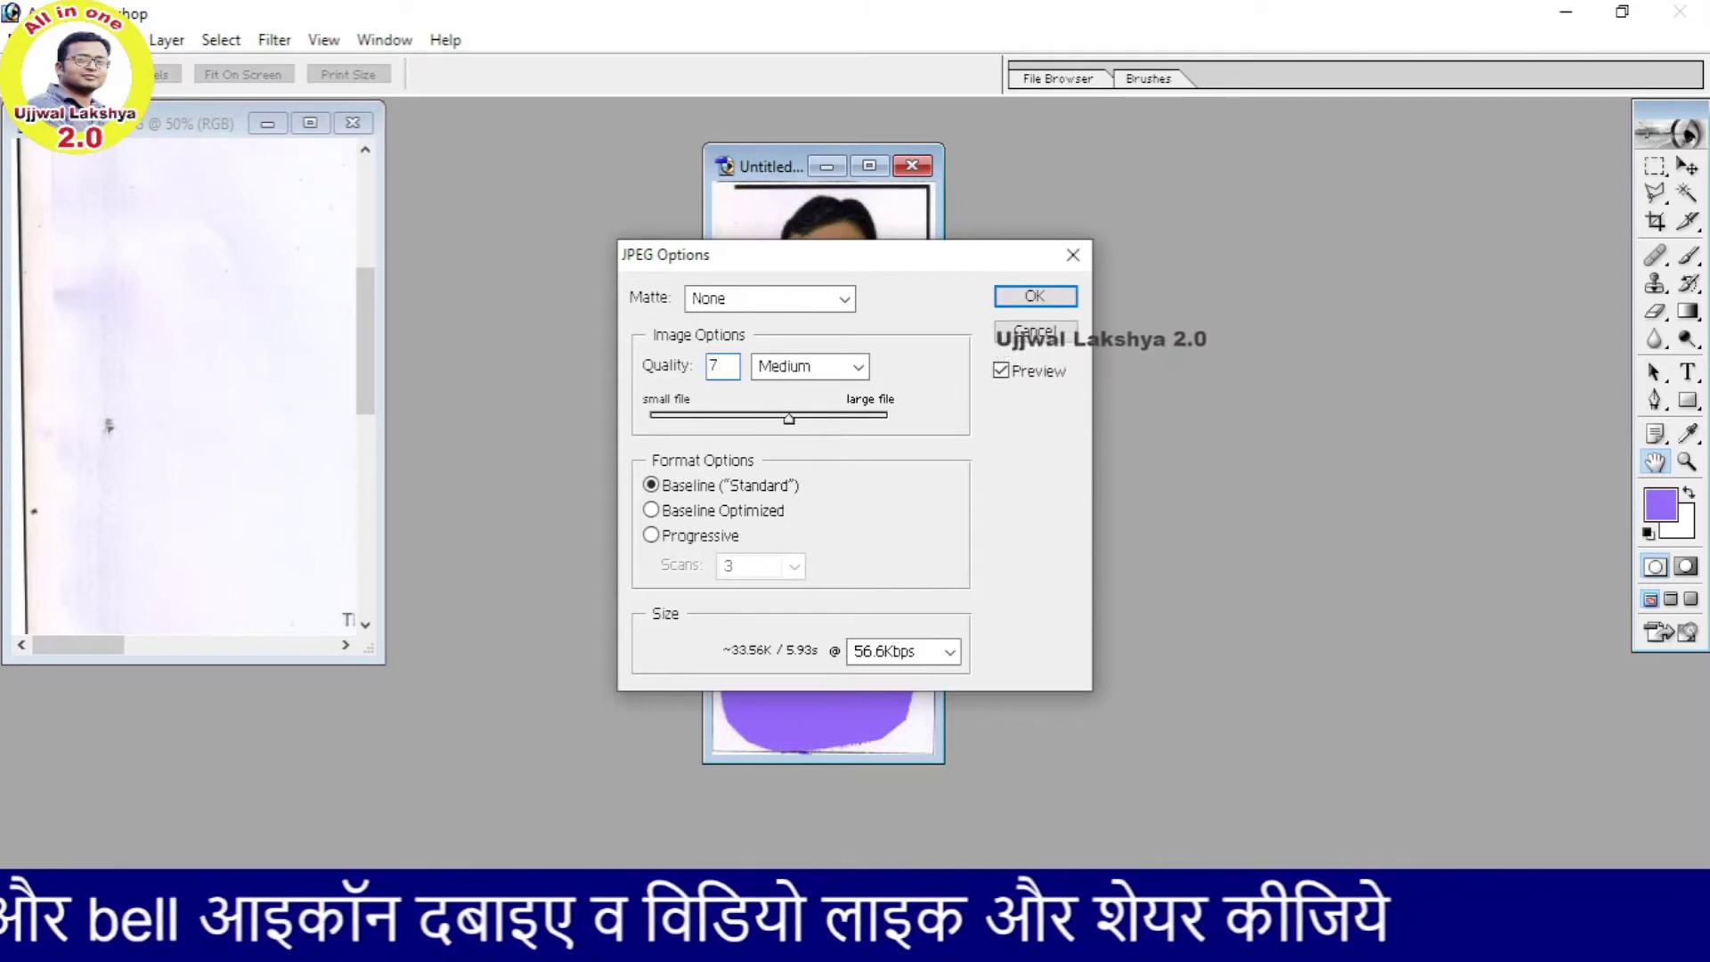
pyautogui.click(1034, 303)
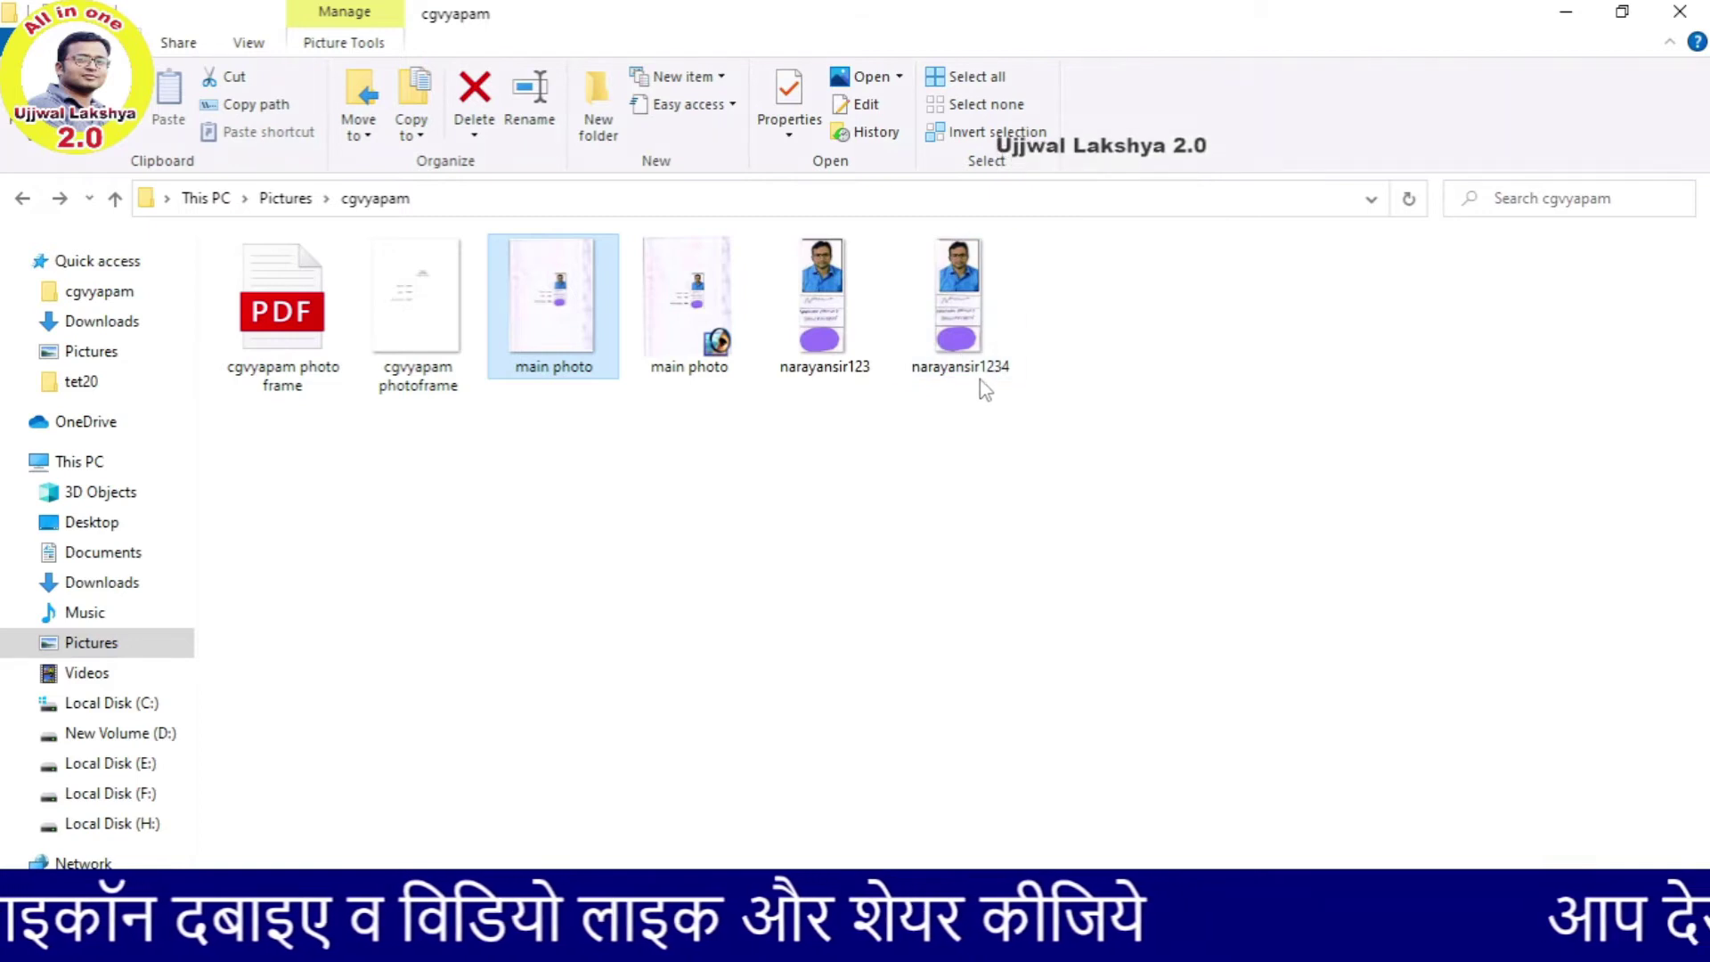
# Step: Check narayansir1234, then drag the main photo scan onto the blank PowerPoint slide
pyautogui.doubleClick(969, 307)
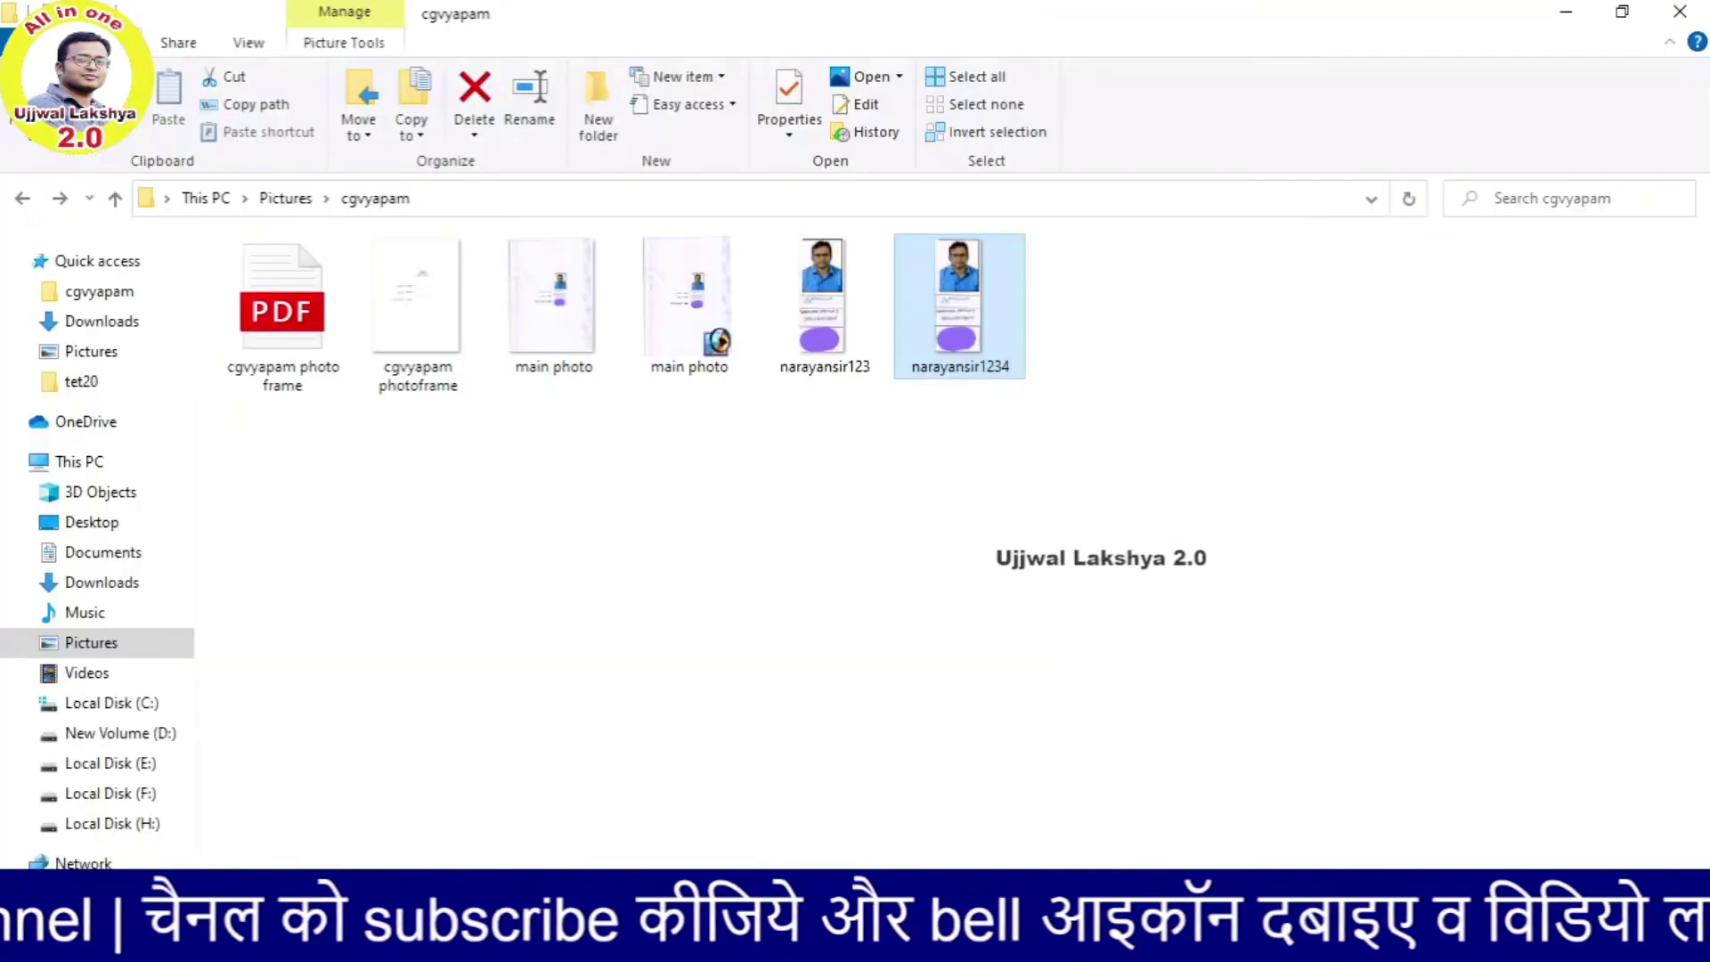
pyautogui.click(567, 343)
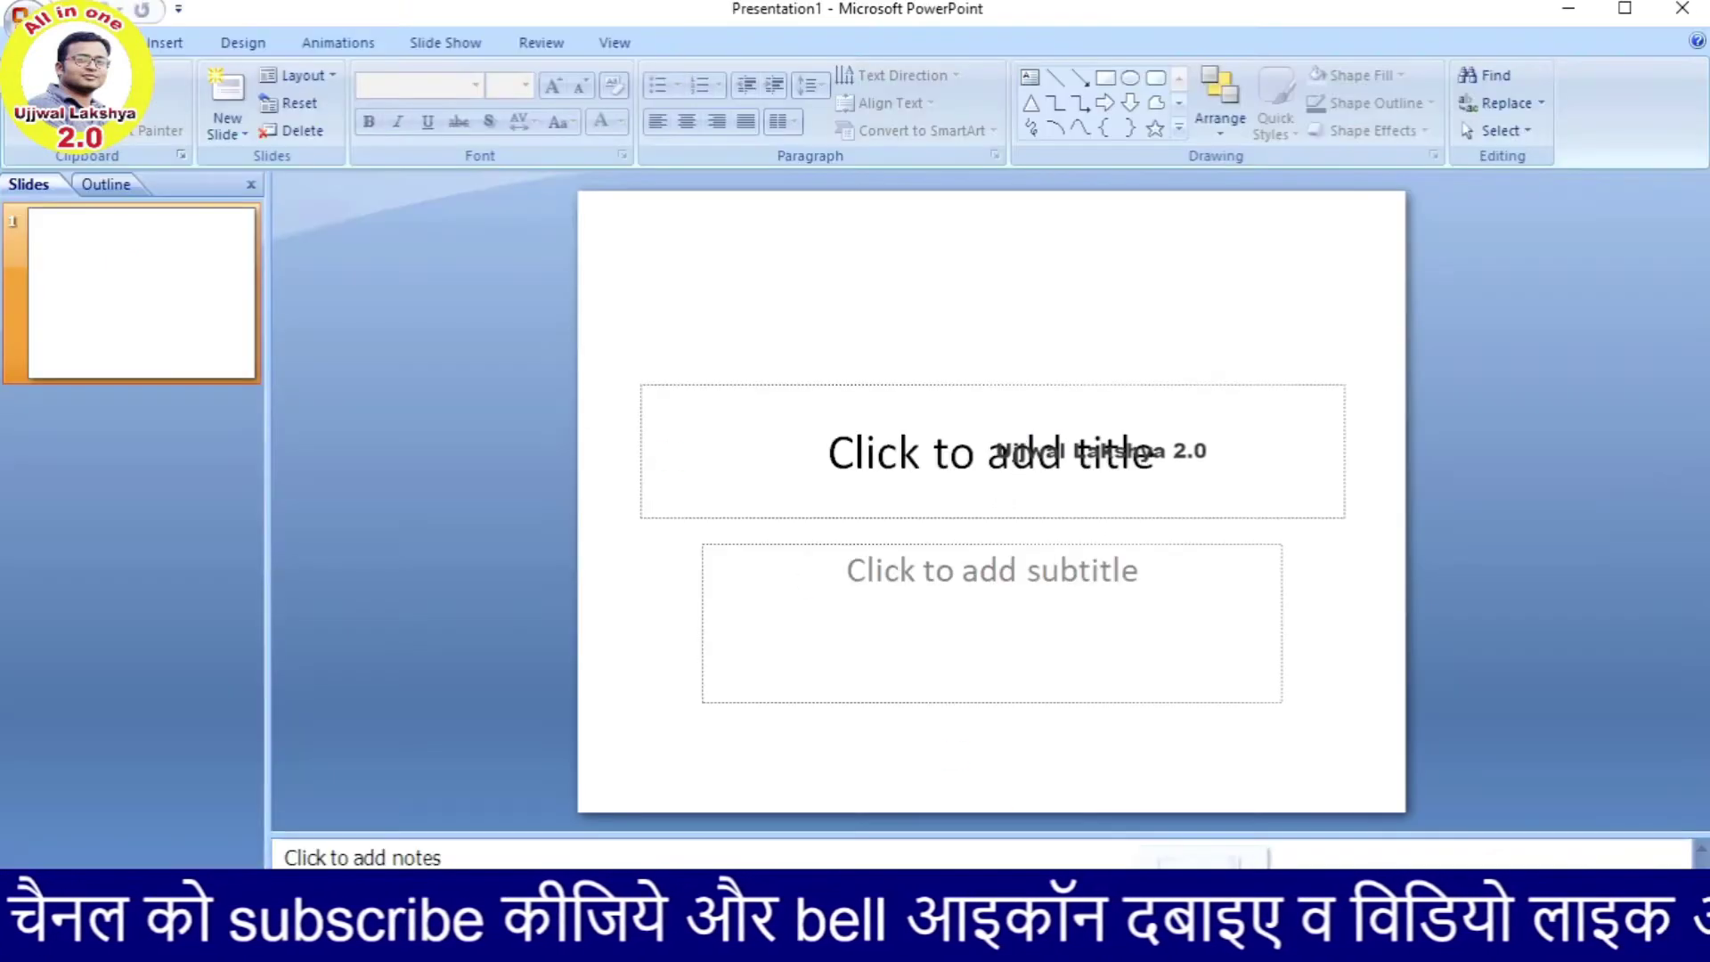
pyautogui.moveTo(553, 303); pyautogui.dragTo(970, 339)
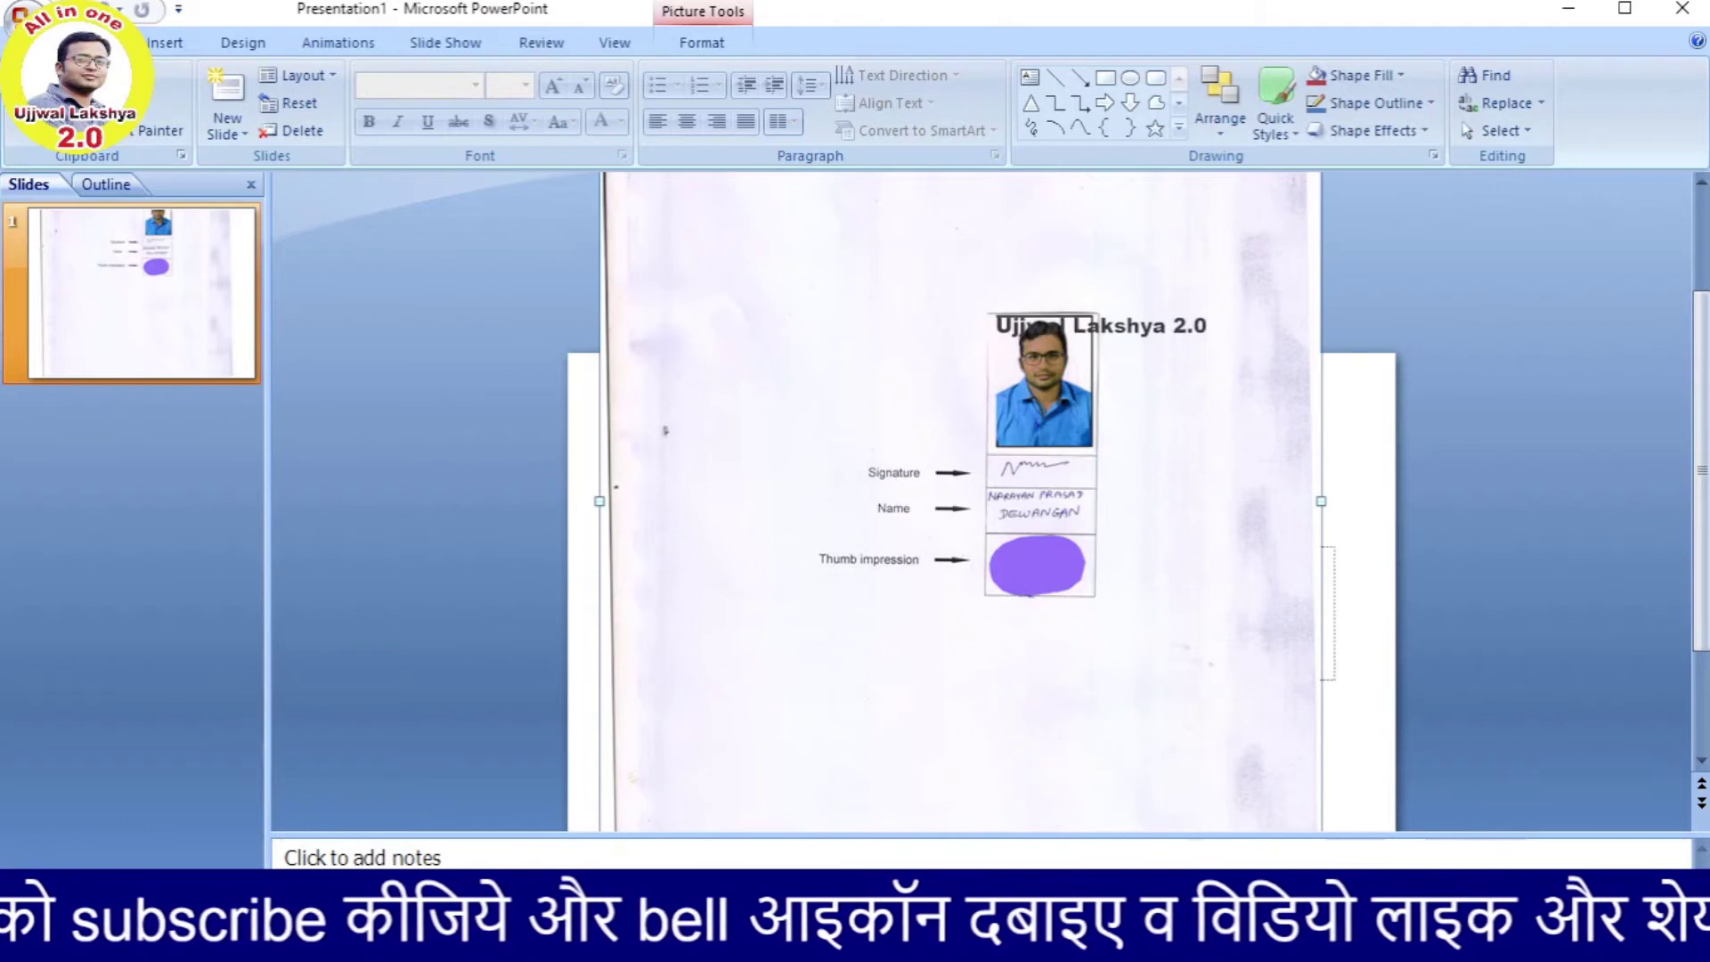
# Step: Crop the scan on slide 1 to just the photo, signature, name and thumb strip (3.58" × 1.58")
pyautogui.scroll(-1, 979, 499)
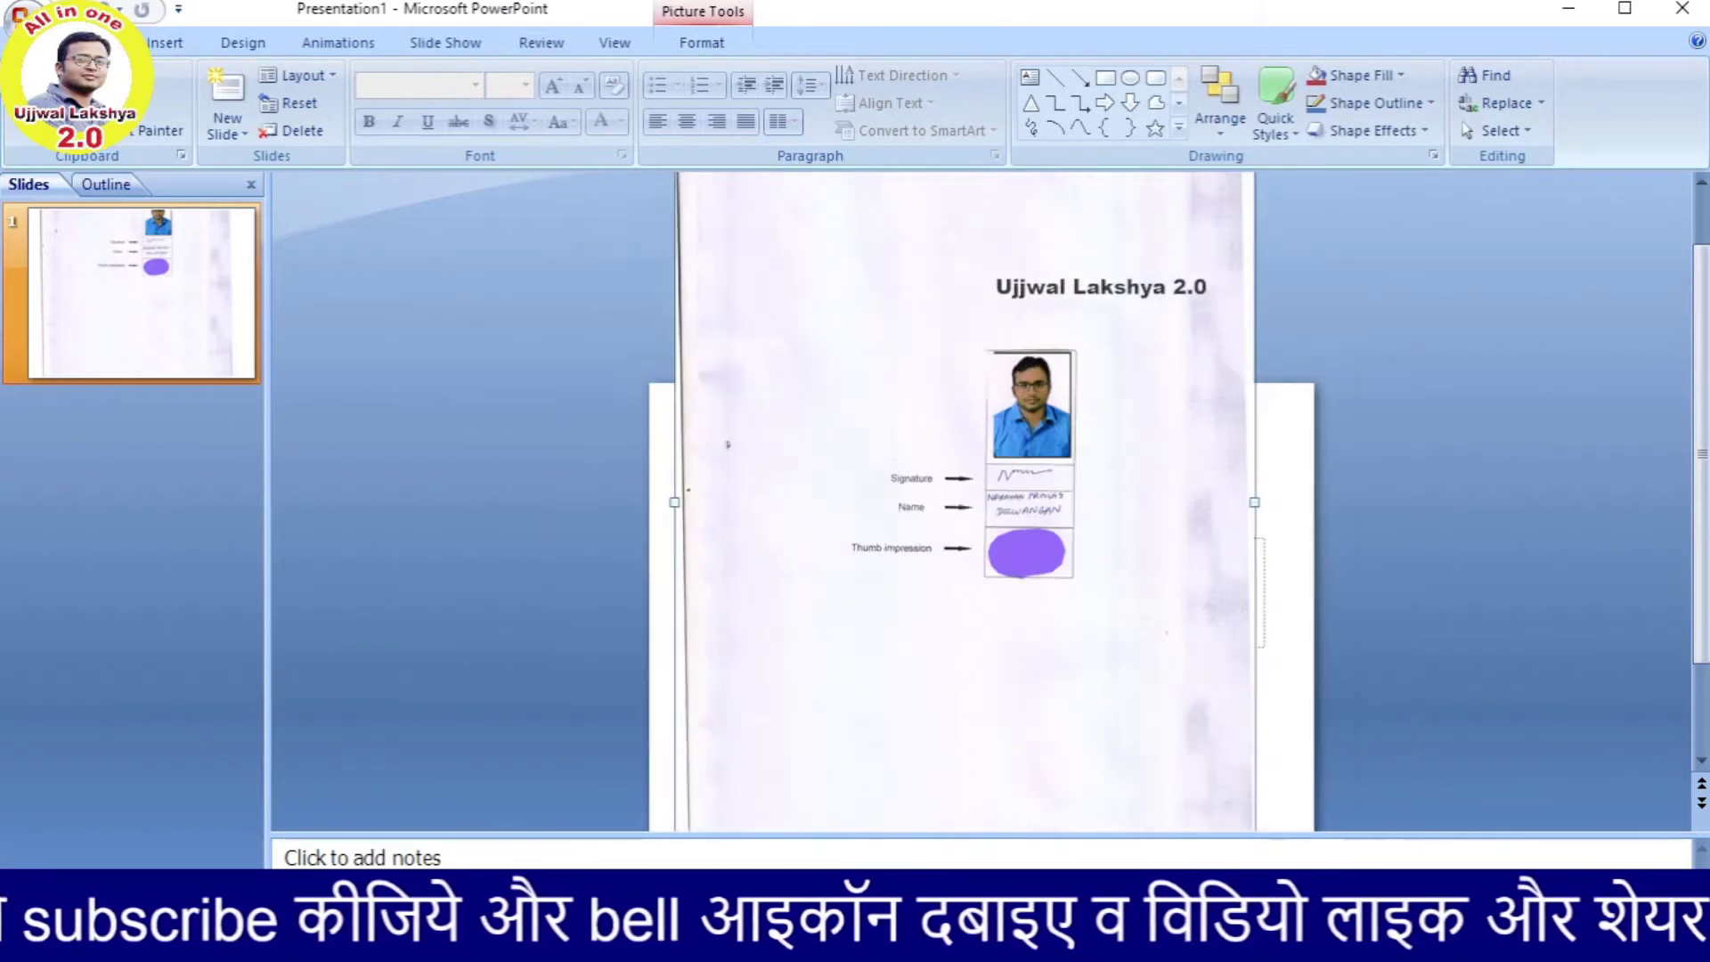
pyautogui.scroll(-2, 971, 463)
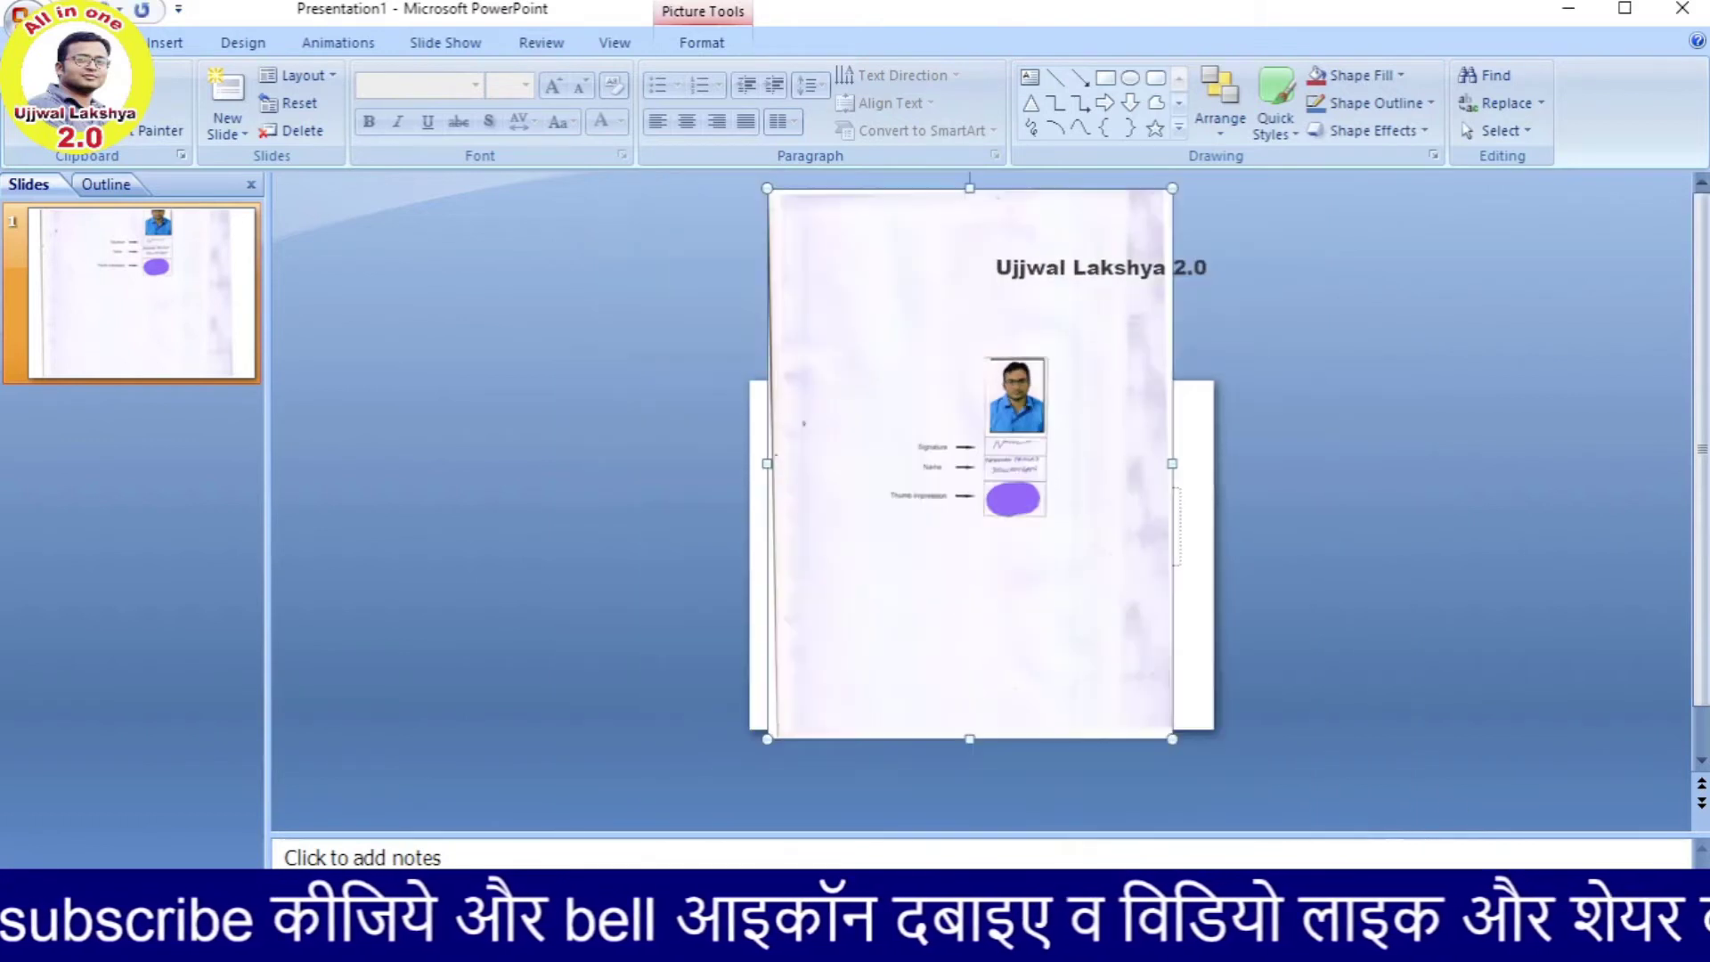
pyautogui.click(696, 55)
pyautogui.click(1492, 103)
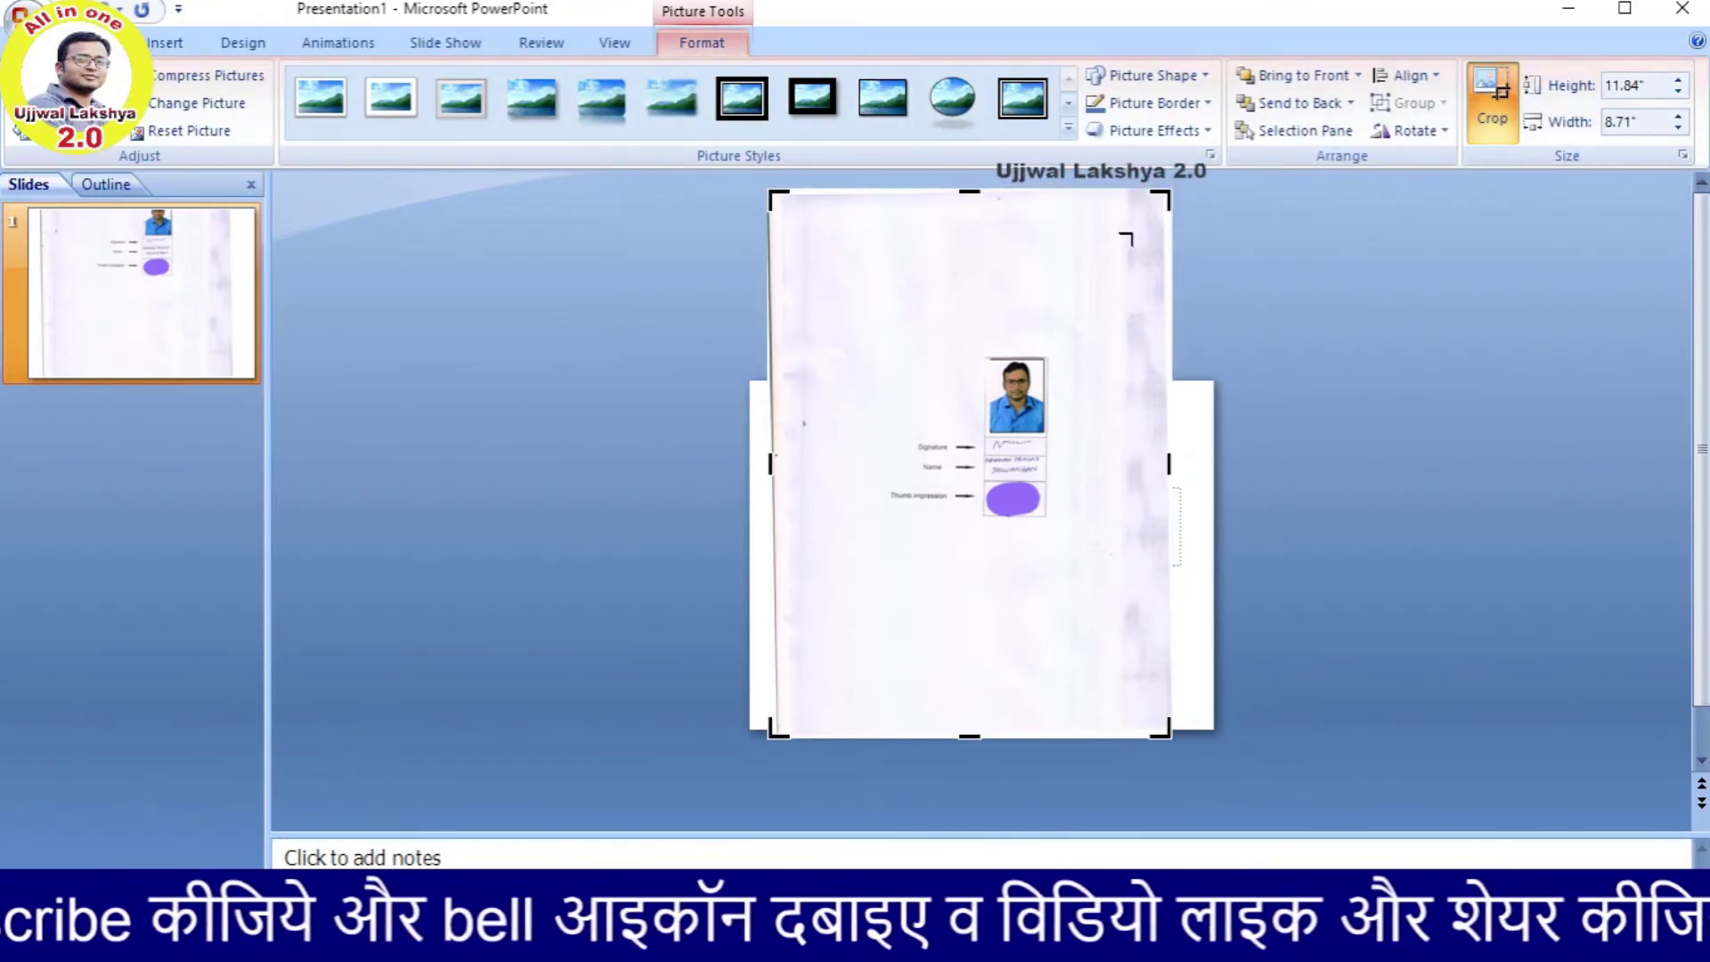
pyautogui.moveTo(1066, 322); pyautogui.dragTo(1048, 354)
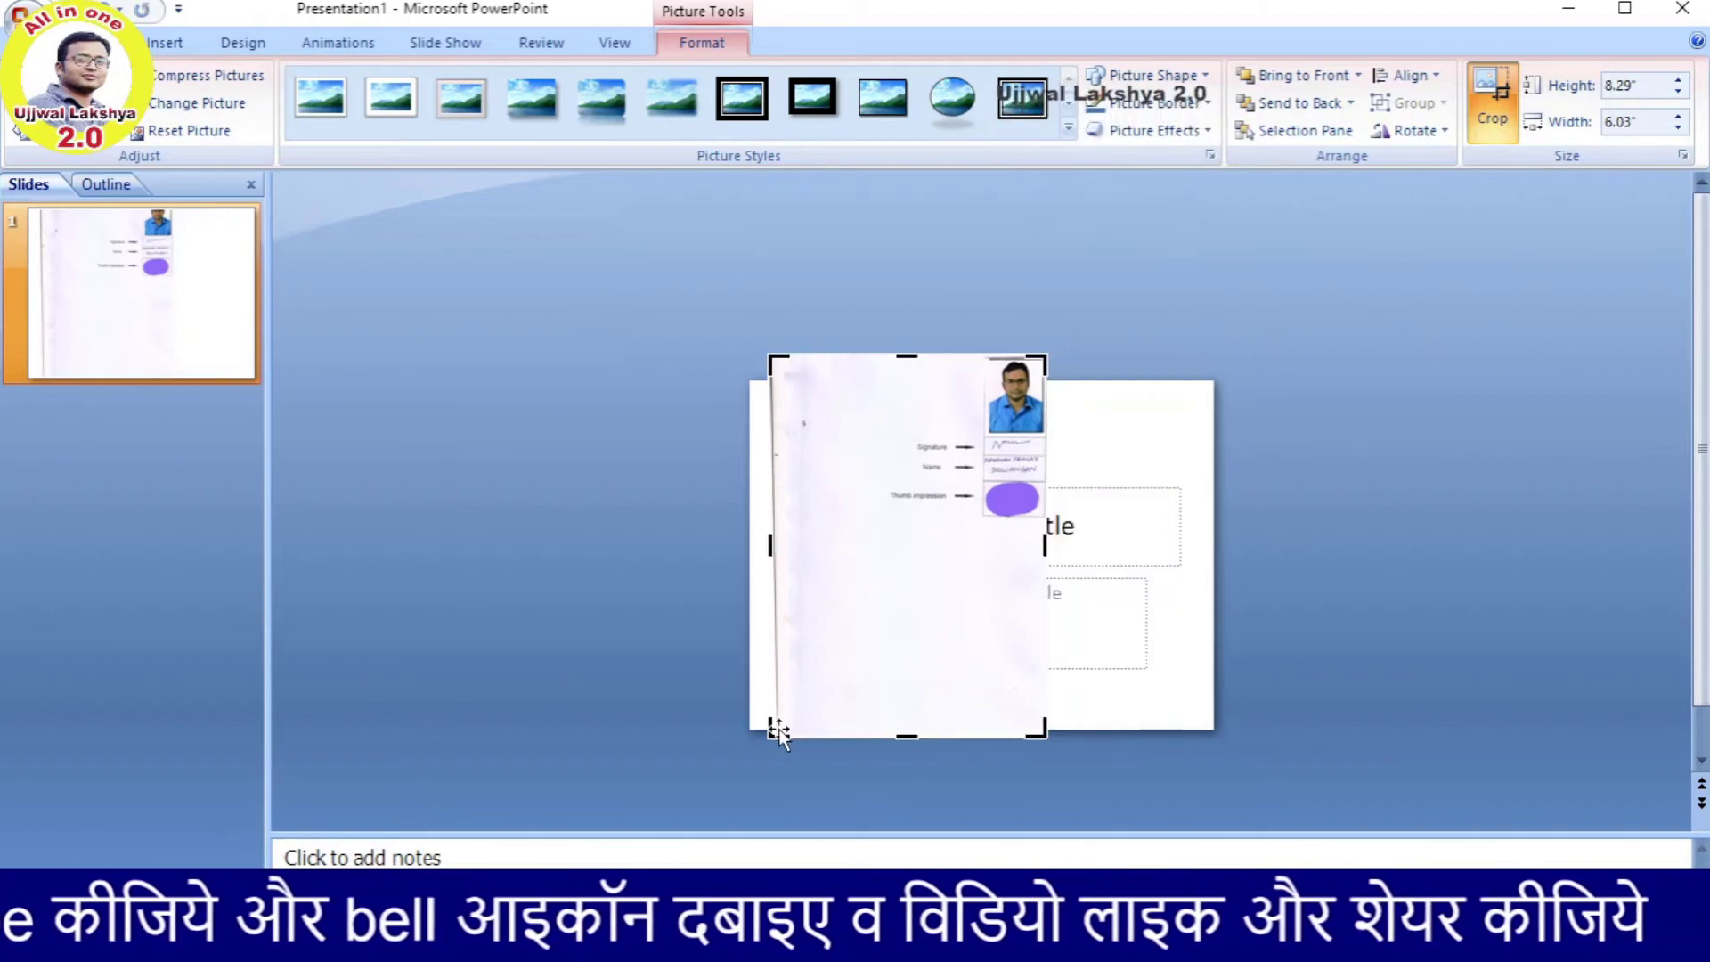
pyautogui.moveTo(776, 732); pyautogui.dragTo(976, 524)
pyautogui.click(1492, 97)
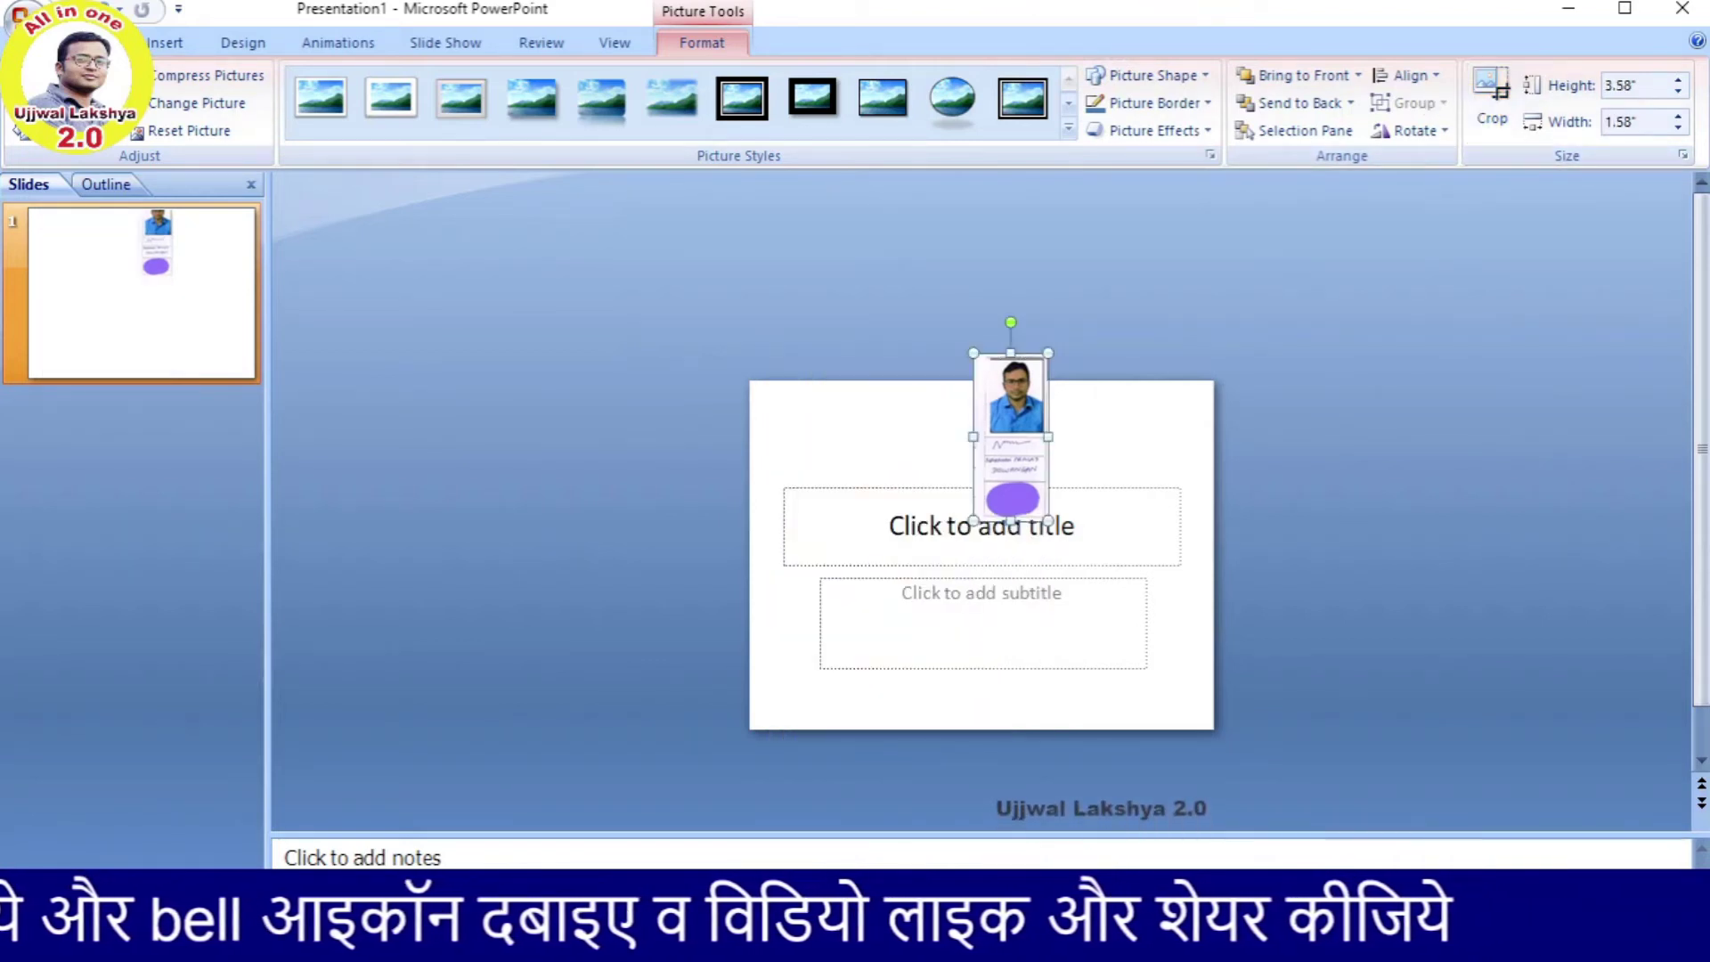
pyautogui.keyDown('ctrl'); pyautogui.scroll(5, 980, 499); pyautogui.keyUp('ctrl')
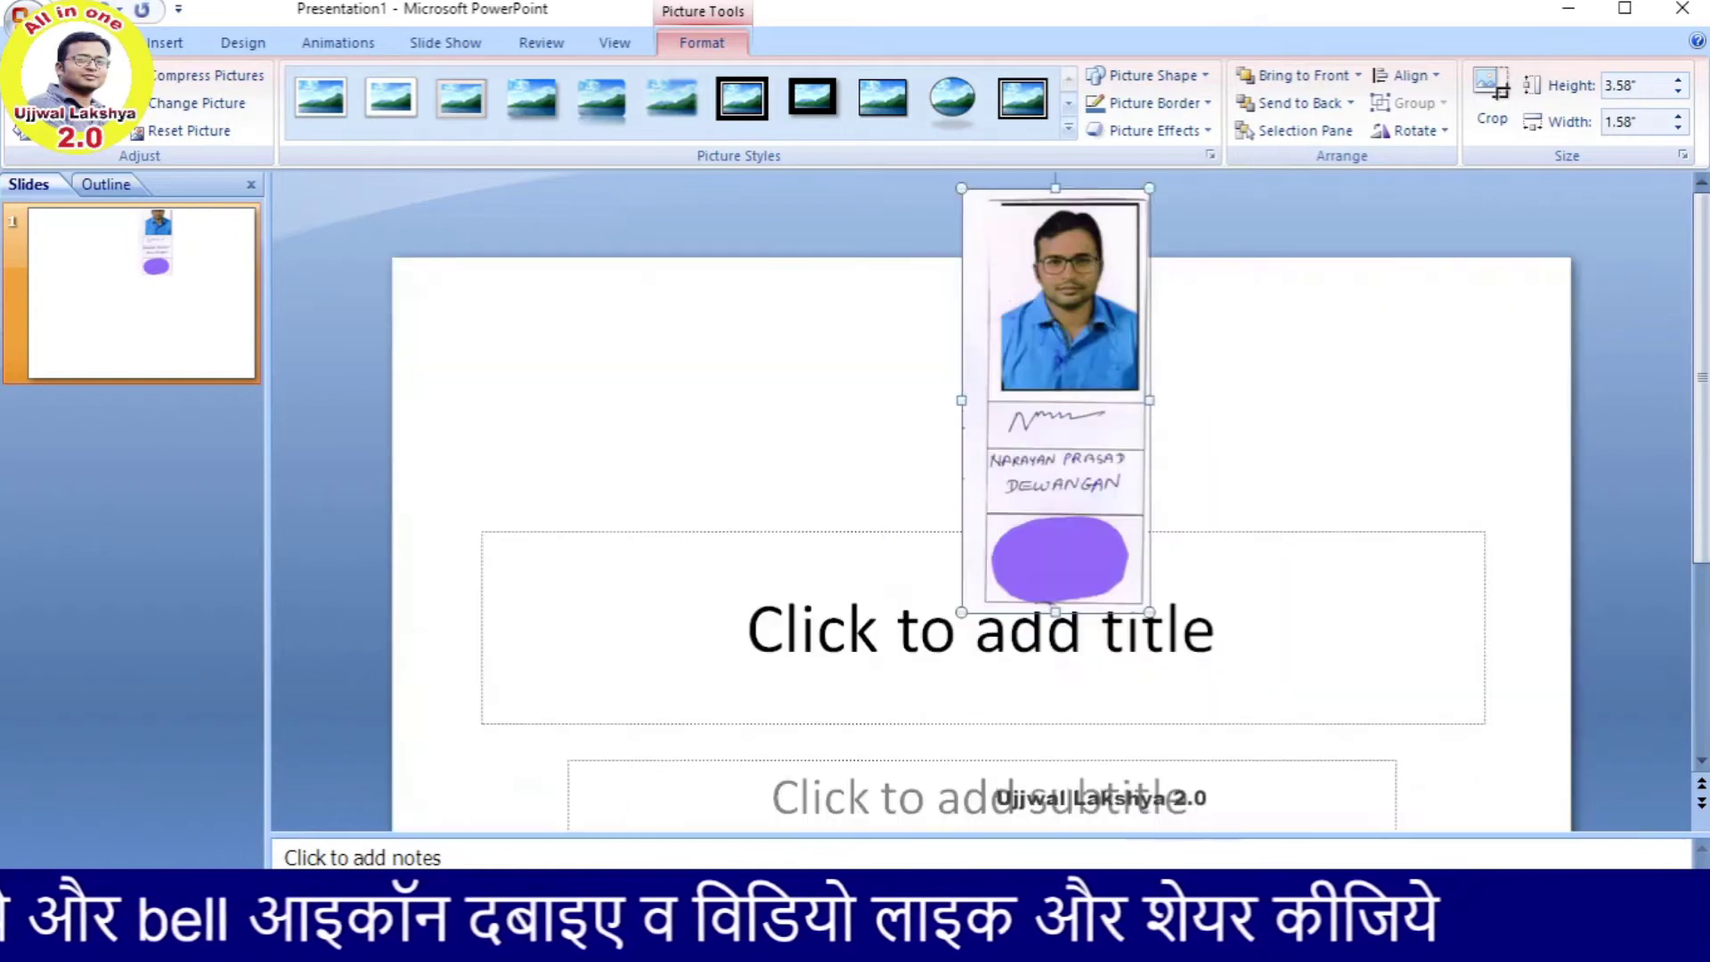
# Step: Save the cropped strip as JPEG picture Picture1 in the cgvyapam folder
pyautogui.rightClick(1041, 335)
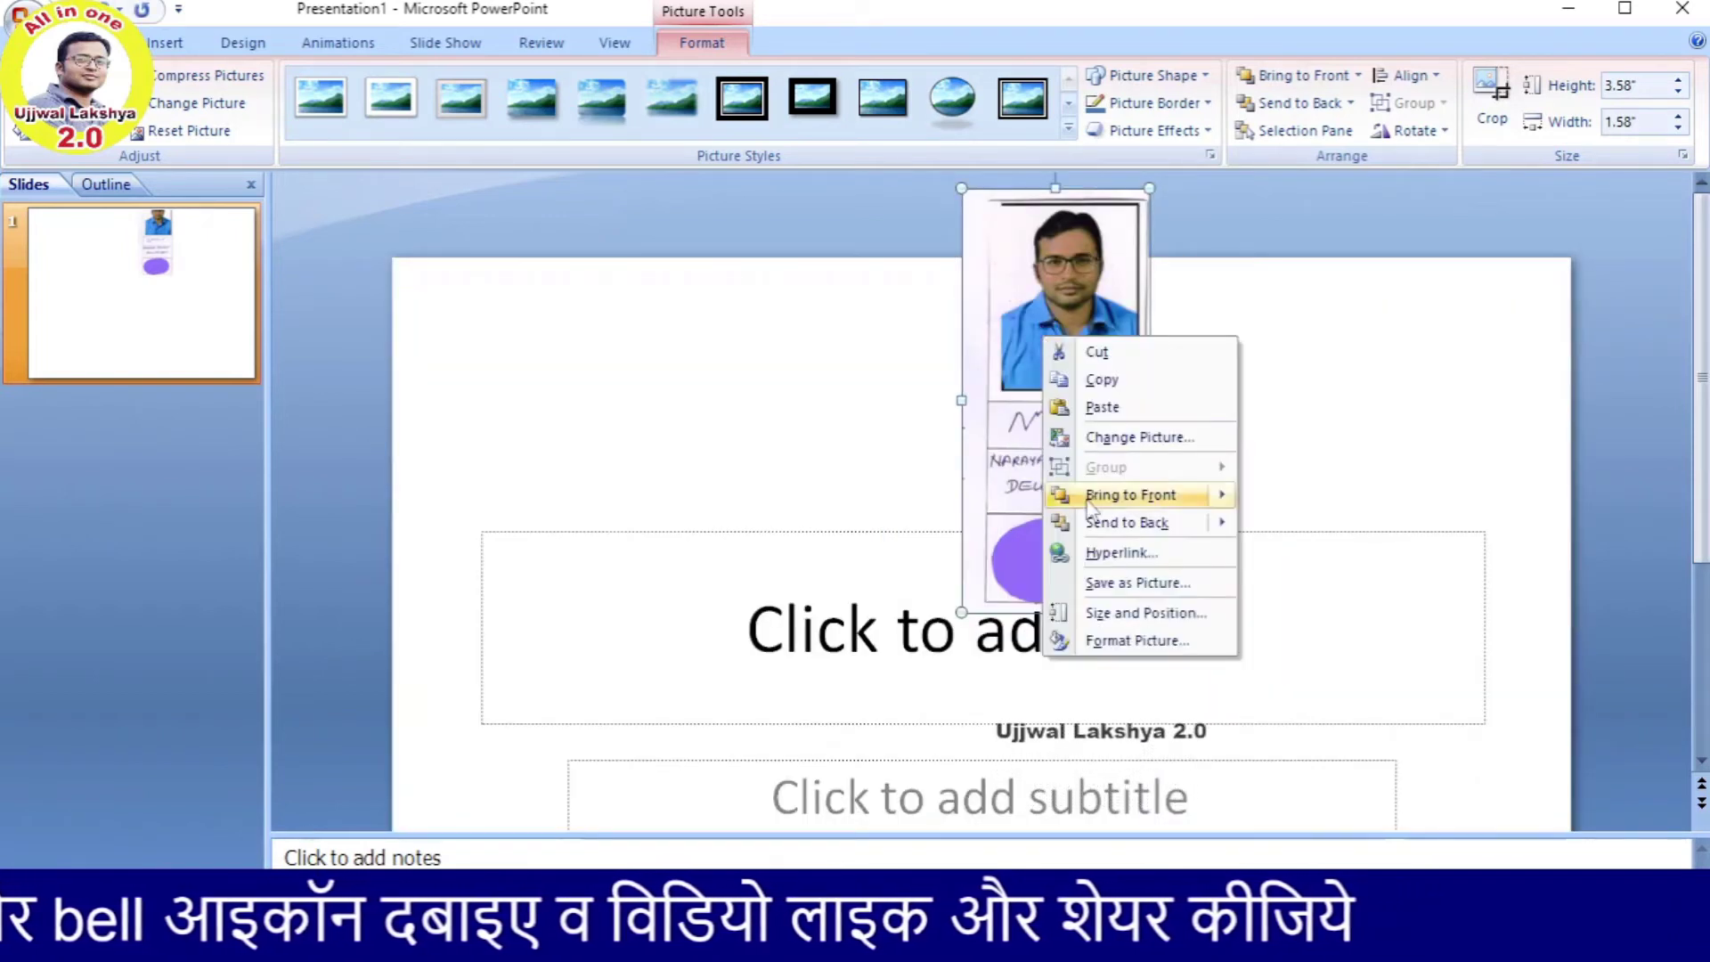
pyautogui.click(1164, 590)
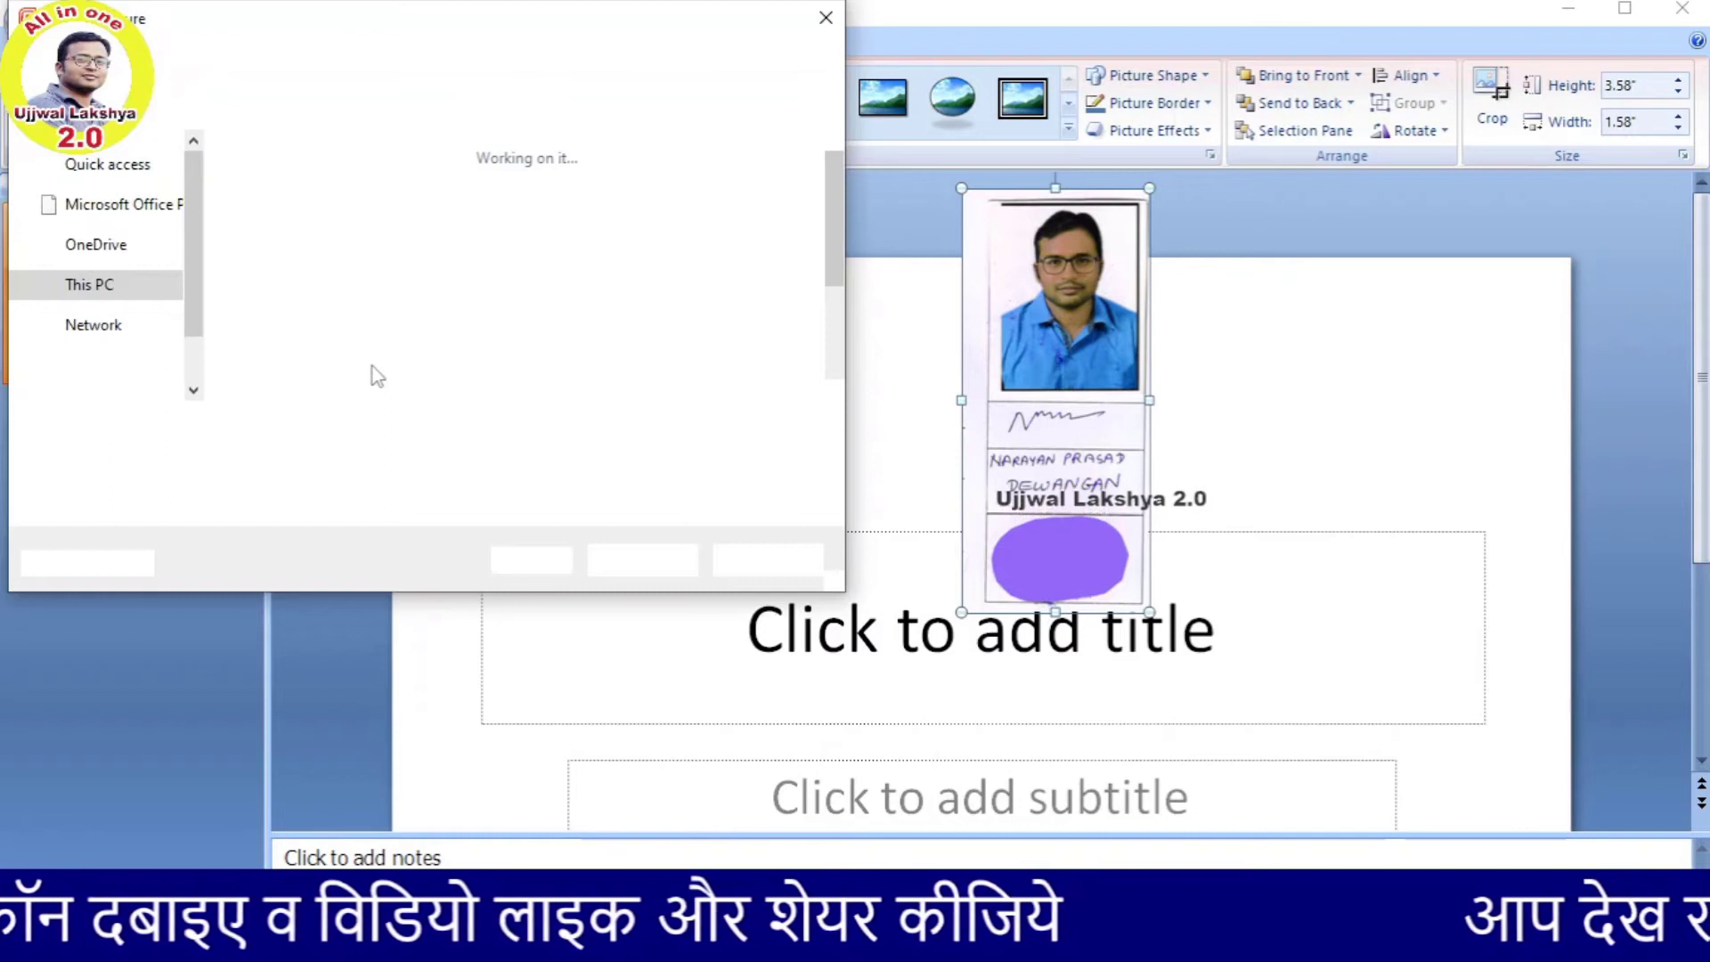
pyautogui.click(441, 209)
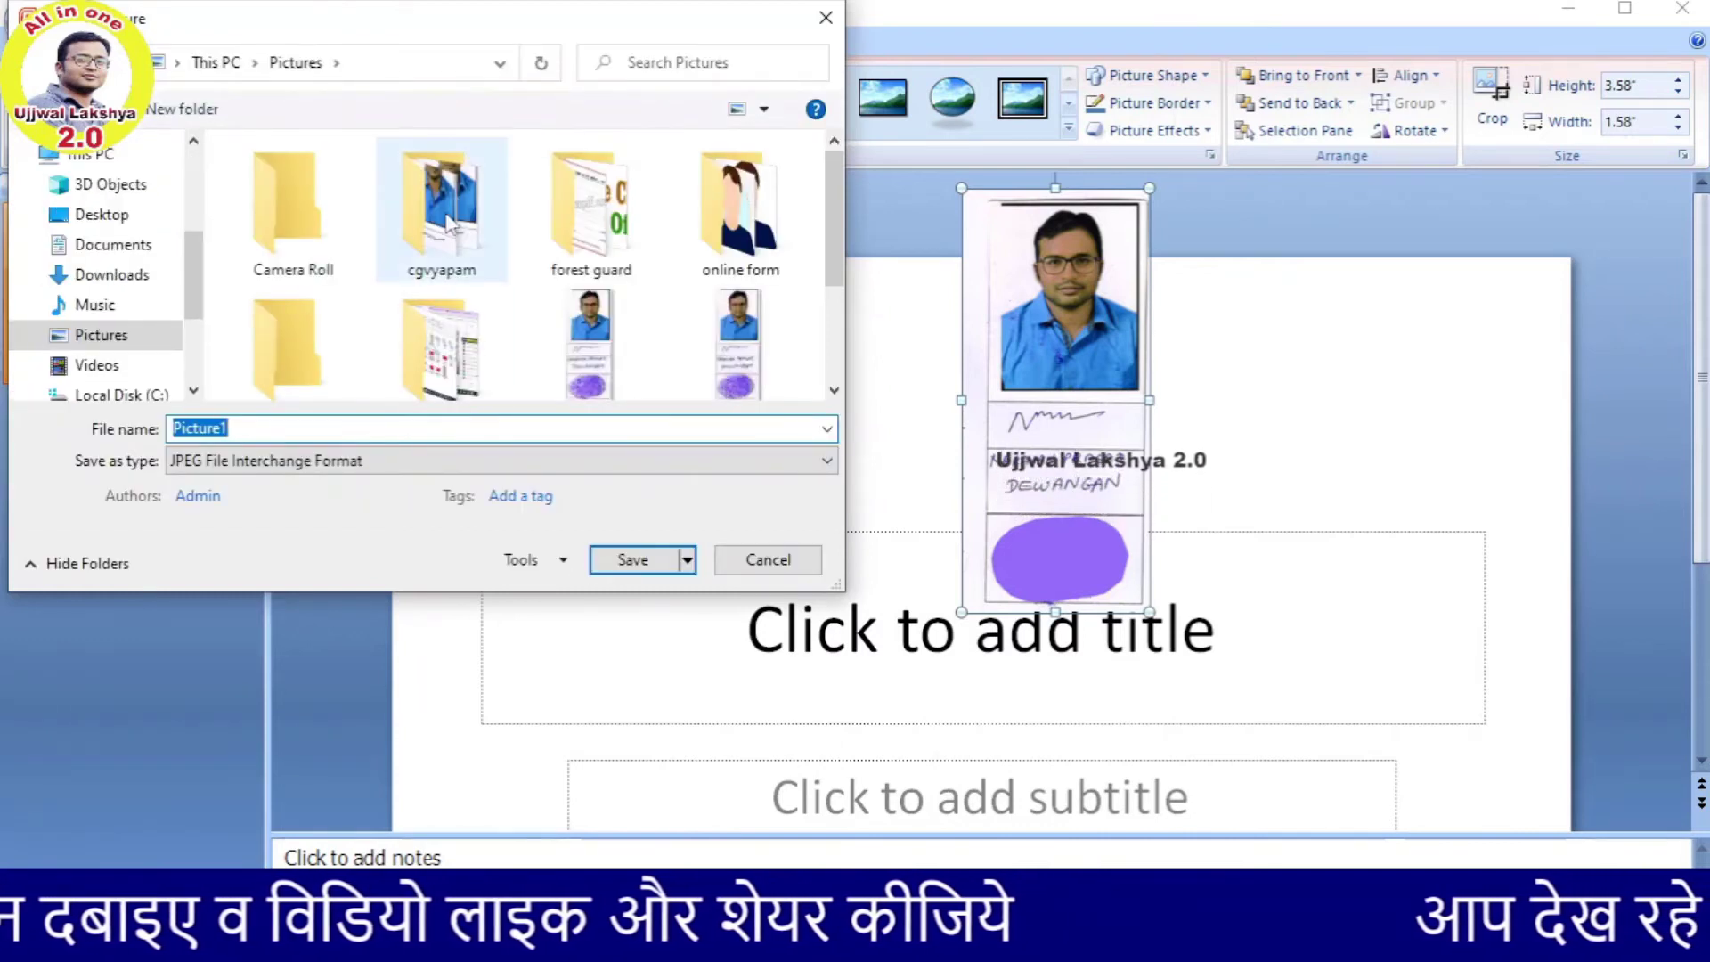
pyautogui.doubleClick(441, 210)
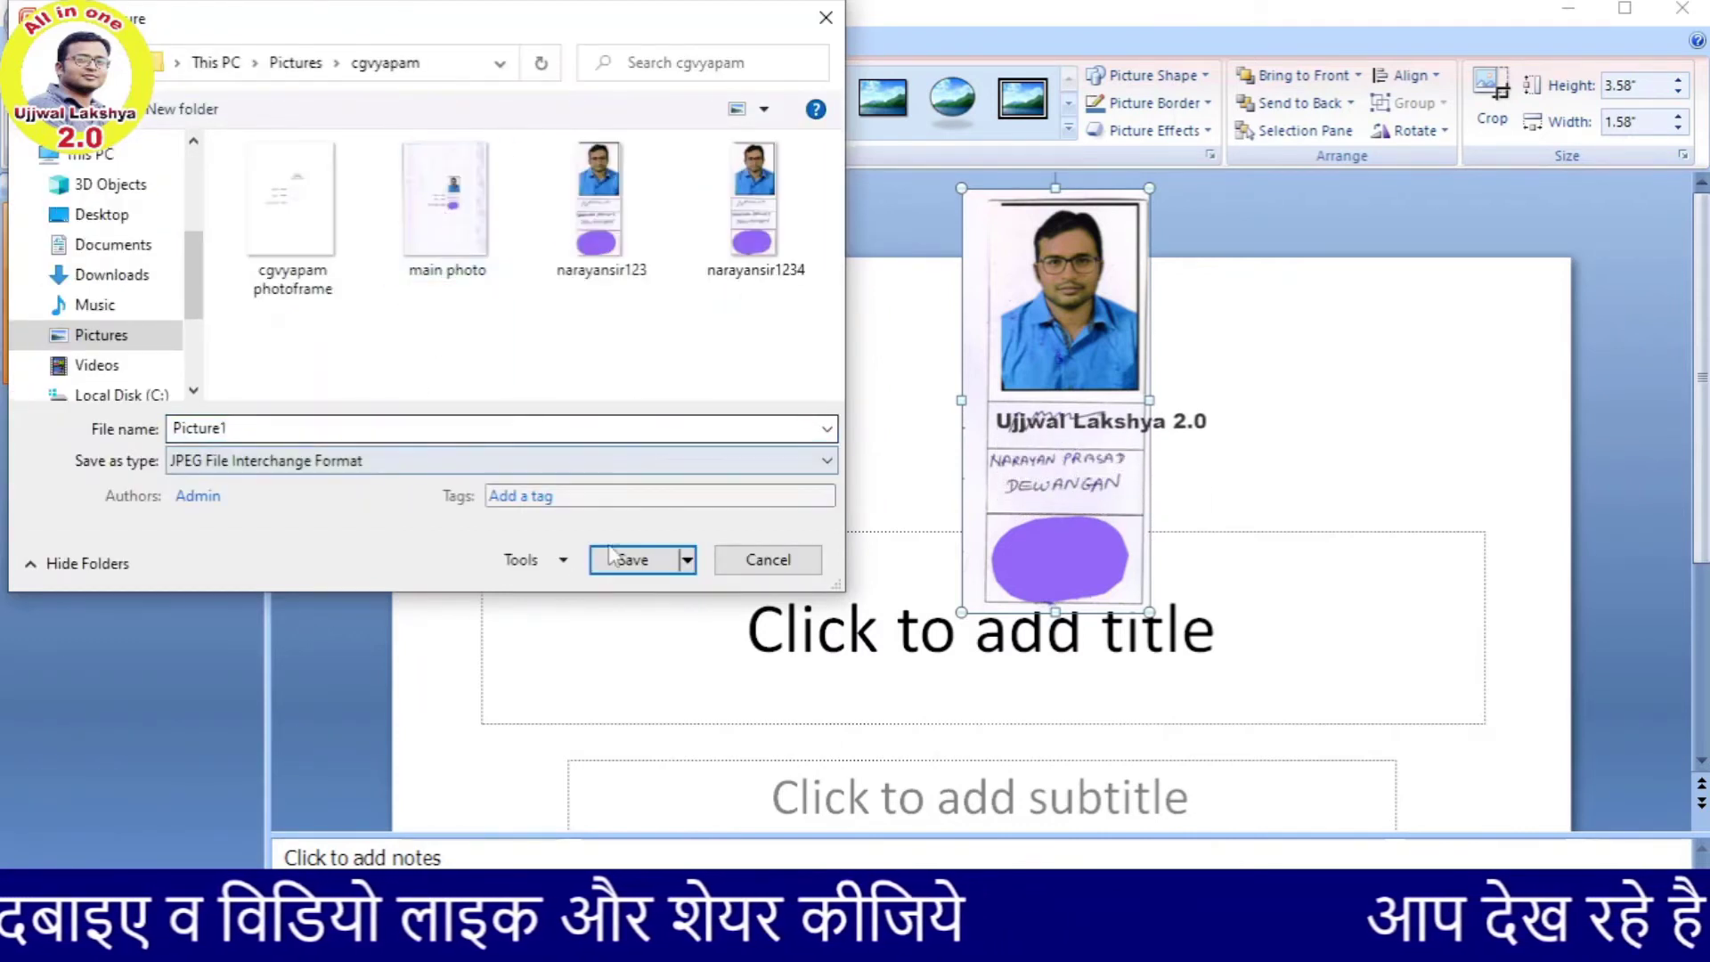
pyautogui.click(634, 561)
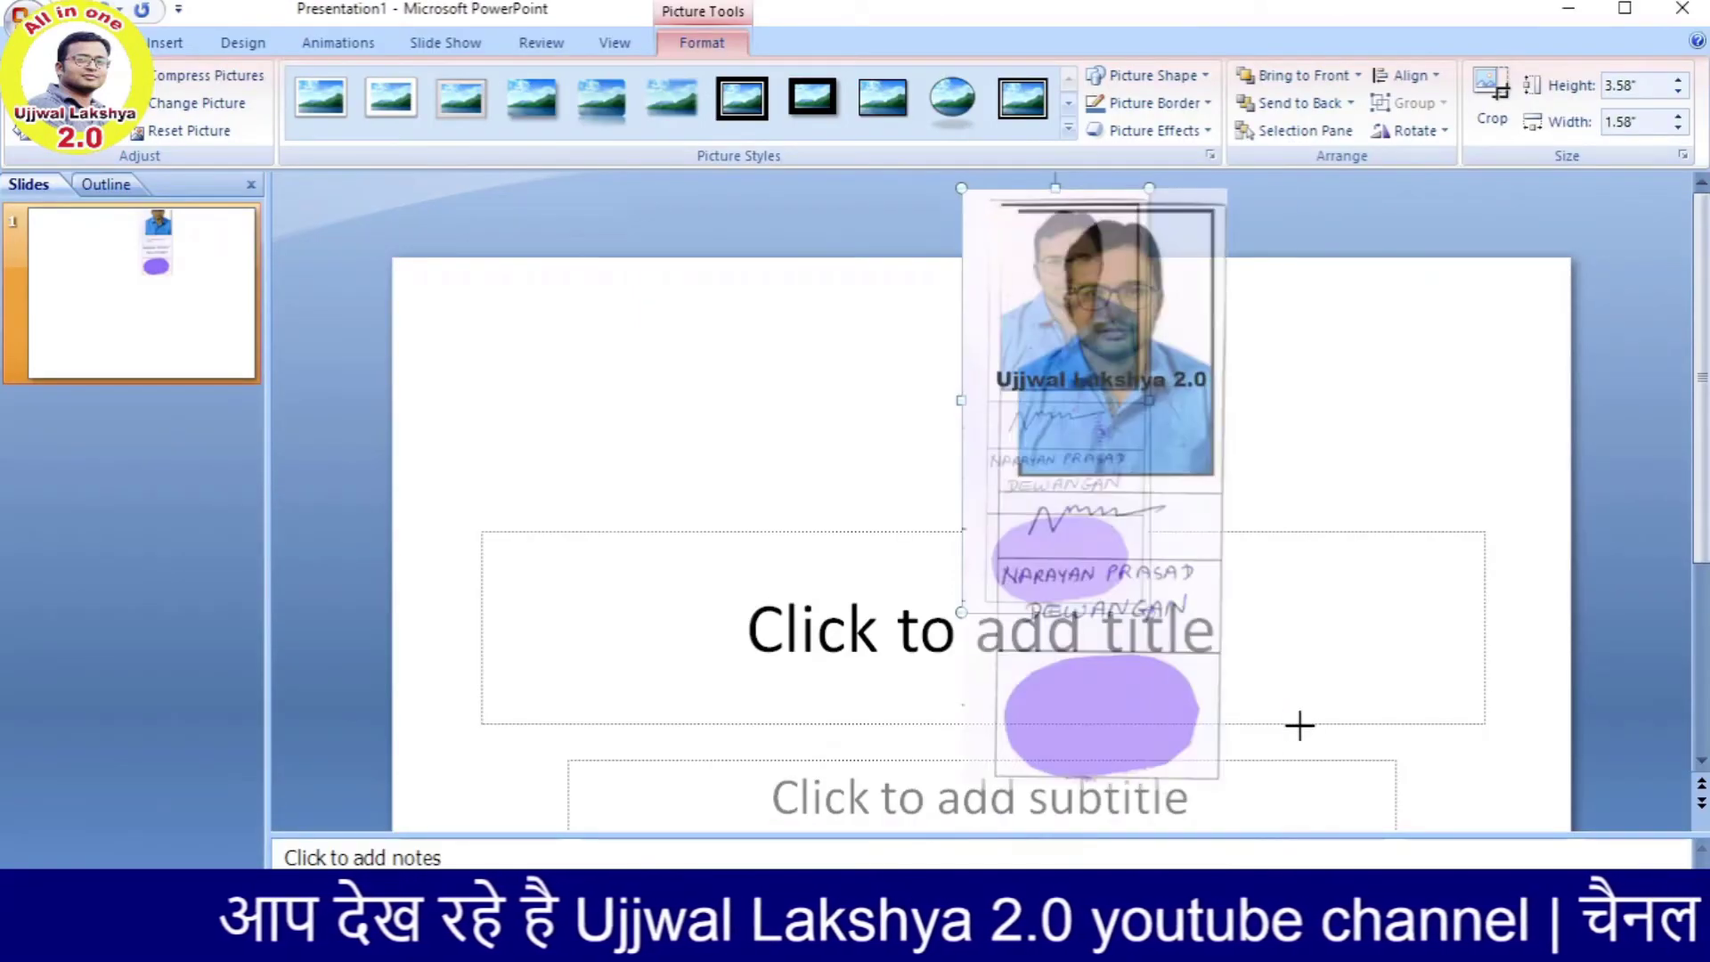
# Step: Enlarge the photo strip to 6.6 × 2.92 inches and save it as JPEG picture 'Picture2'
pyautogui.moveTo(1253, 685); pyautogui.dragTo(1298, 718)
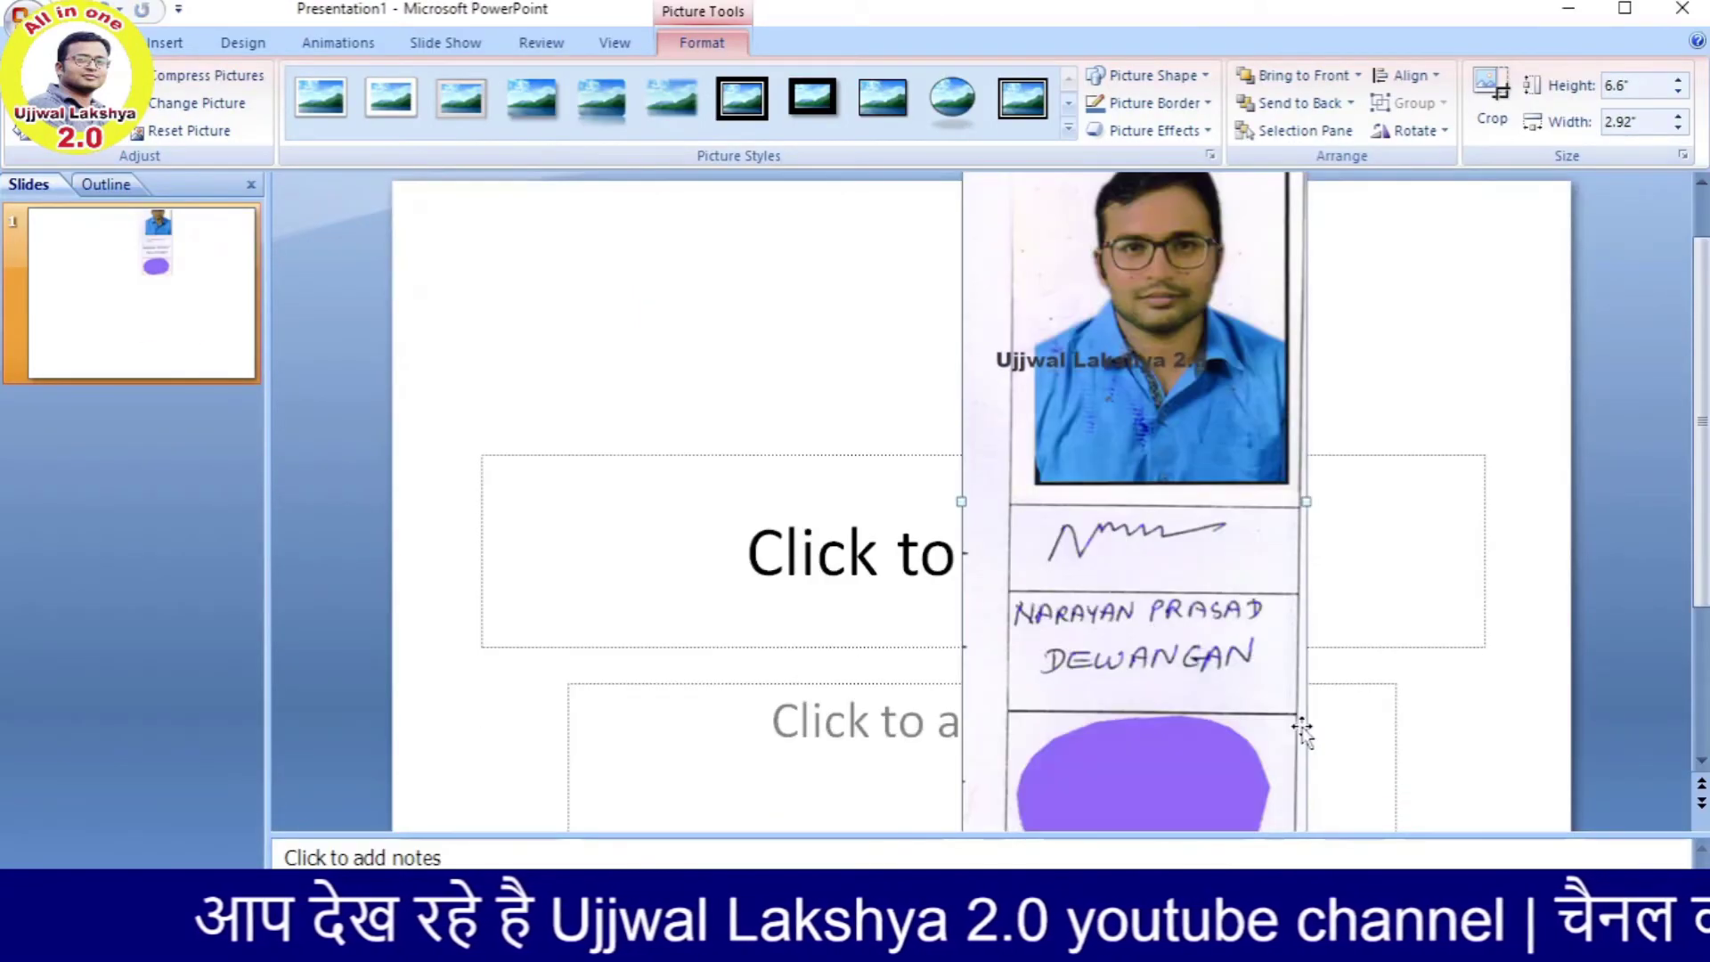
pyautogui.rightClick(1169, 509)
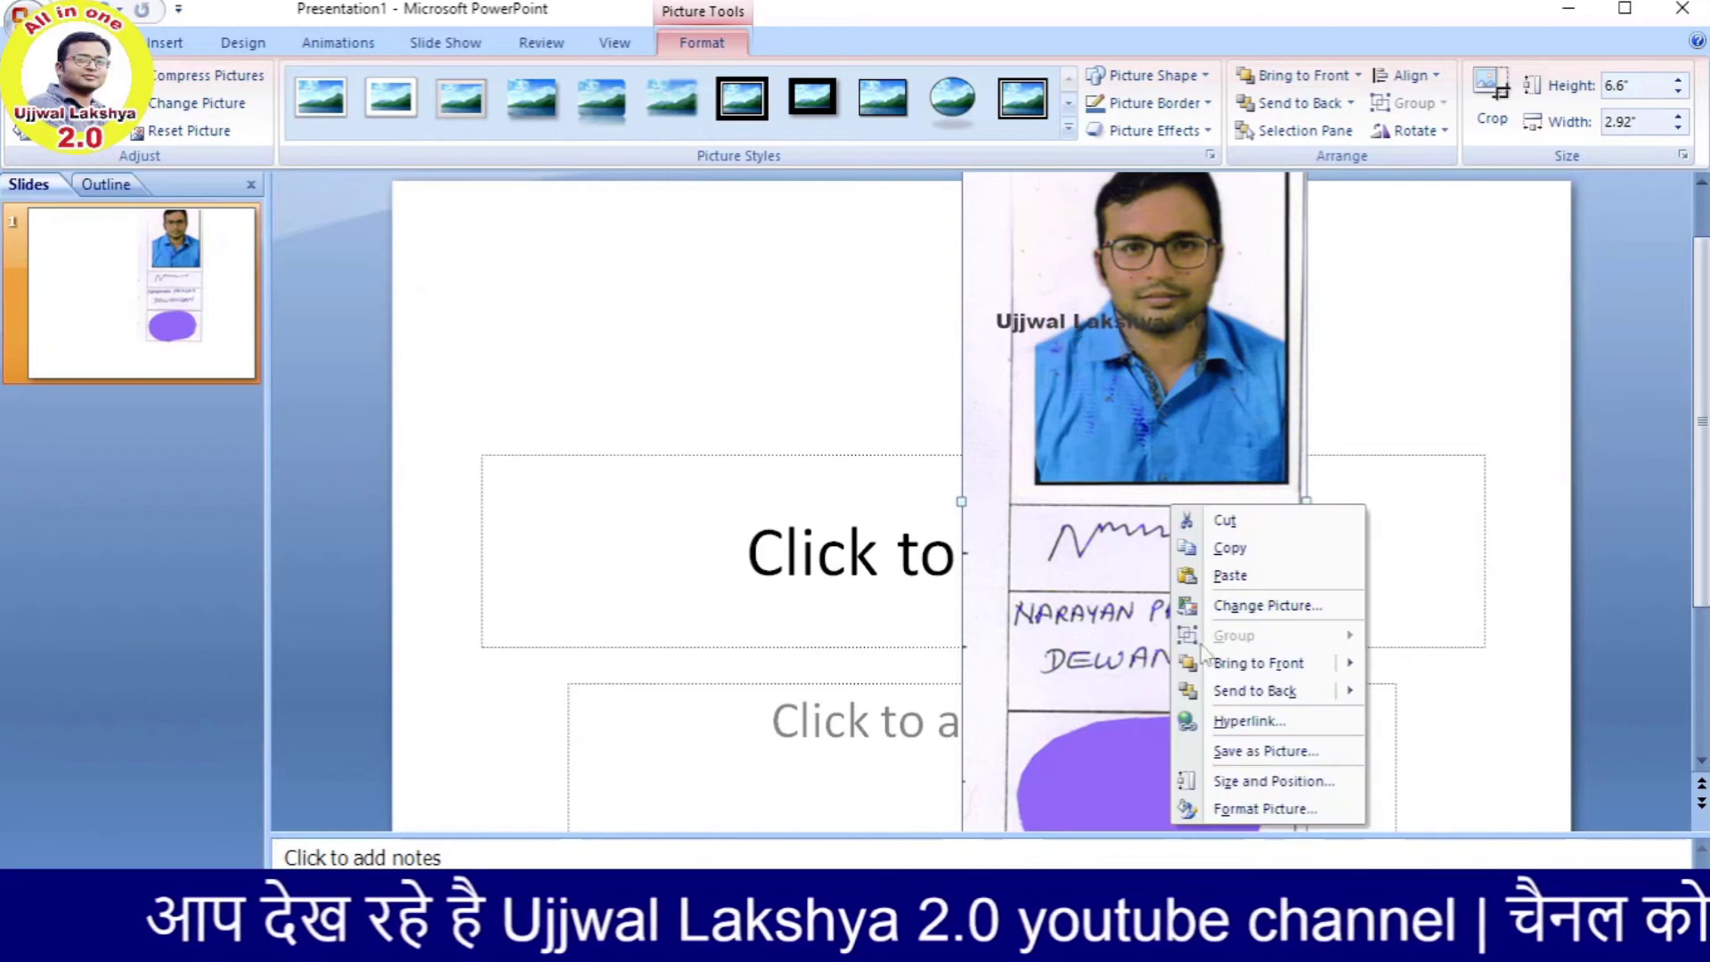
pyautogui.click(1229, 751)
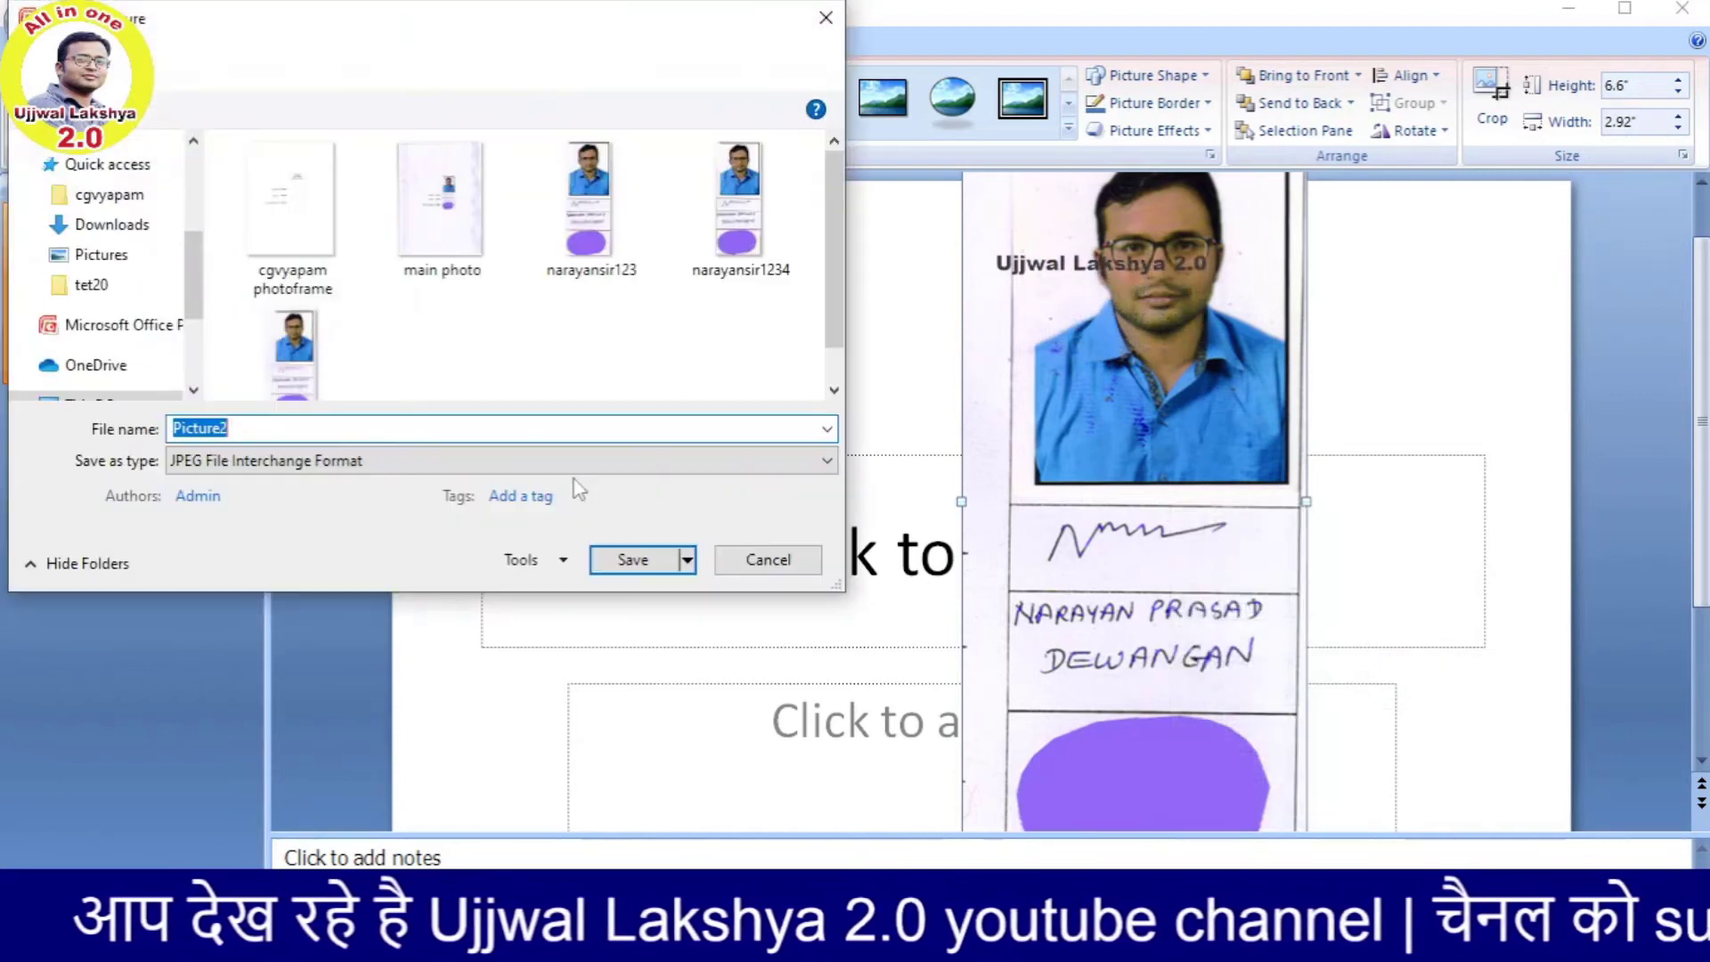
pyautogui.click(605, 563)
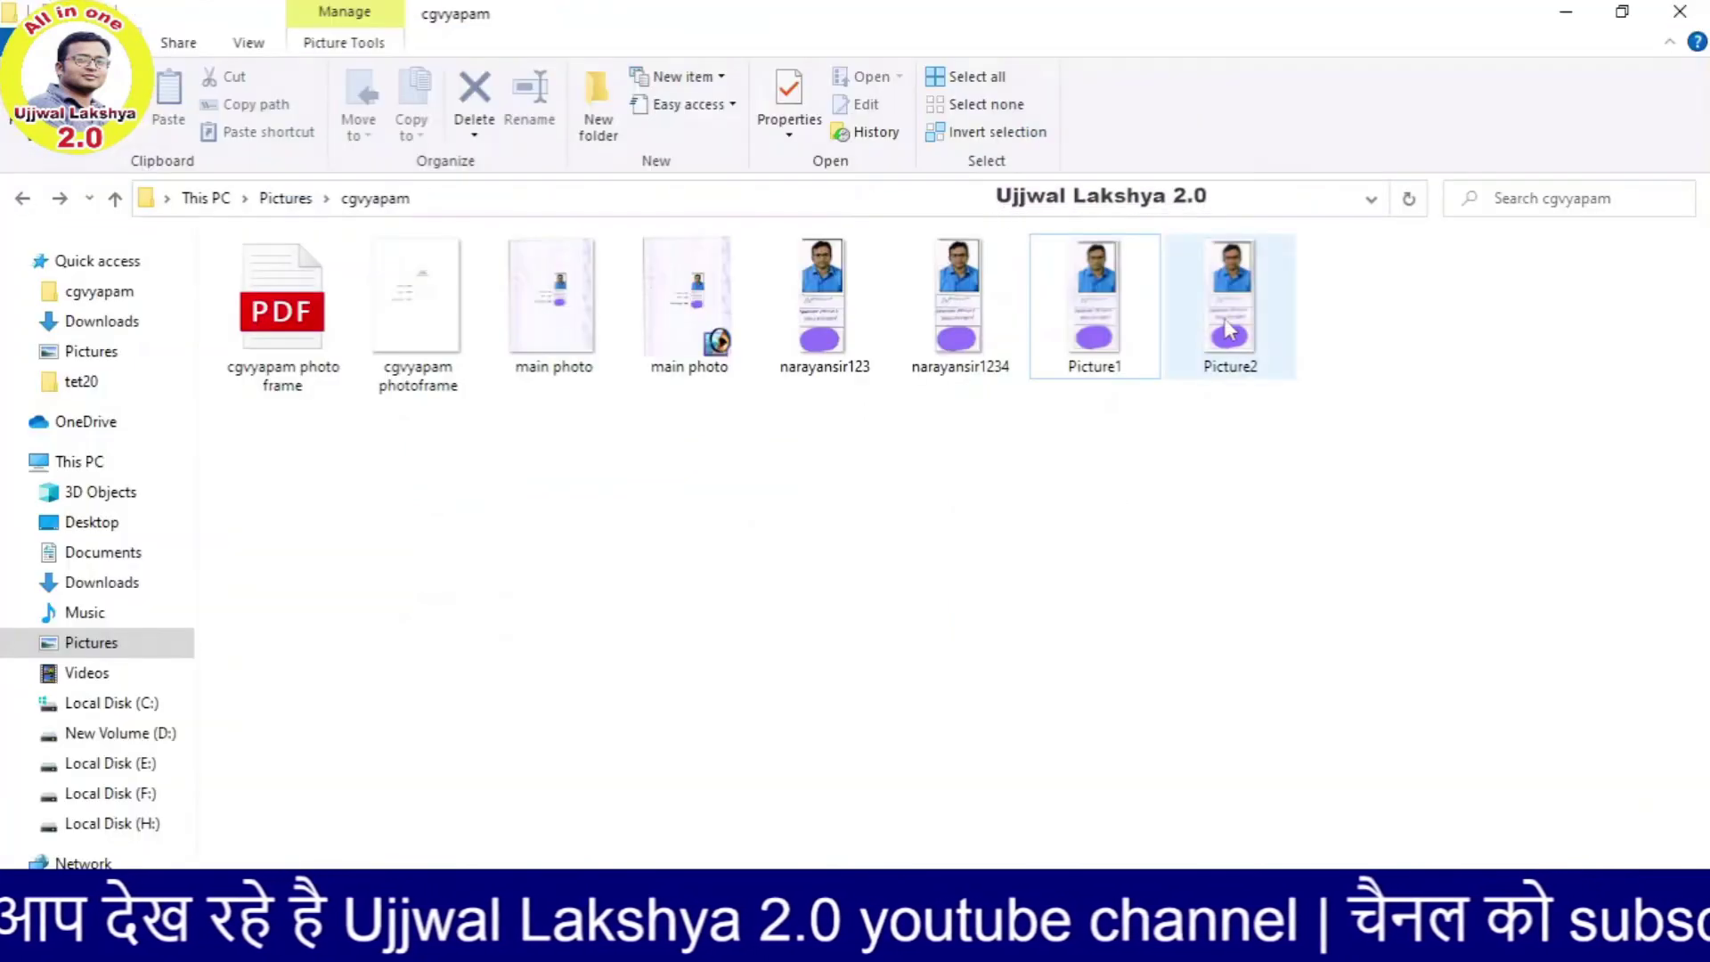
# Step: Select the saved Picture2, then search Google for 'photo resizer in kb' in a new tab
pyautogui.click(1229, 329)
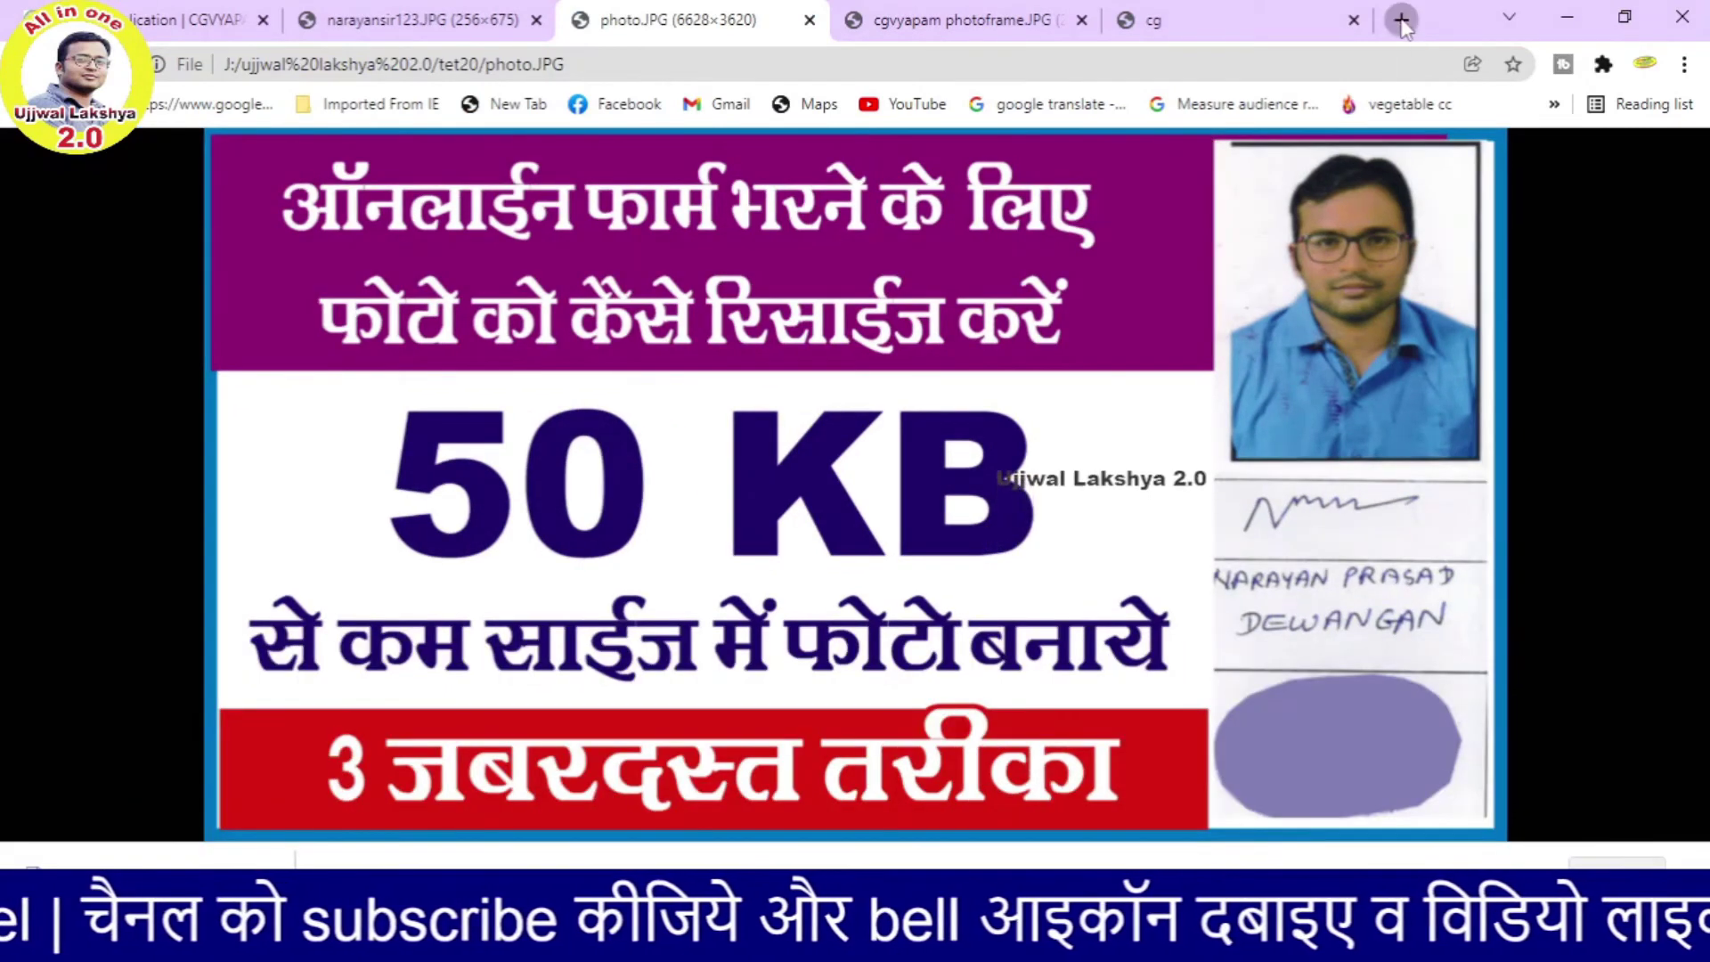
pyautogui.click(1401, 20)
pyautogui.write('ph')
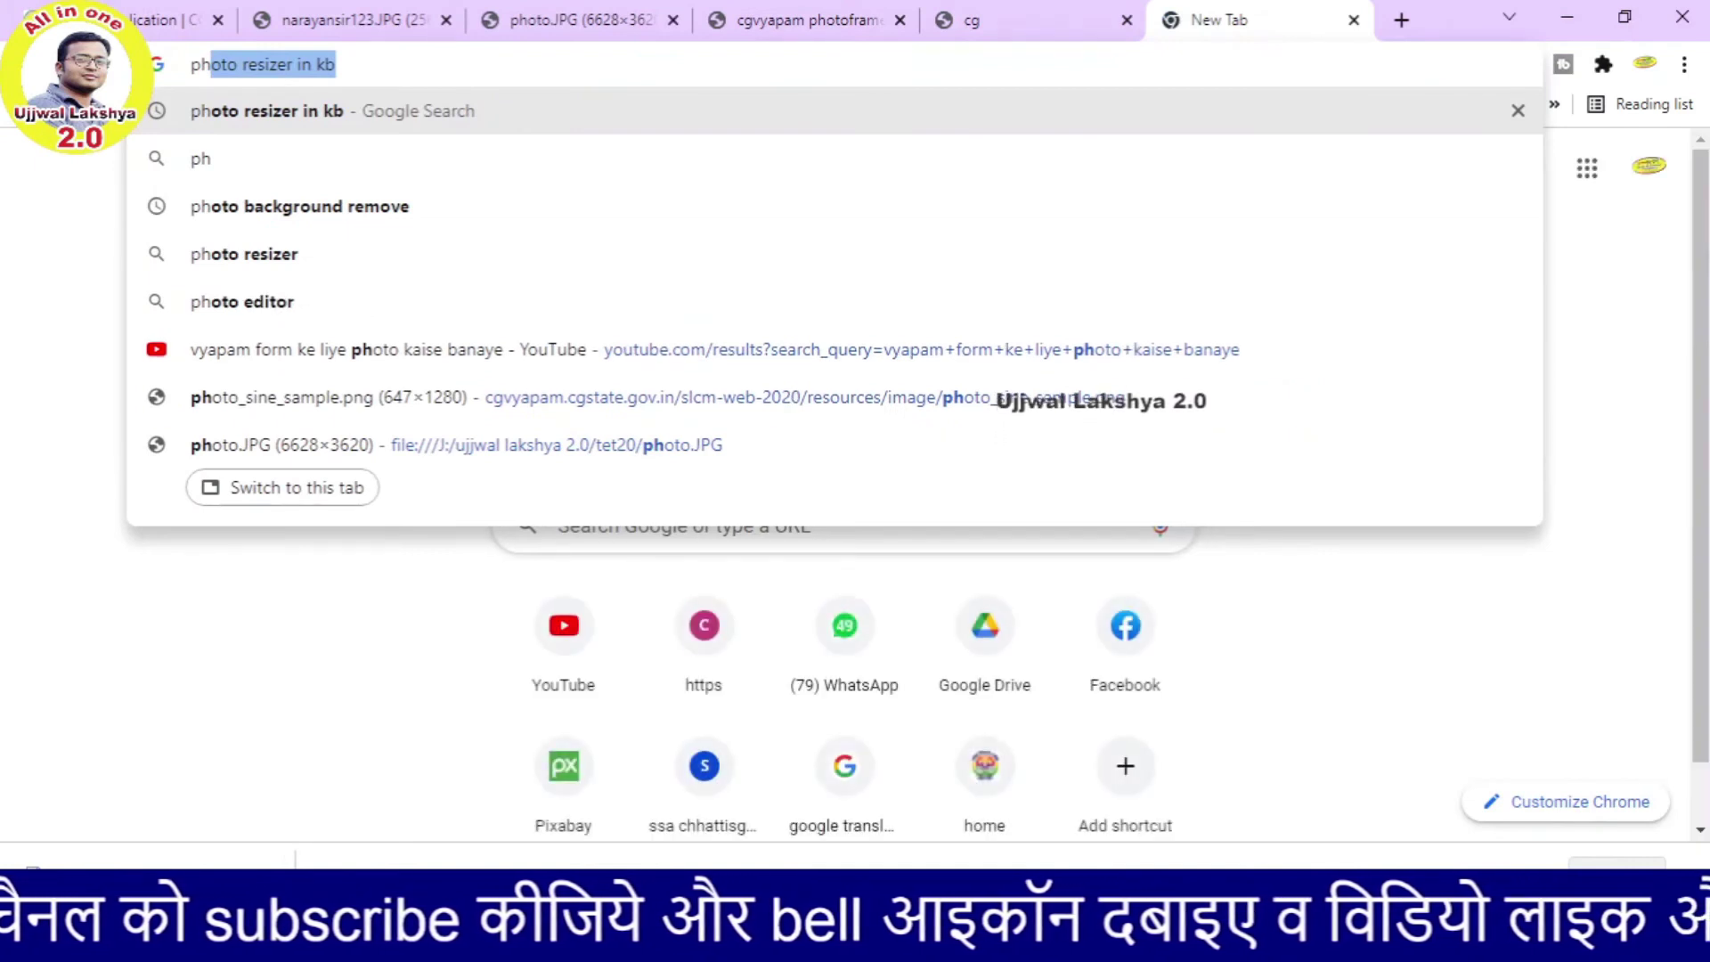
pyautogui.press('Return')
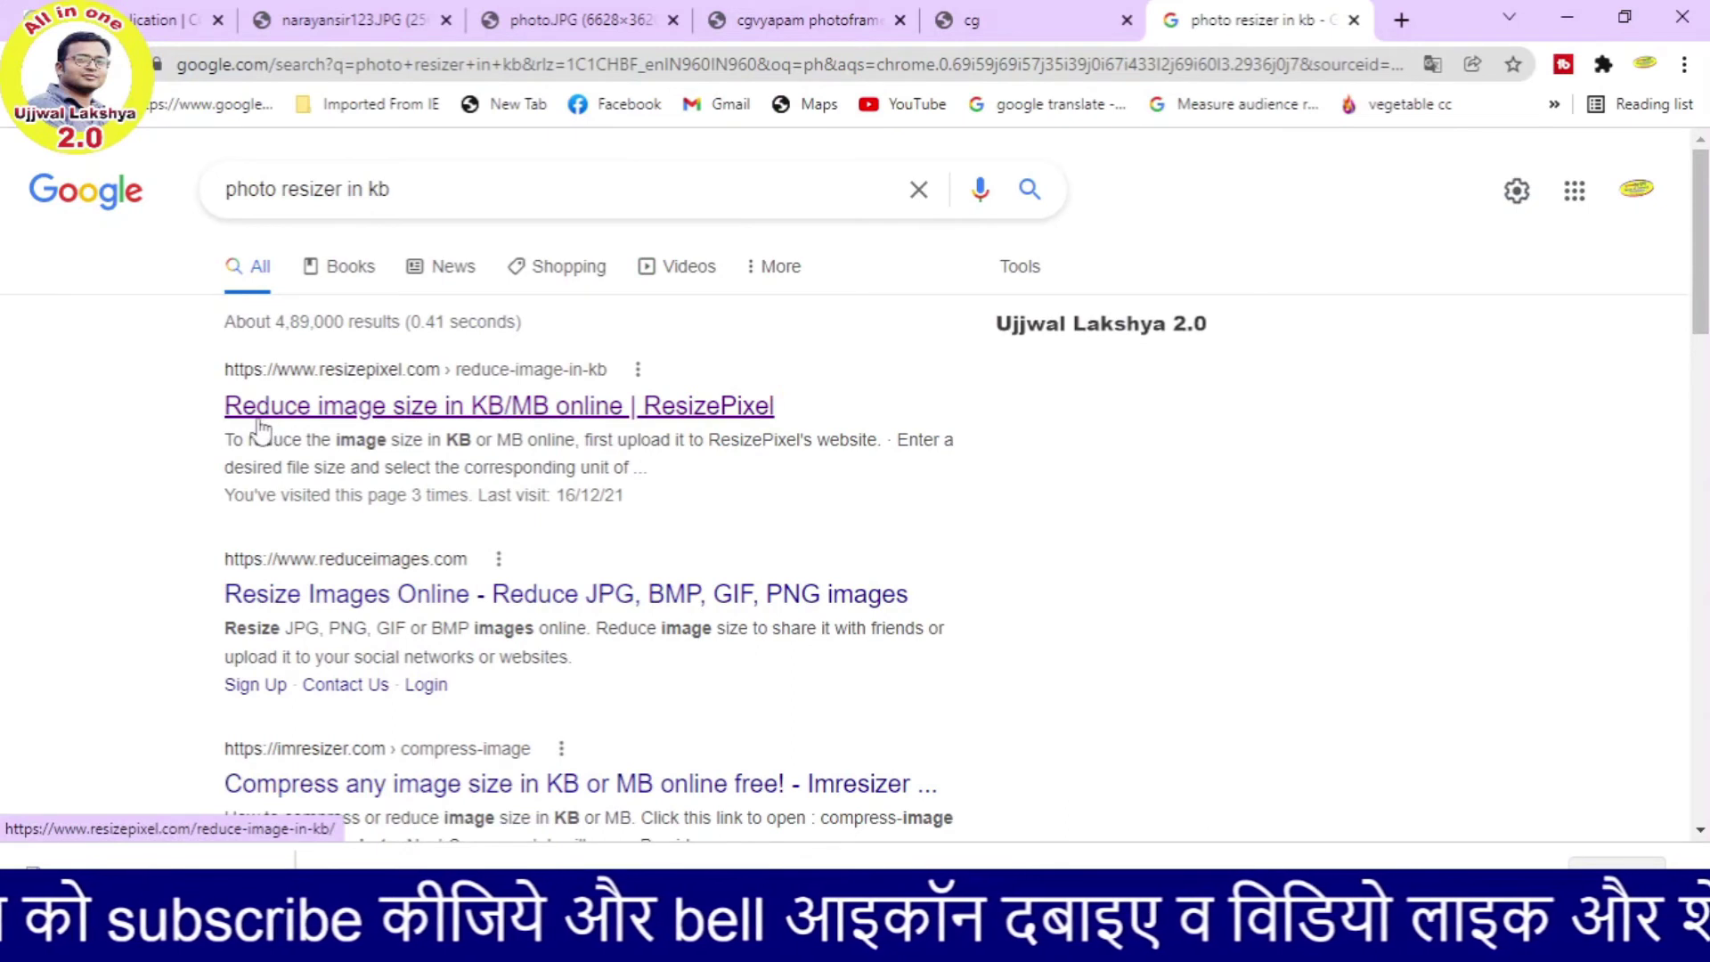
# Step: Open ResizePixel's reduce-image-size page and upload the 'main photo' scan from the computer
pyautogui.click(459, 409)
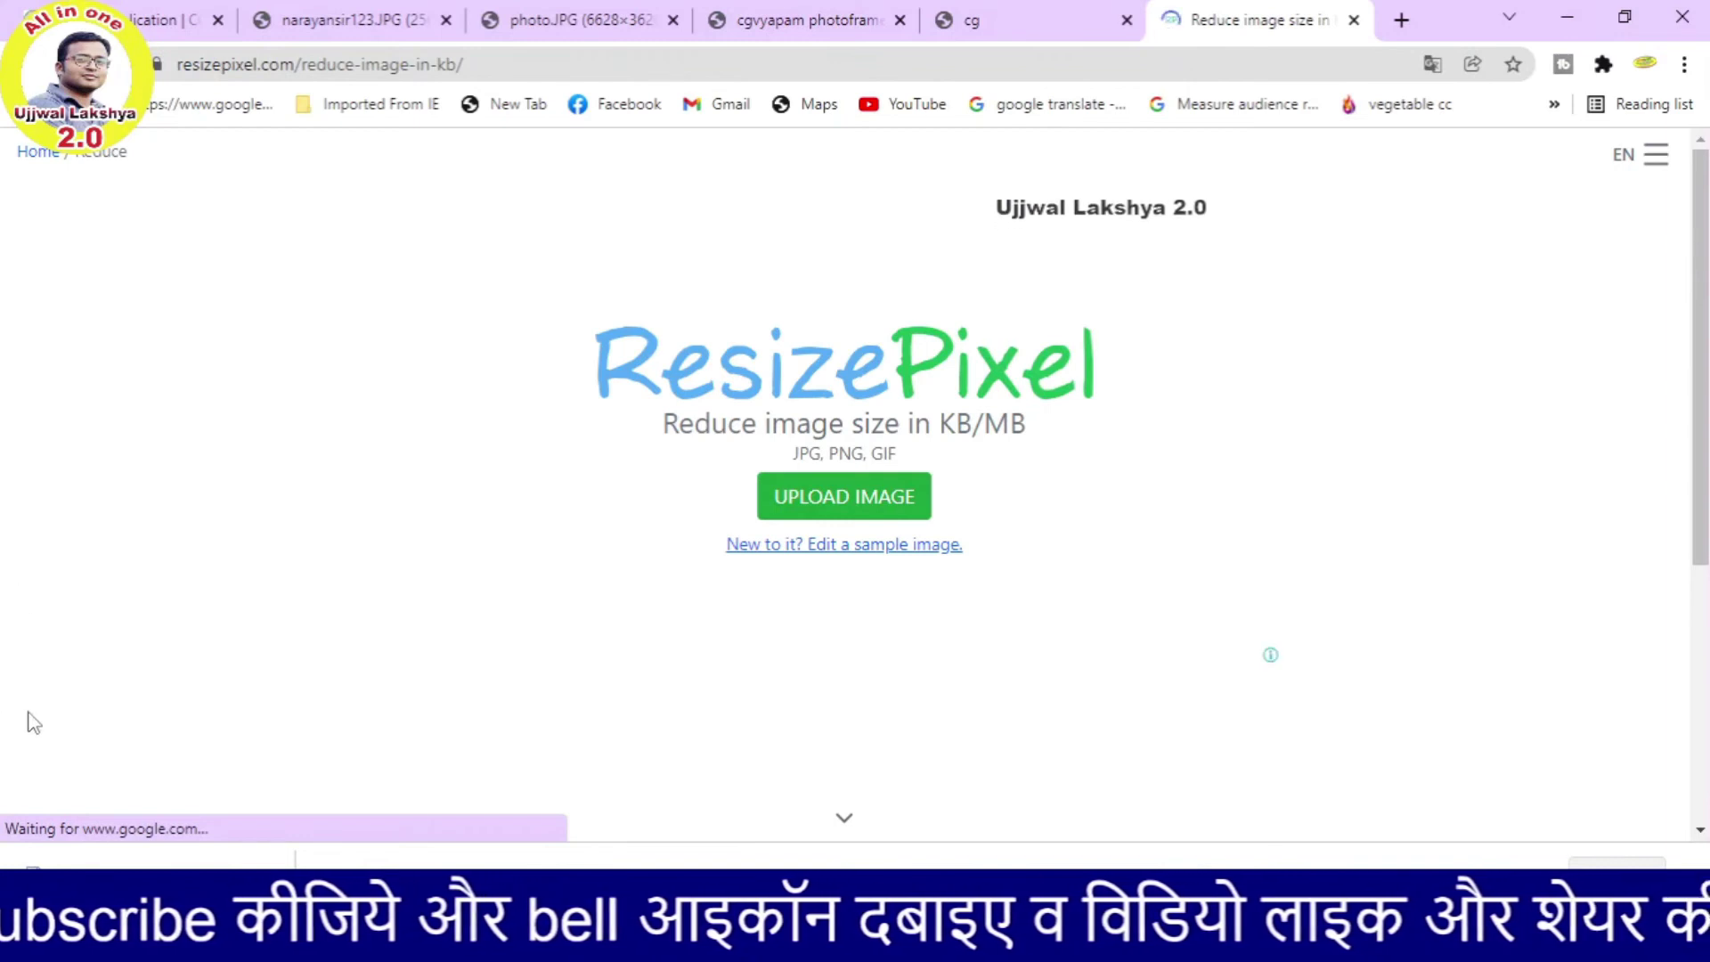
pyautogui.click(799, 510)
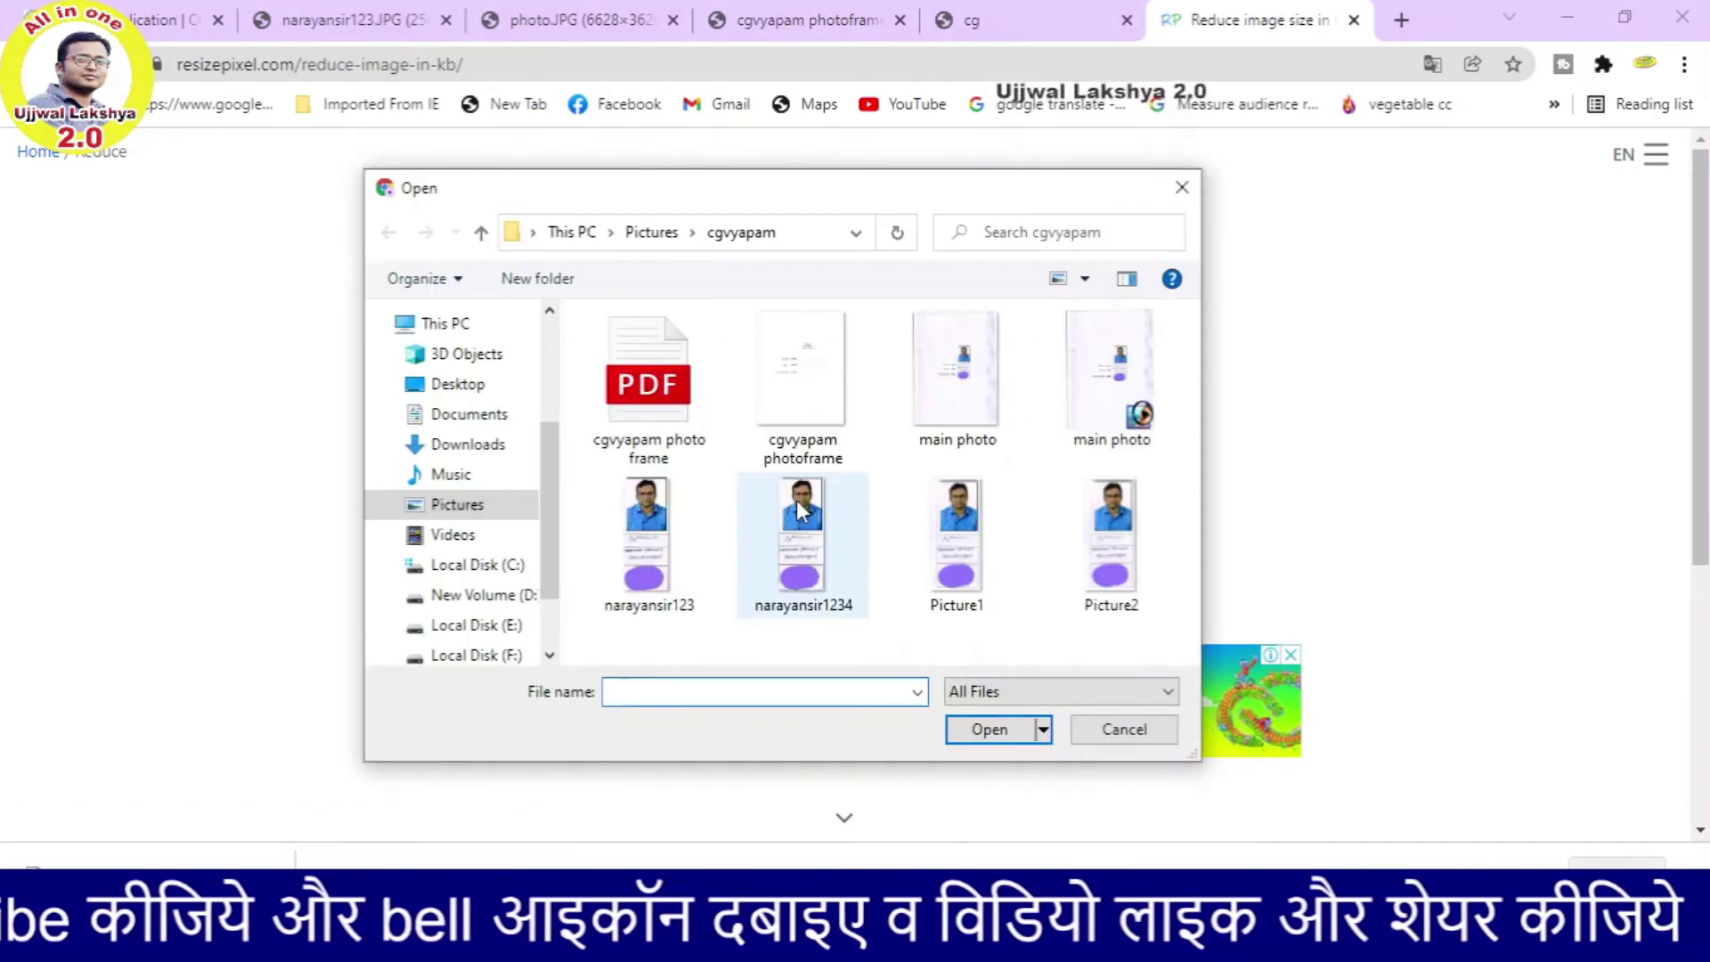
pyautogui.click(925, 390)
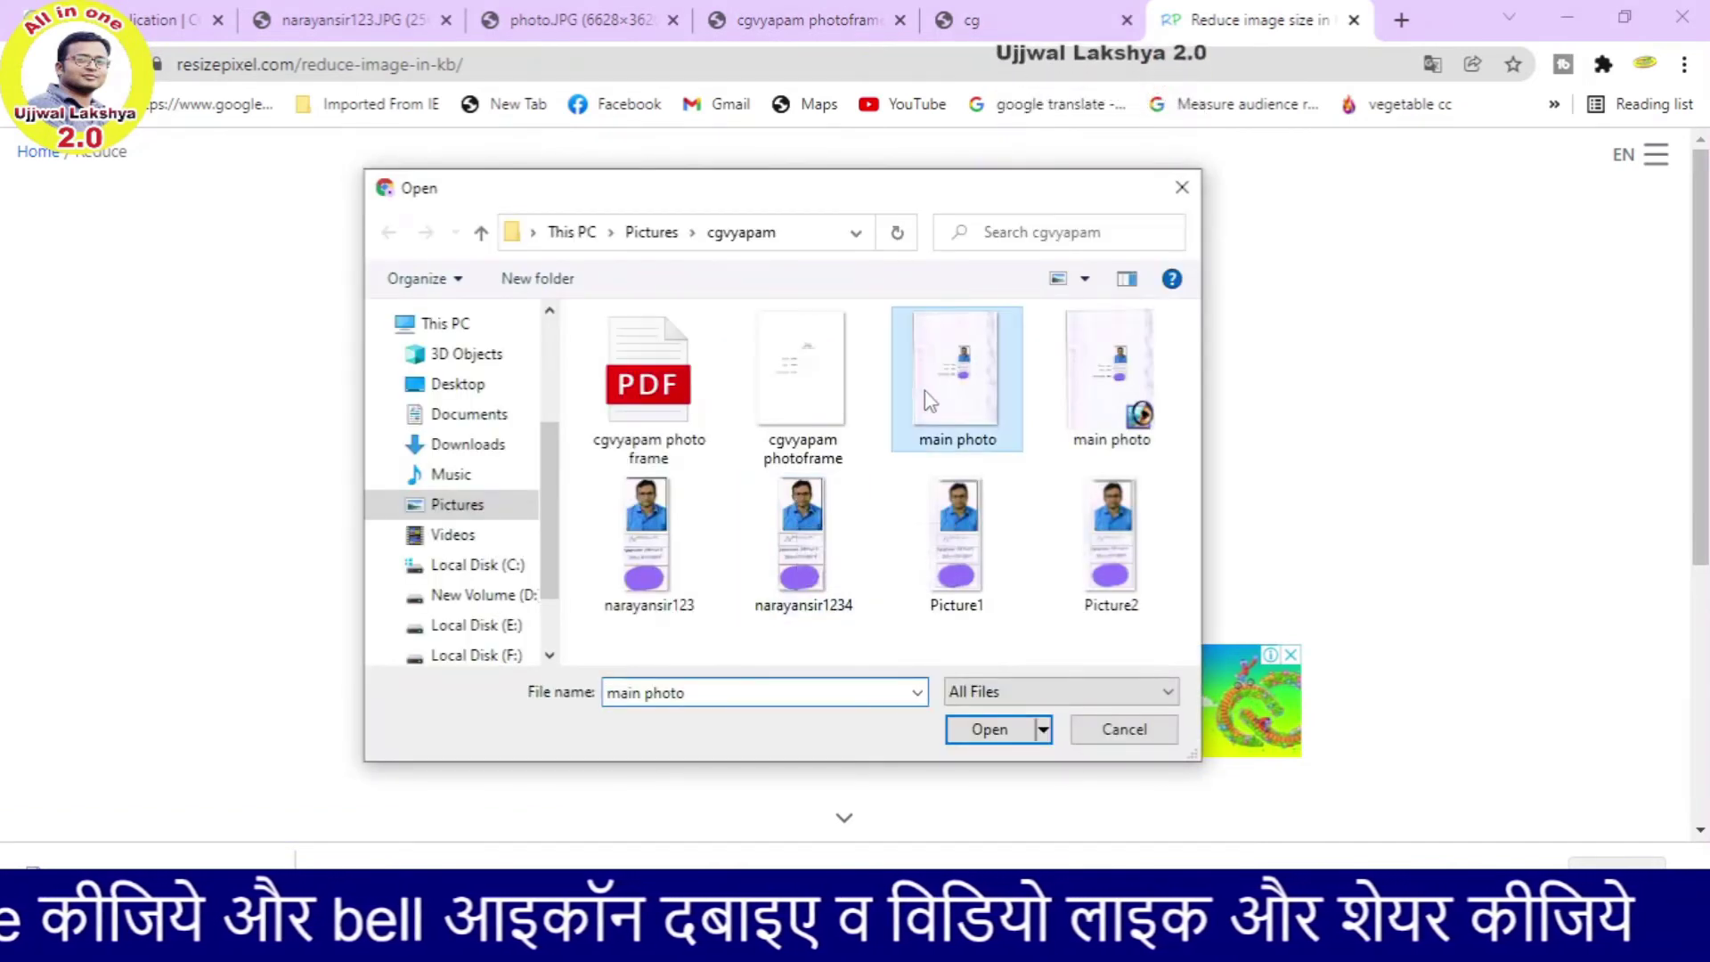
pyautogui.click(954, 732)
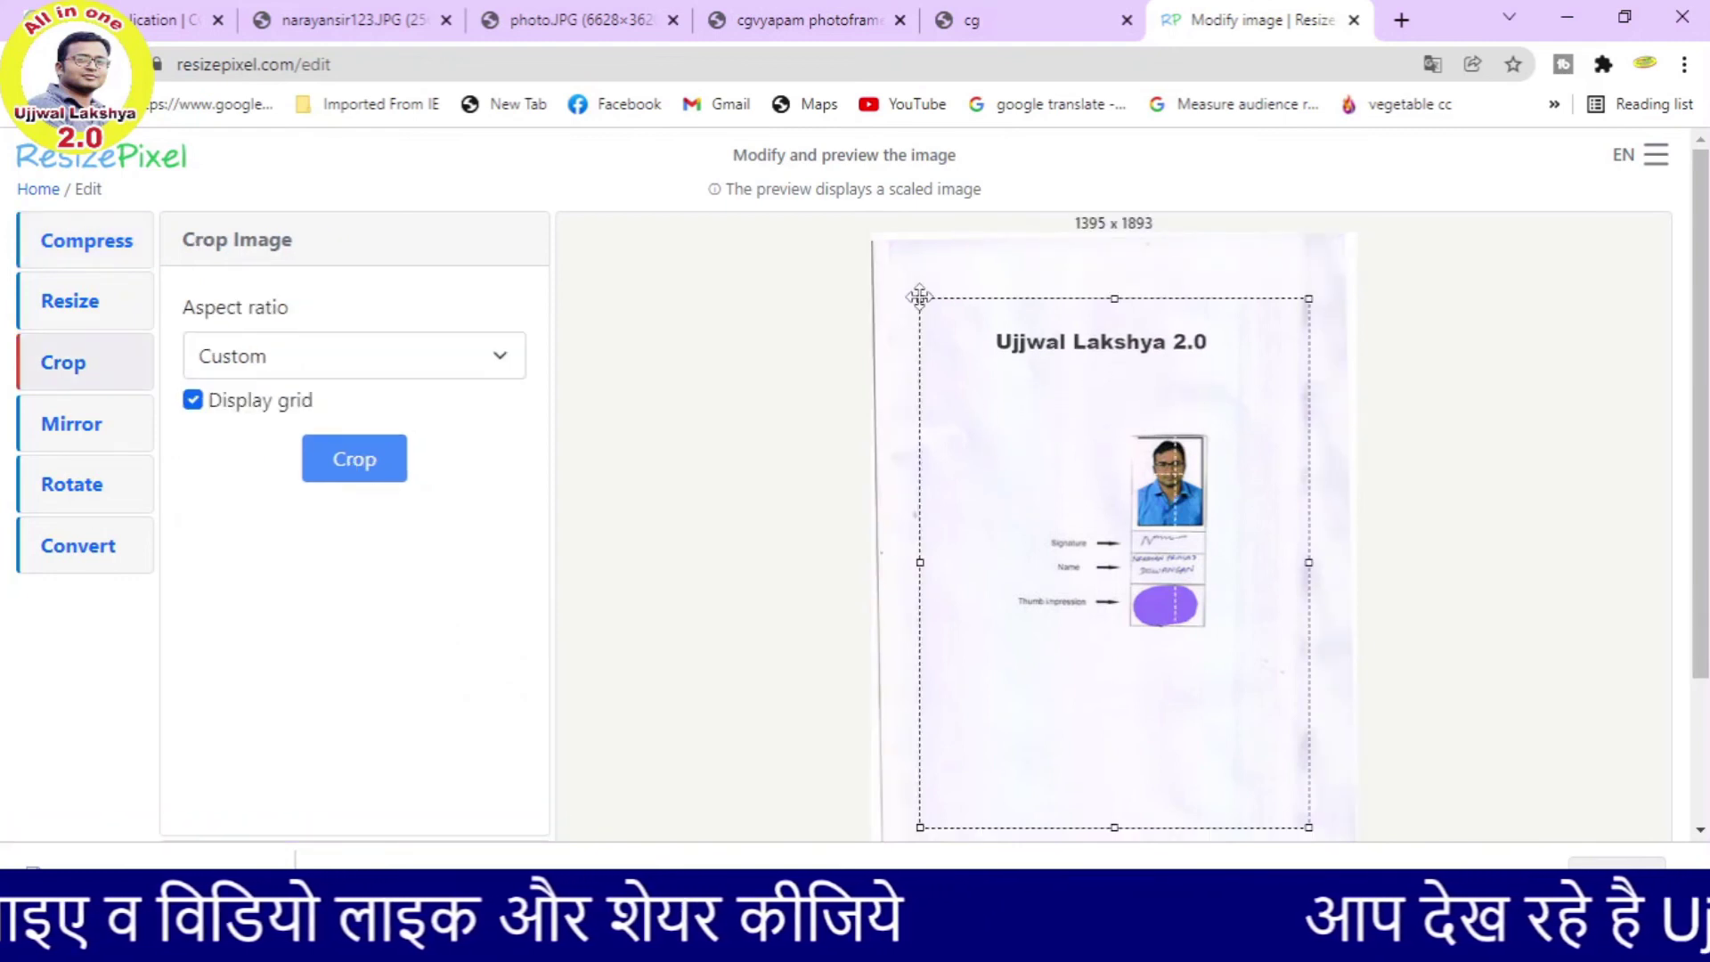
# Step: Crop the scan to the 264 × 680 photo, signature, name and thumb-impression strip
pyautogui.moveTo(923, 299); pyautogui.dragTo(1141, 440)
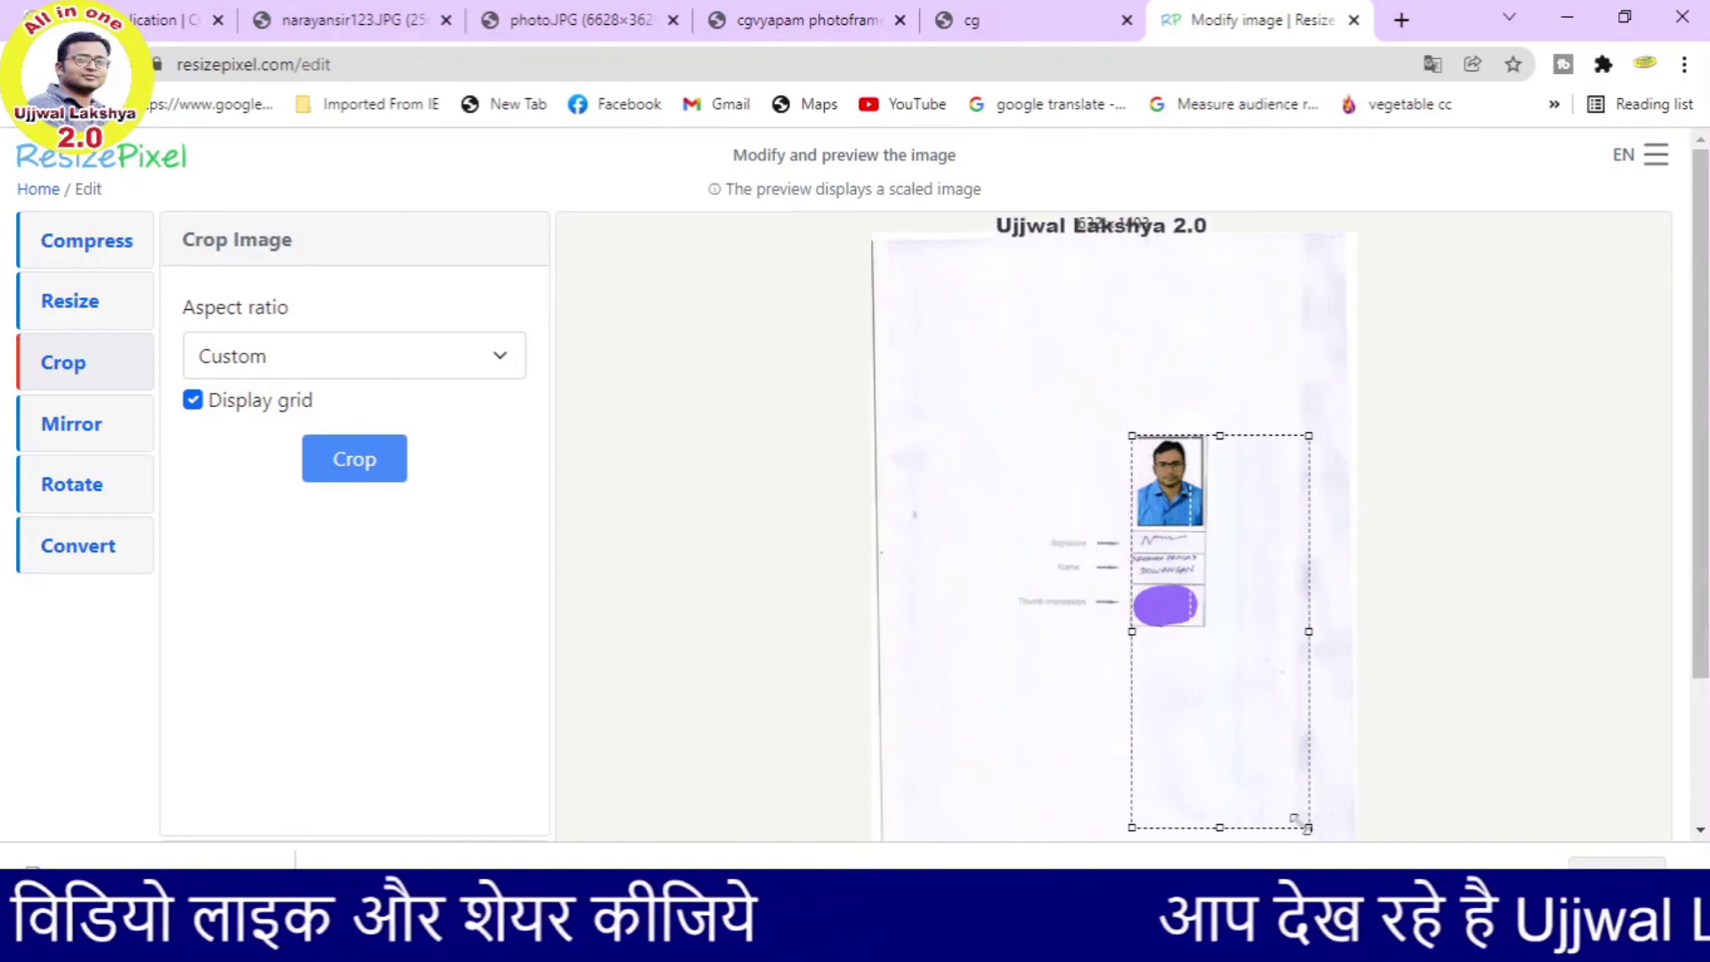
pyautogui.moveTo(1307, 825); pyautogui.dragTo(1206, 625)
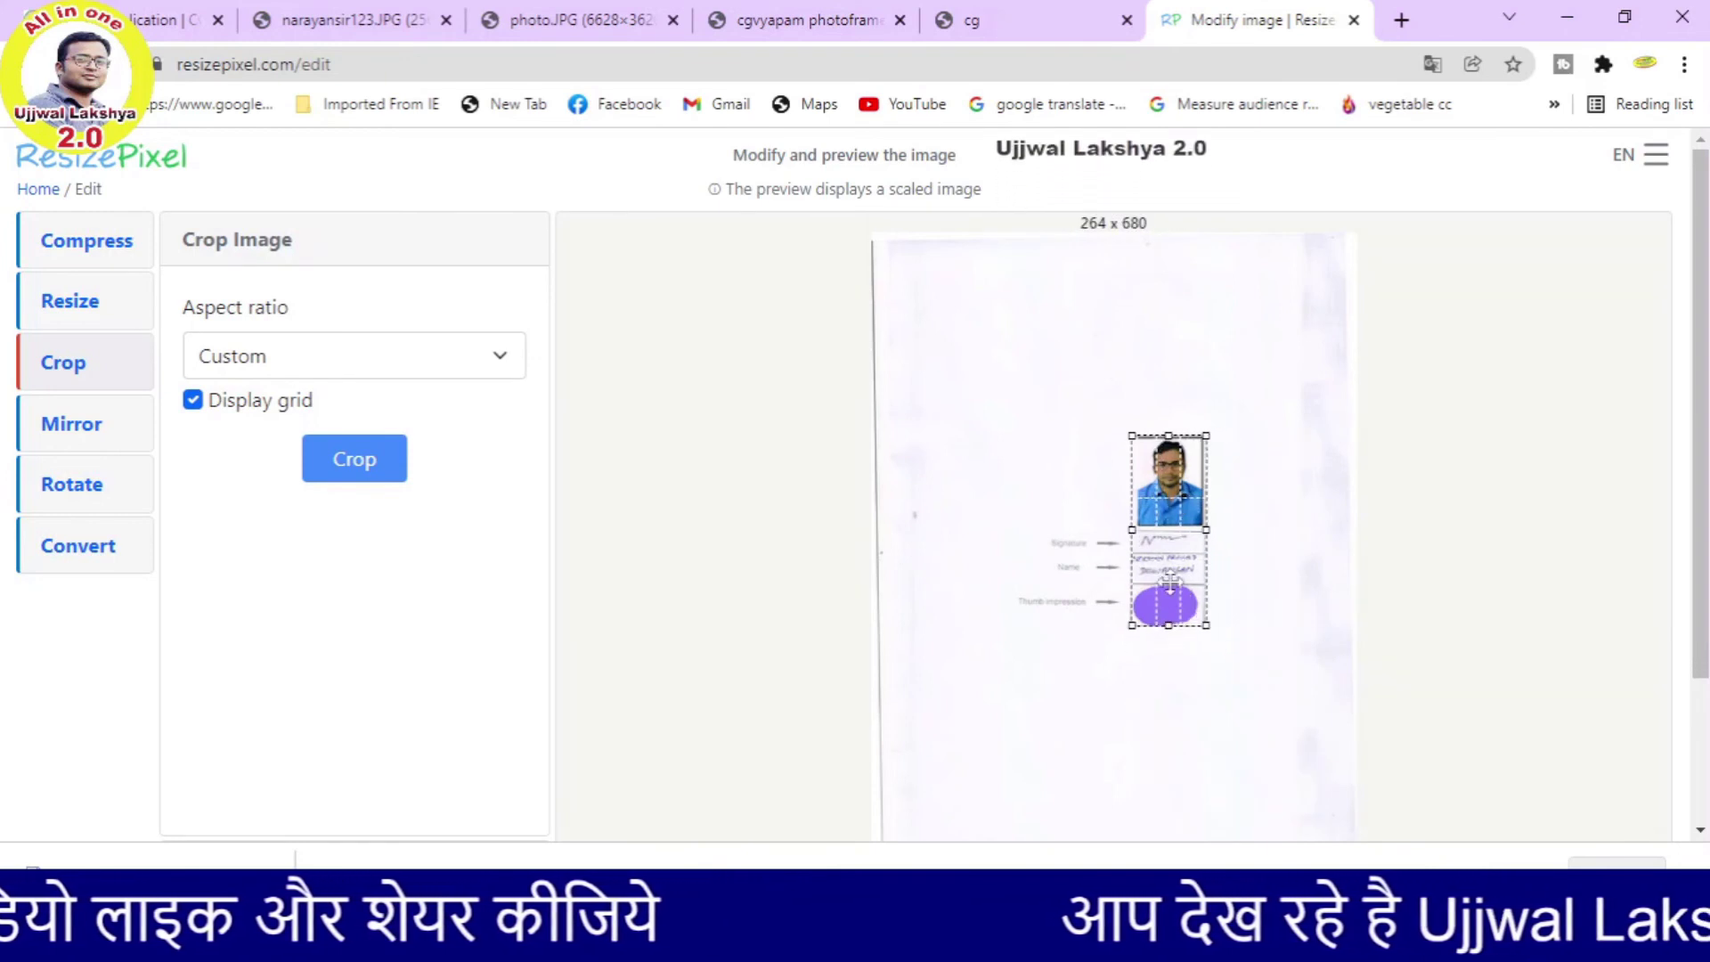
pyautogui.click(370, 470)
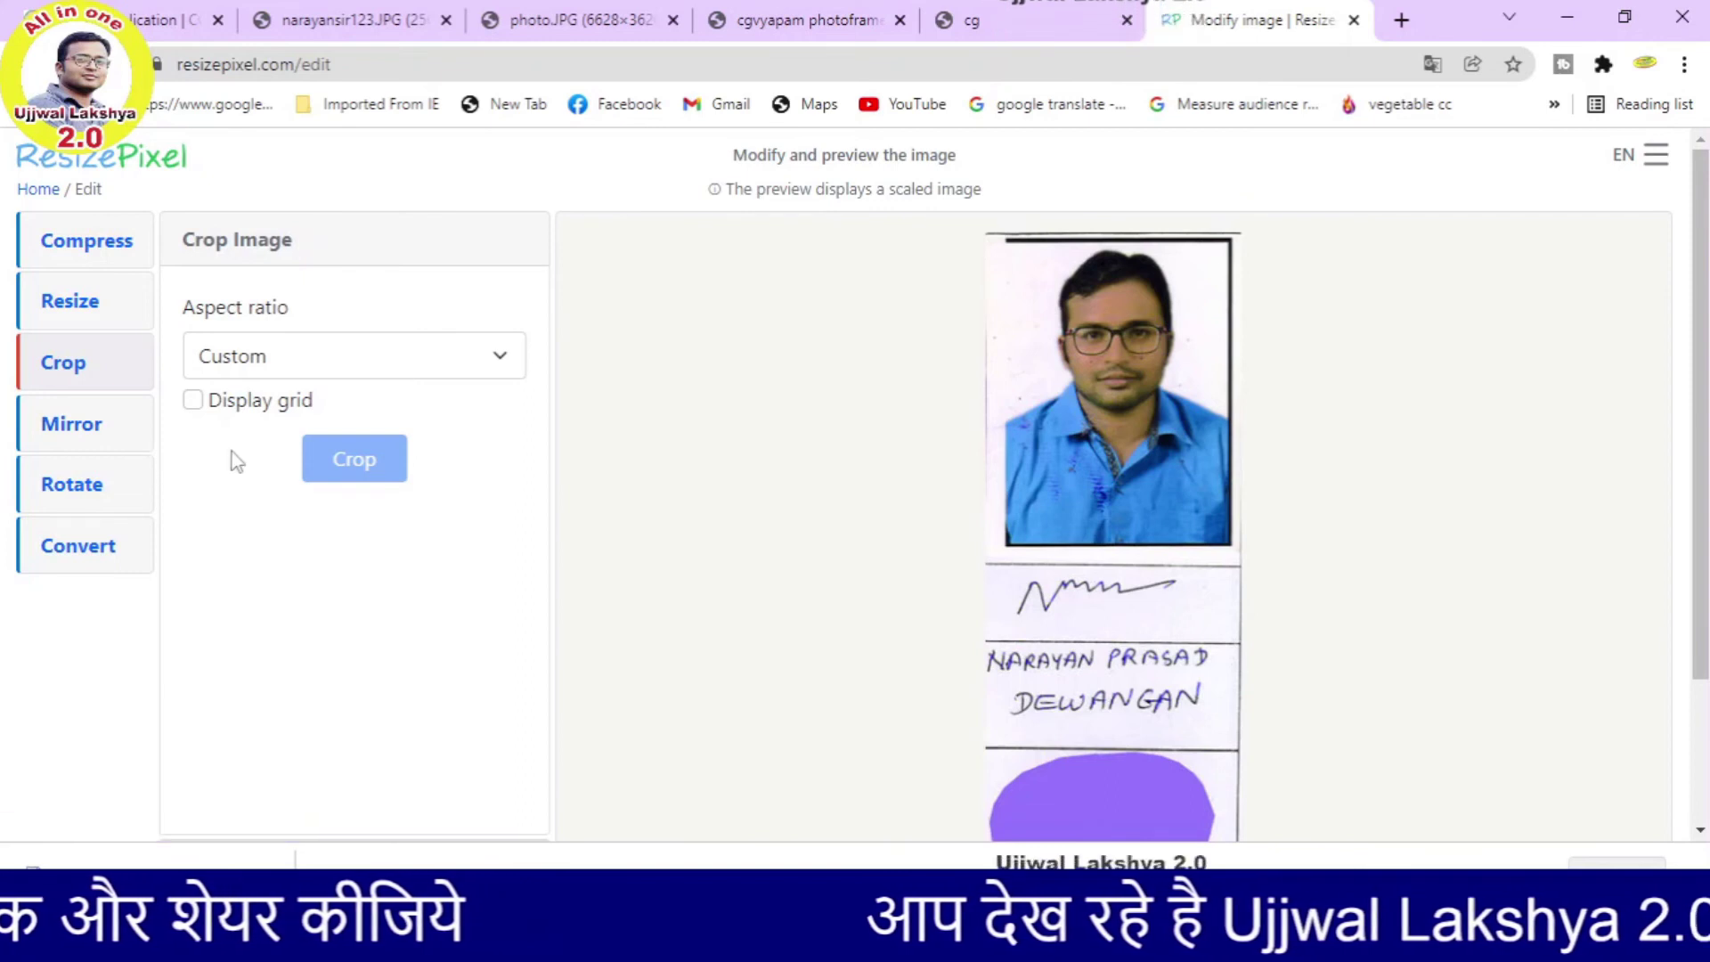
# Step: Compress the cropped strip with a 46 KB target, bringing it from 207.67 KB to 43.64 KB
pyautogui.click(46, 260)
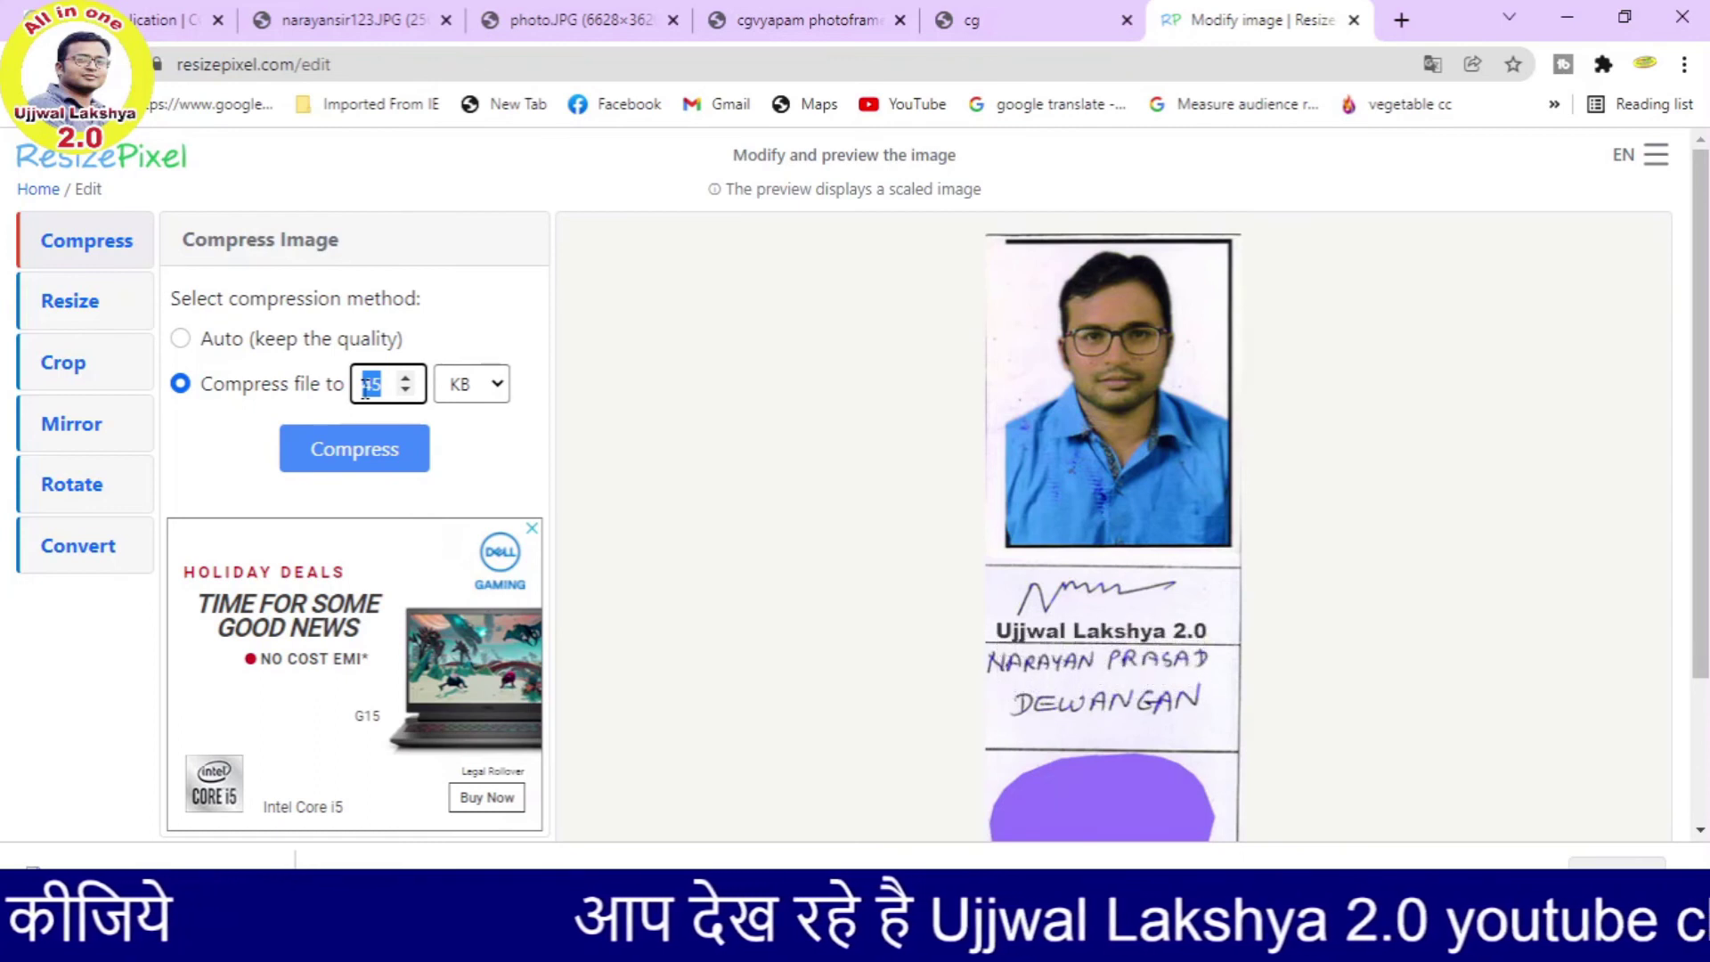
pyautogui.write('46')
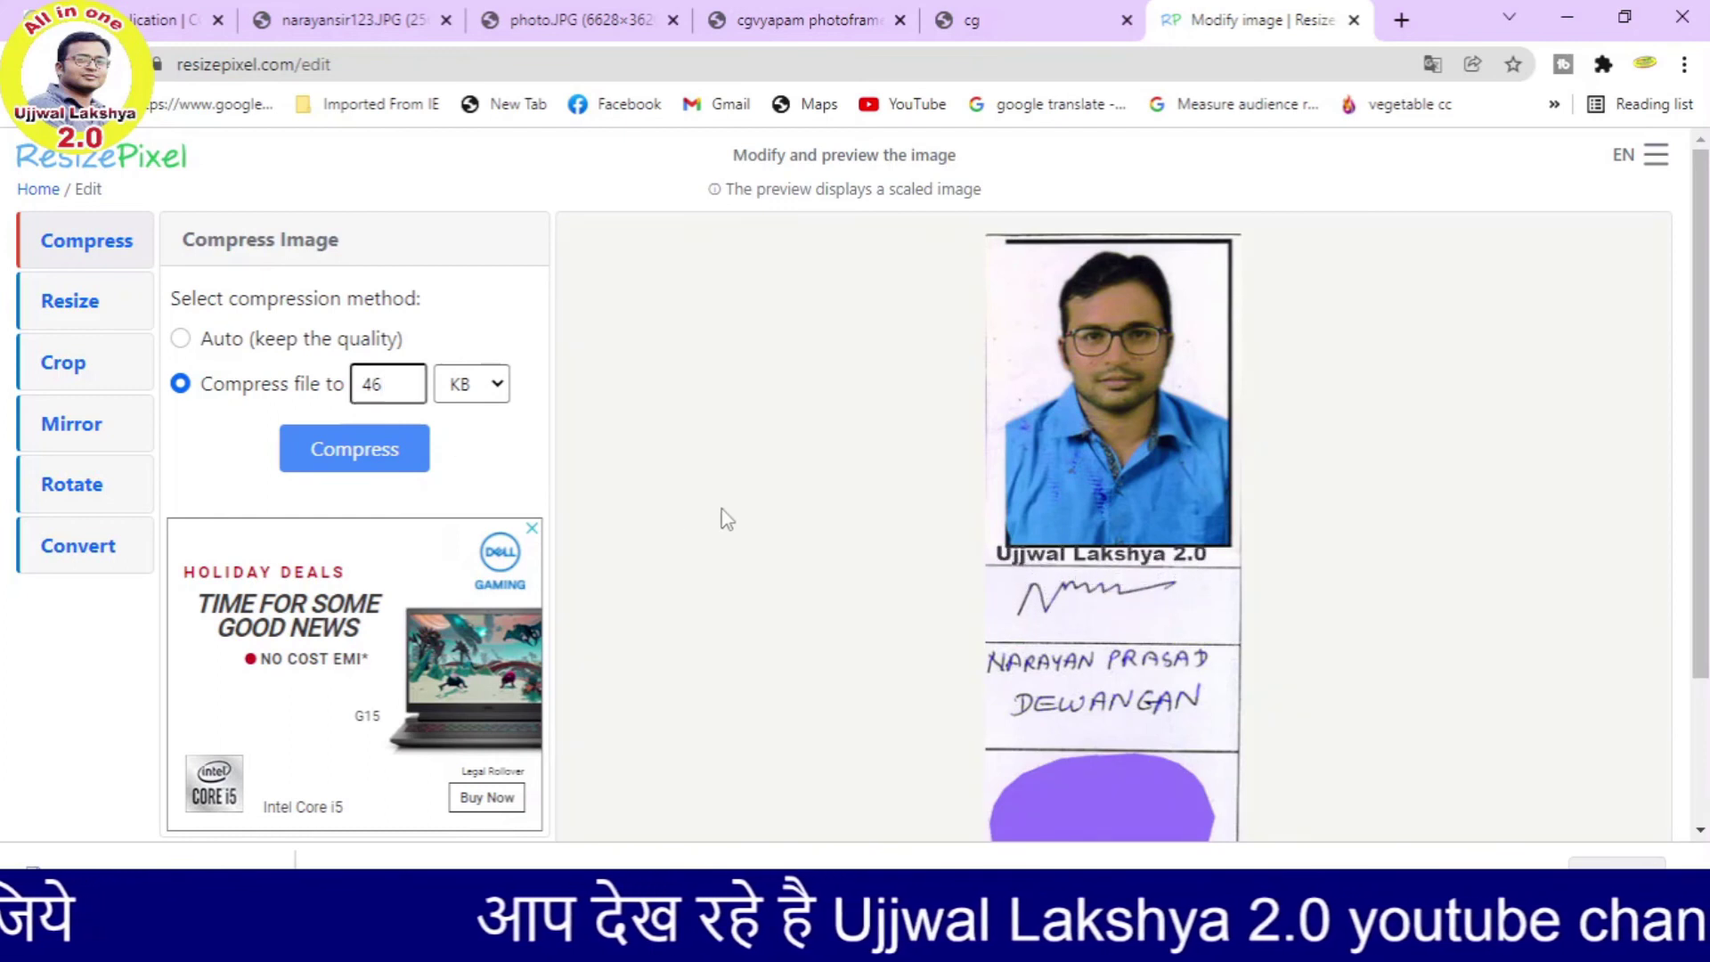
pyautogui.click(328, 460)
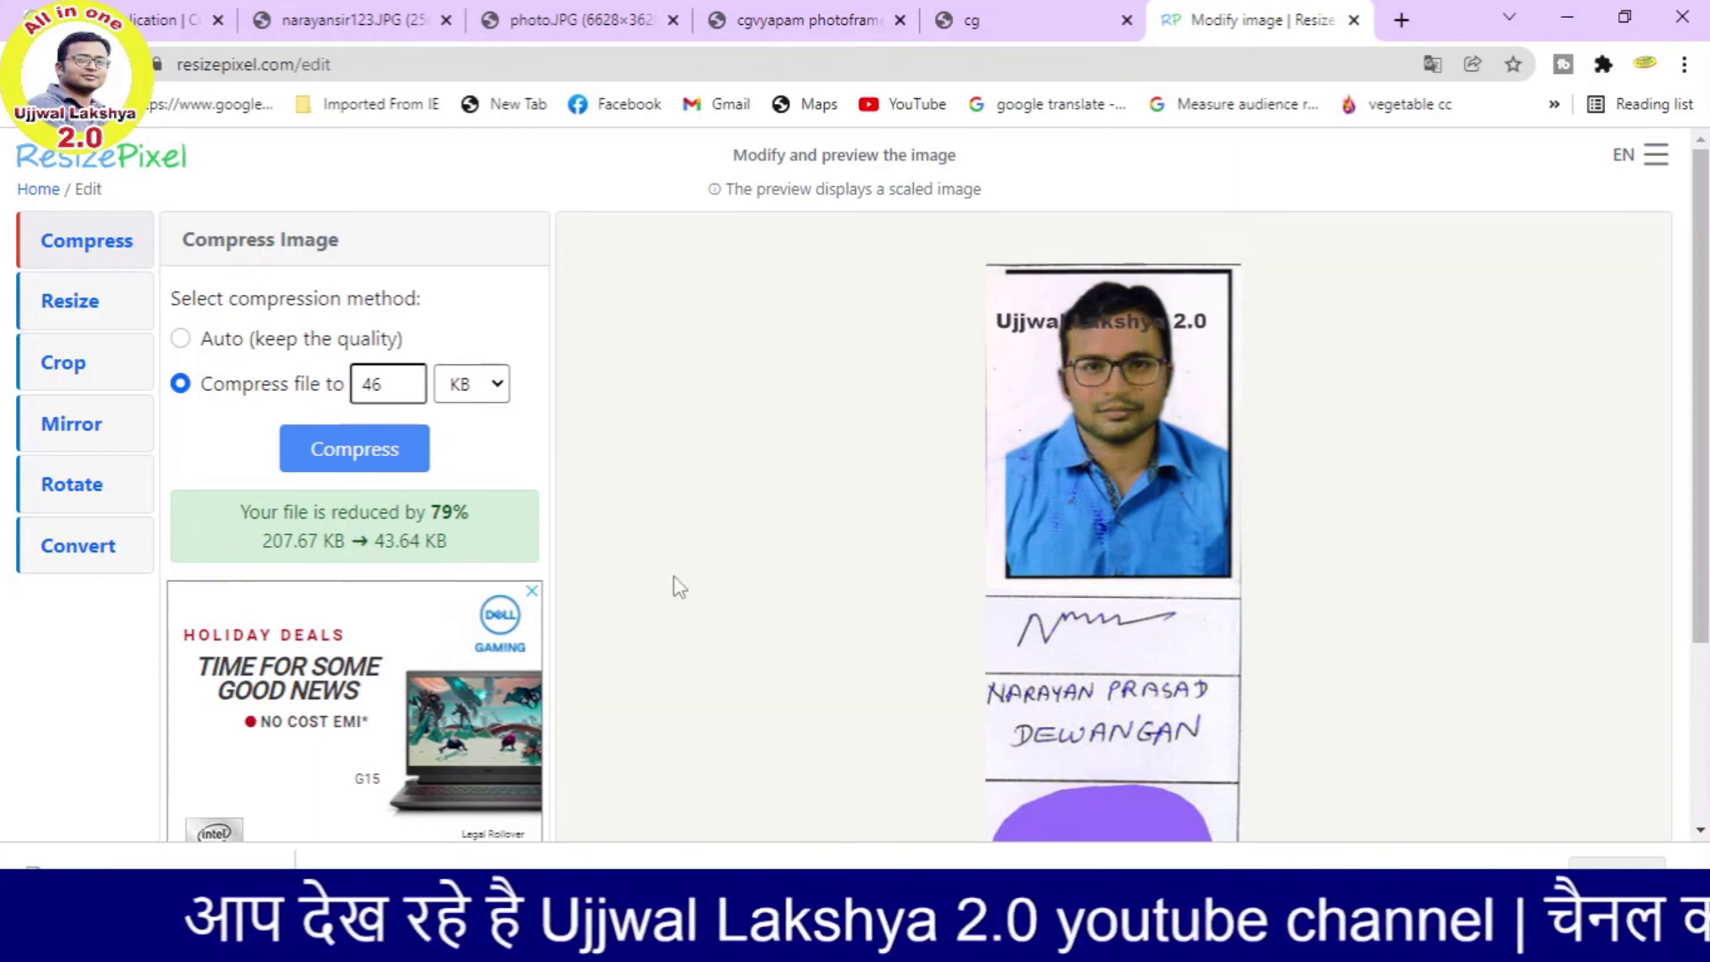
pyautogui.scroll(-3, 1674, 579)
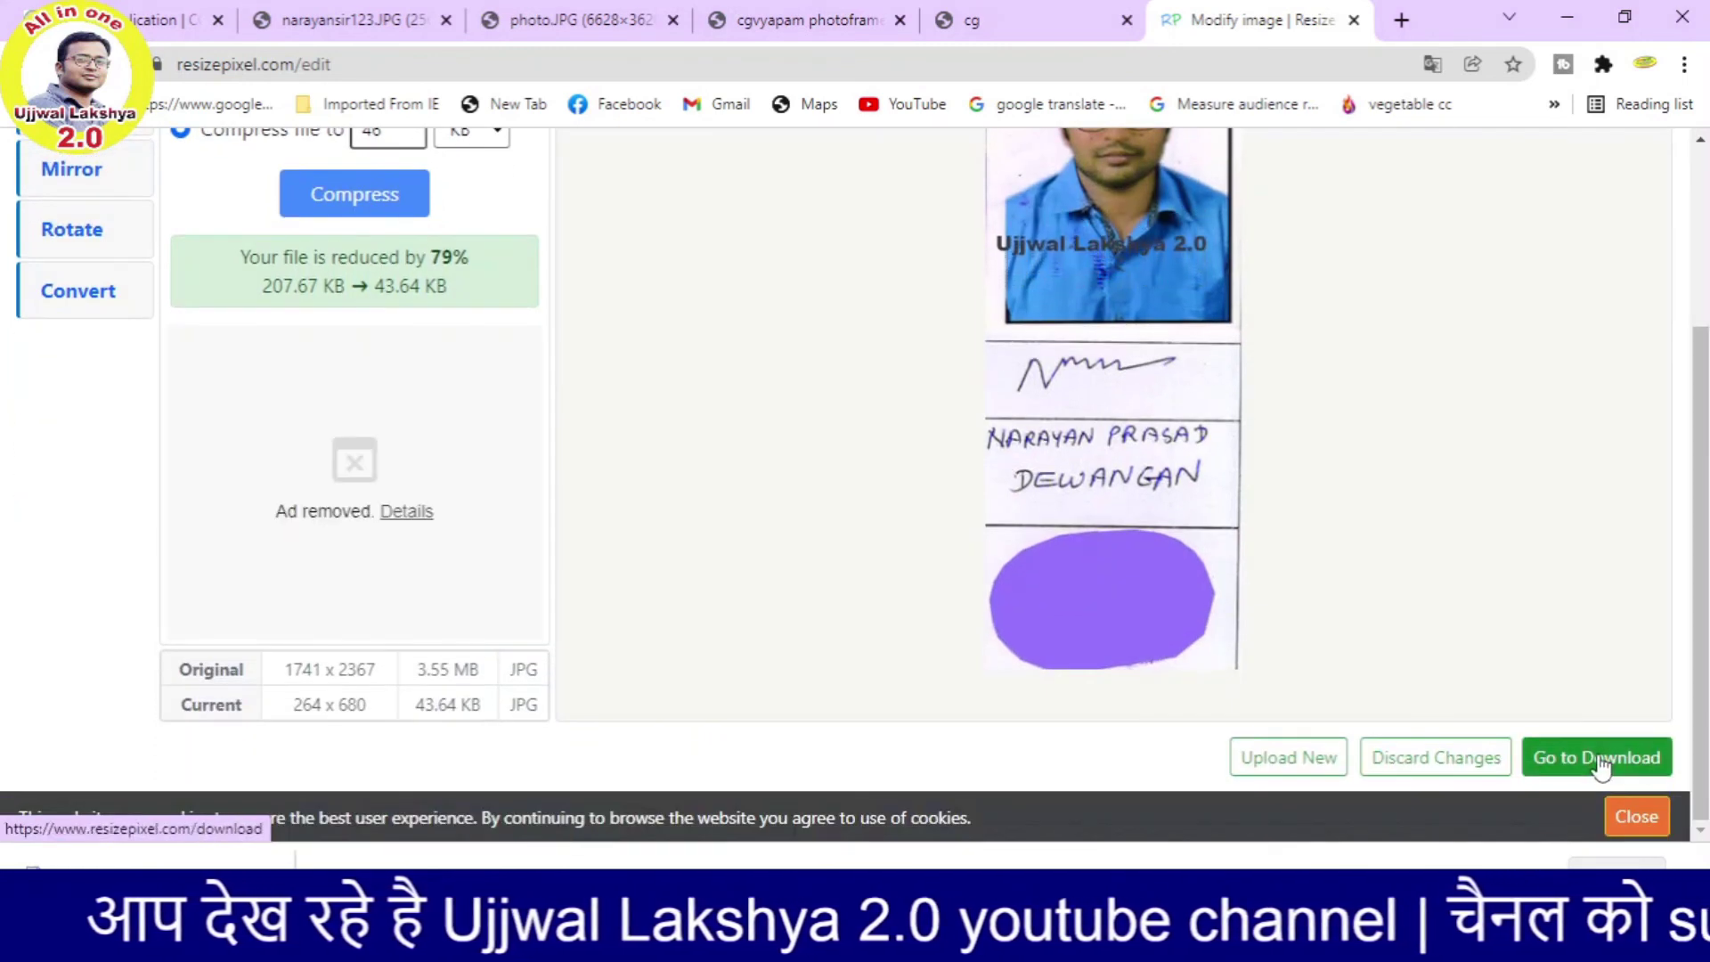
# Step: Download the compressed 43.64 KB strip image and bring up the finished download's options
pyautogui.click(1599, 759)
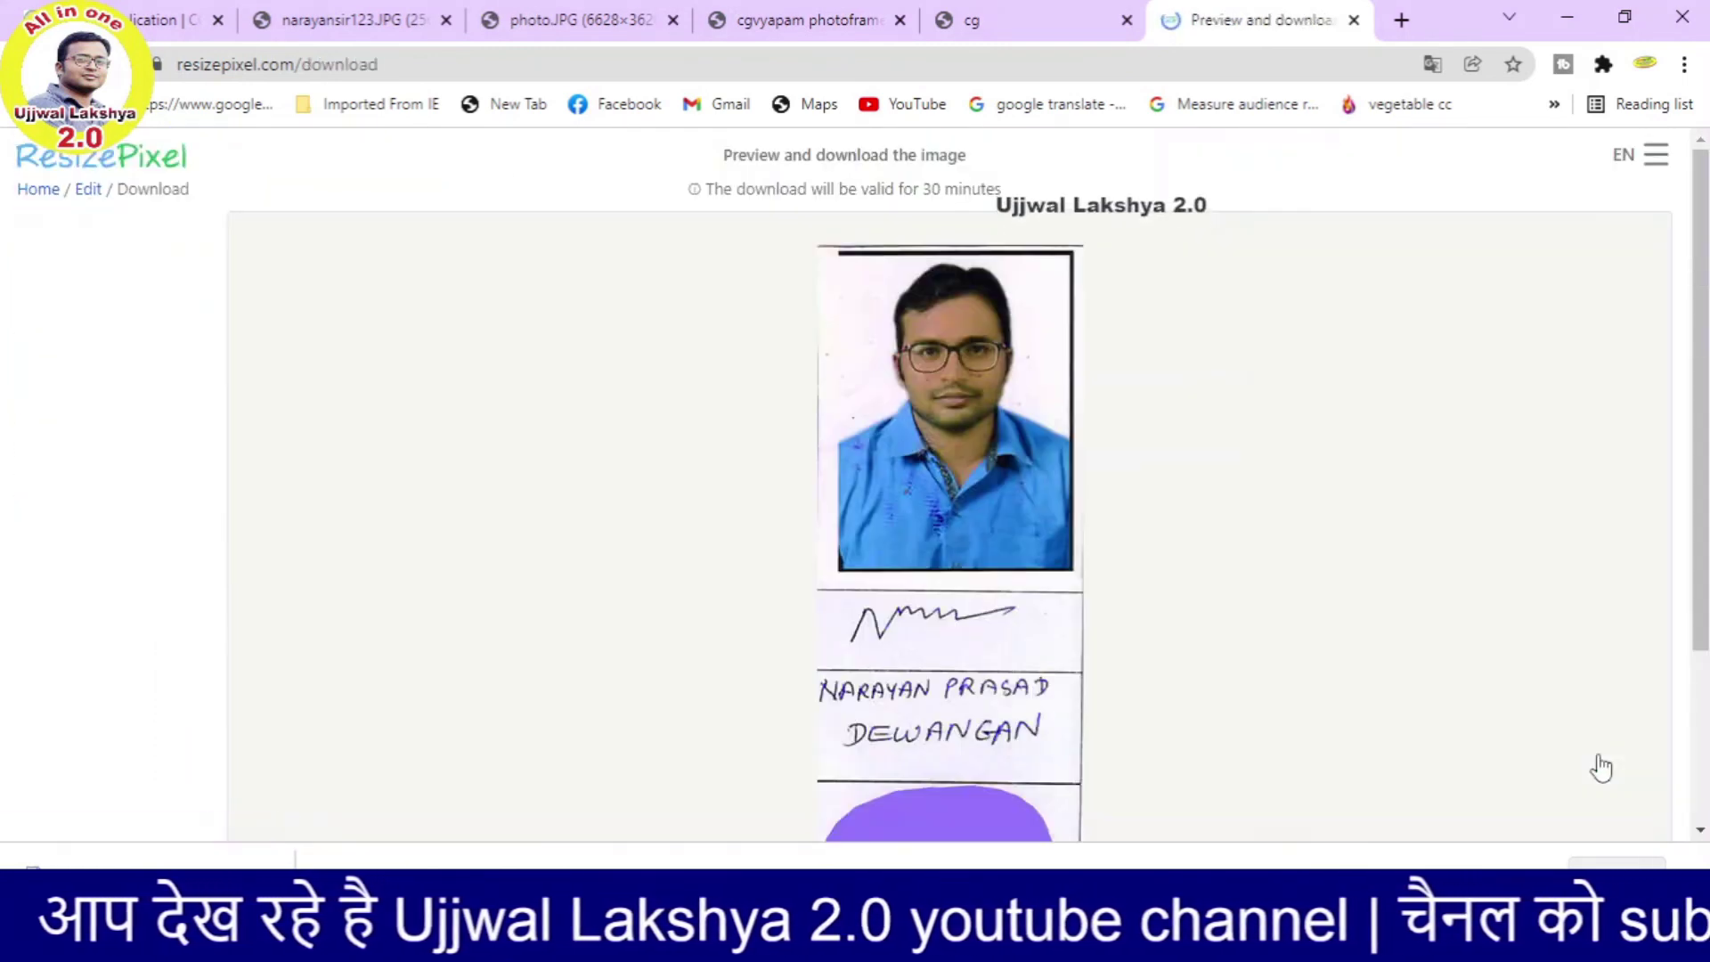
pyautogui.scroll(-3, 1647, 489)
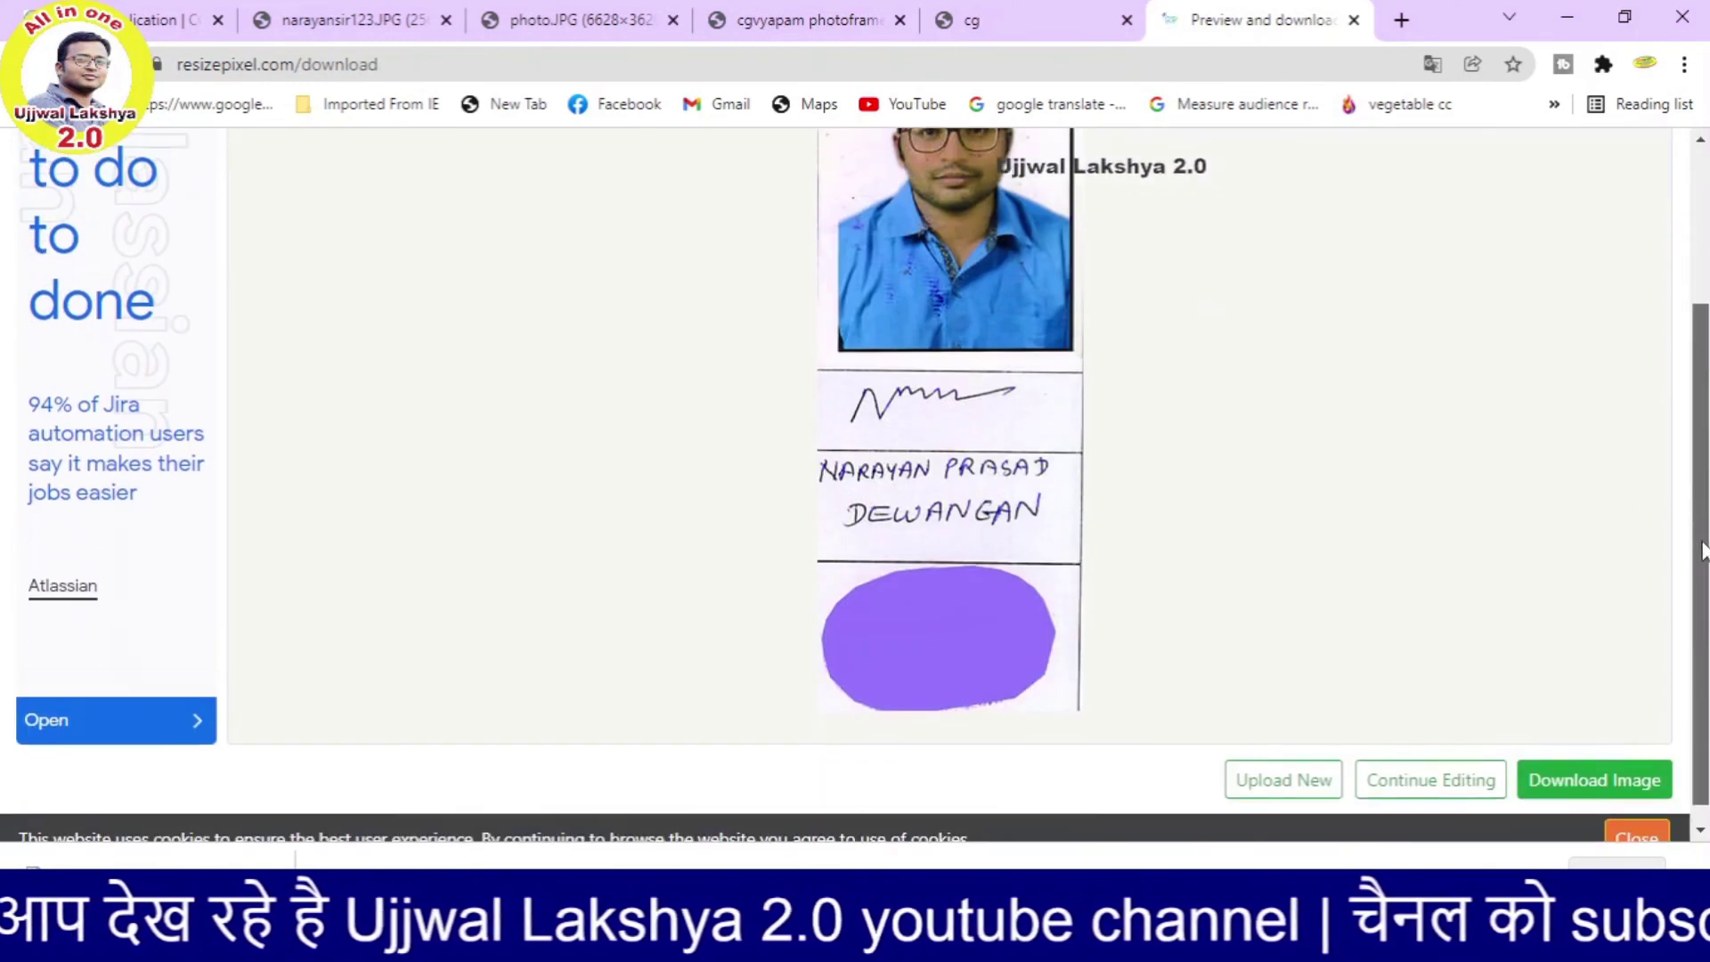
pyautogui.click(1558, 771)
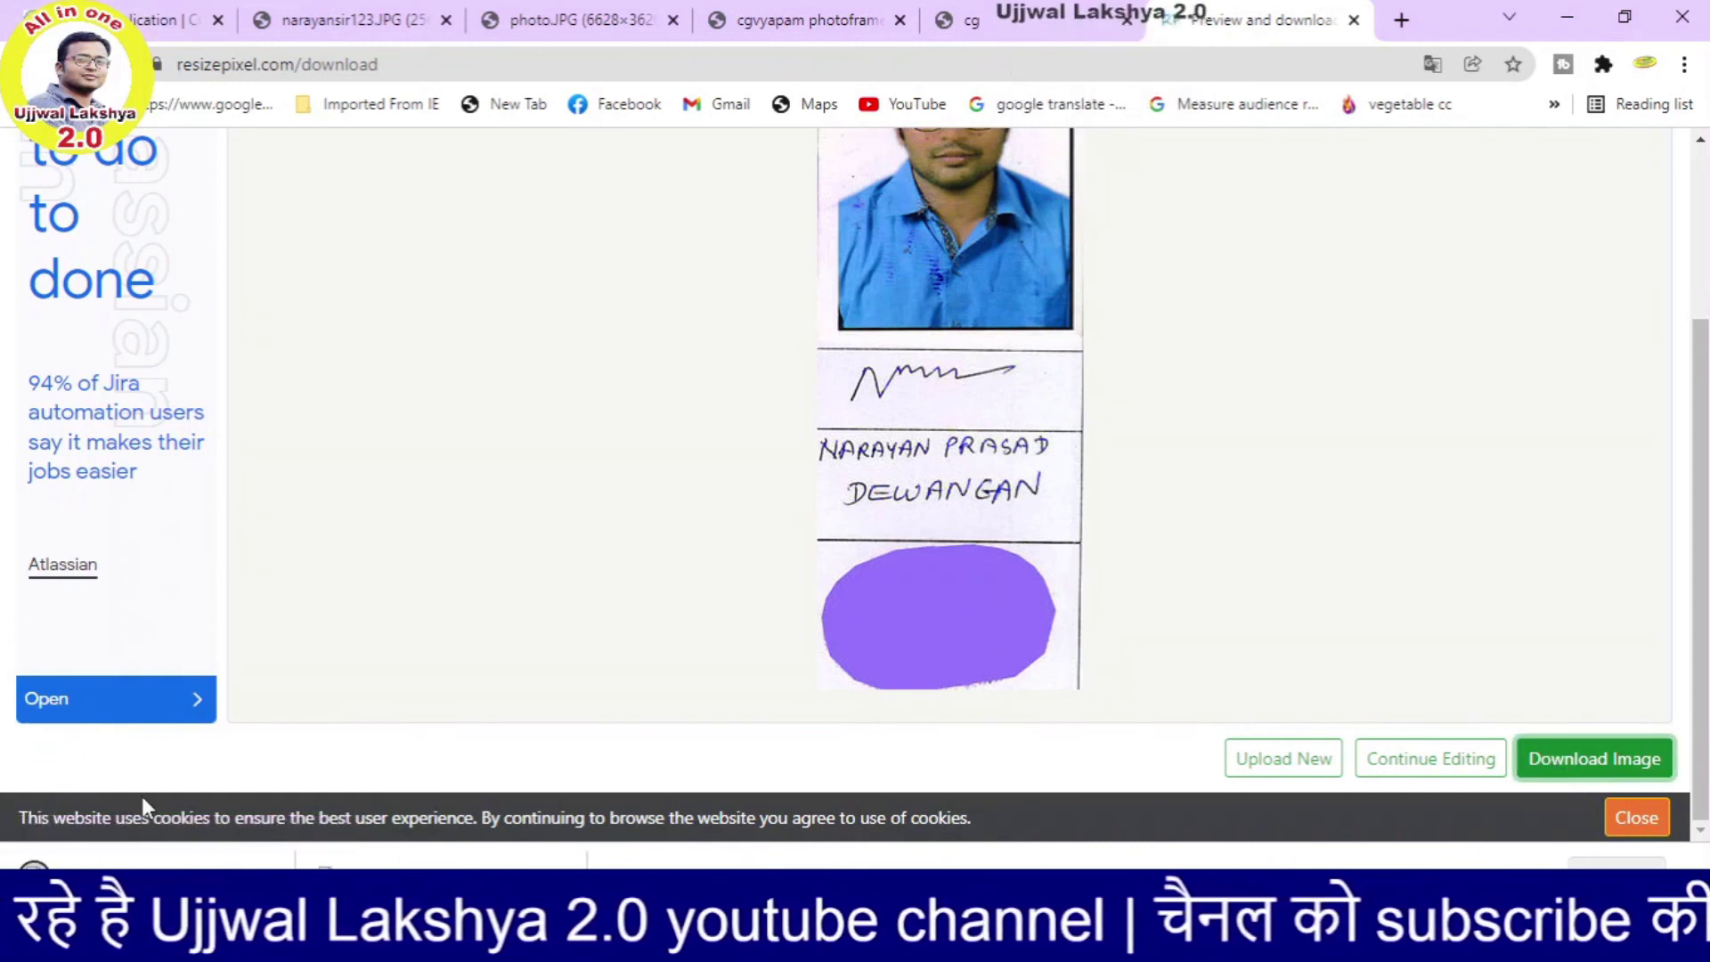
pyautogui.rightClick(242, 862)
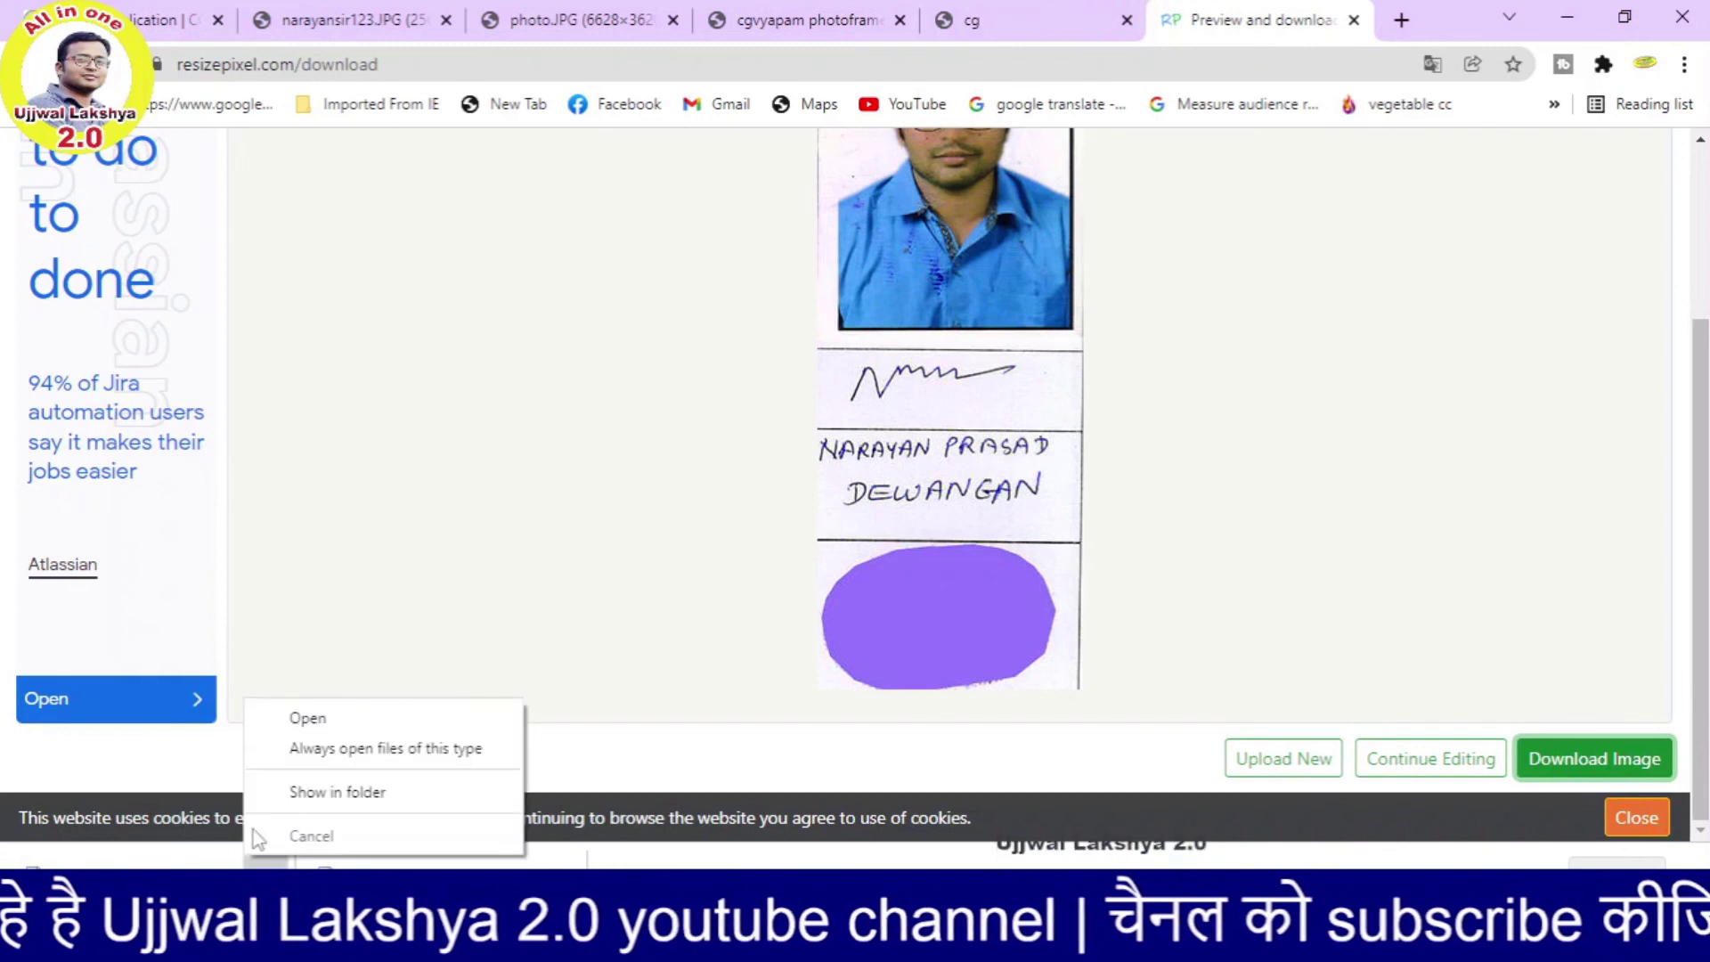
# Step: Show the downloaded 'main photo' JPG (264 × 680, 43.6 KB) in the Downloads folder and open it
pyautogui.click(305, 791)
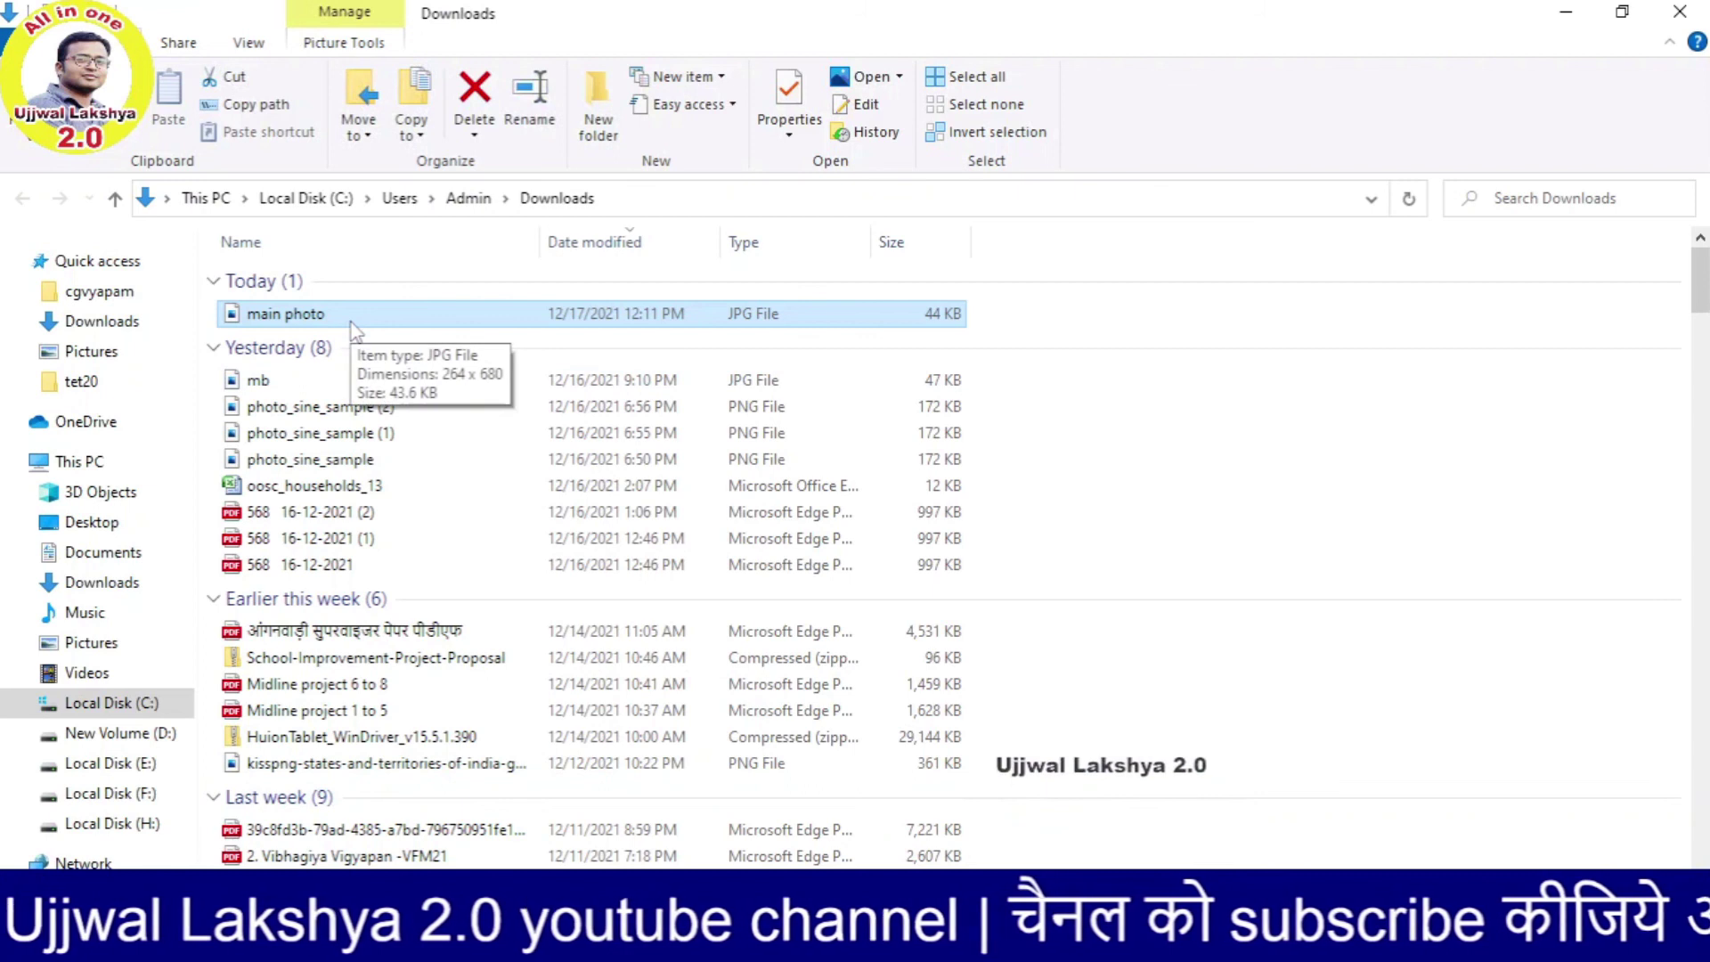
pyautogui.moveTo(286, 314)
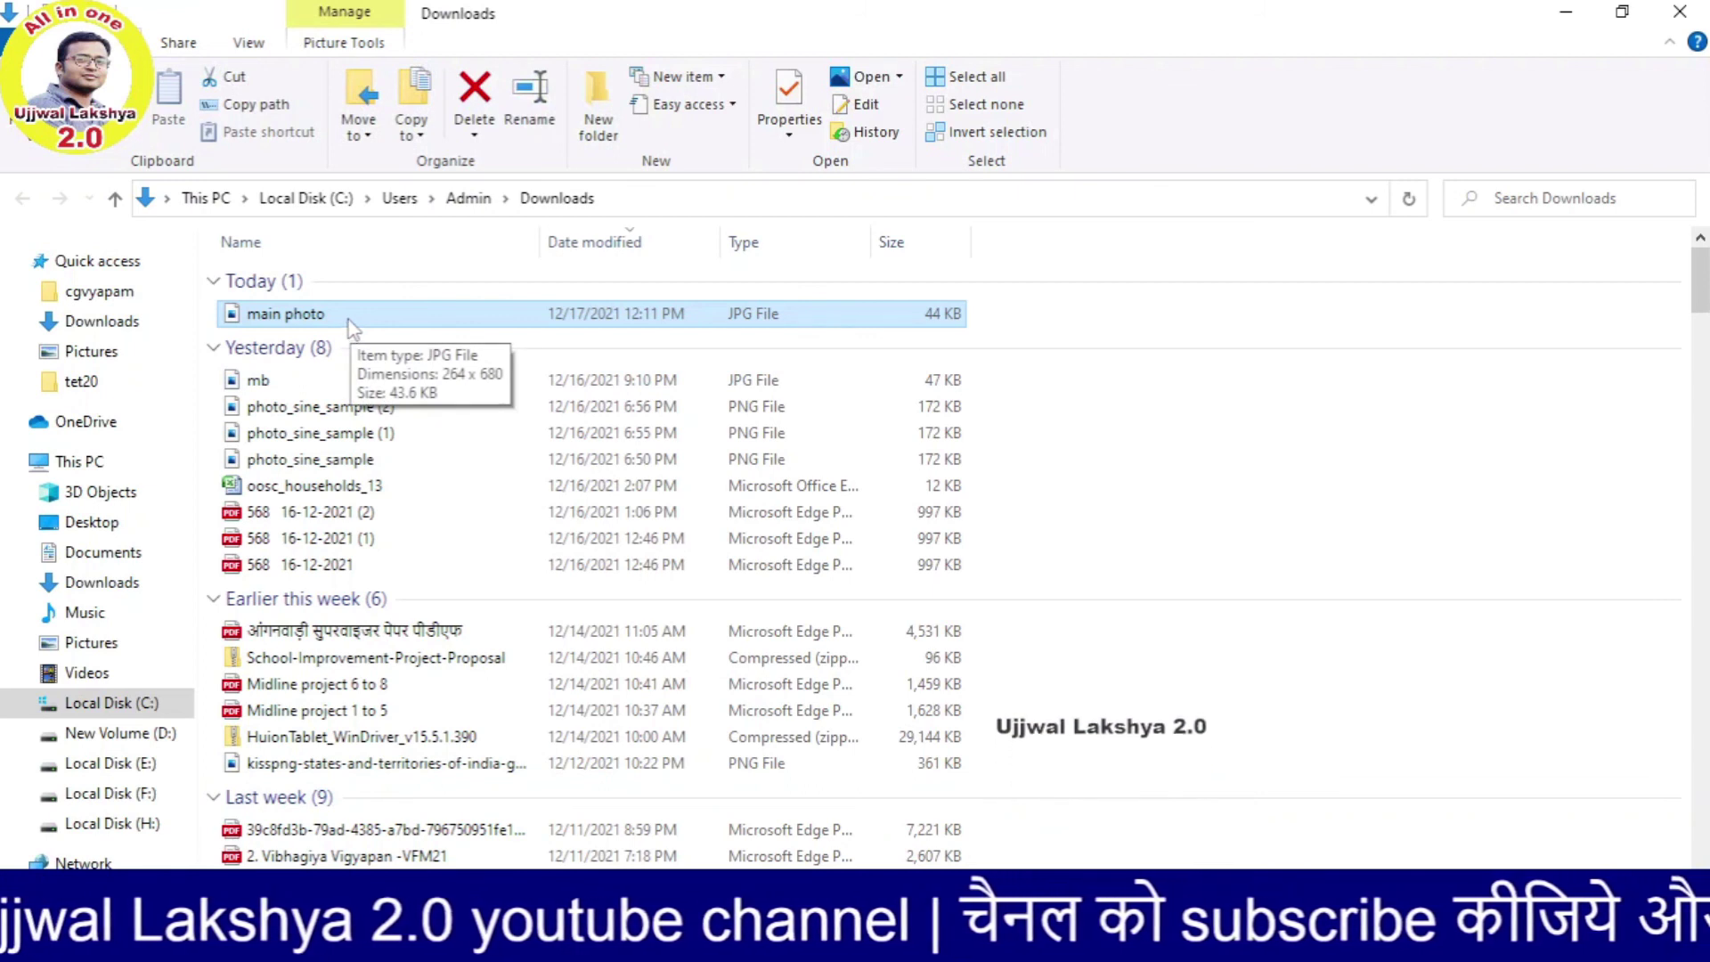
pyautogui.doubleClick(349, 317)
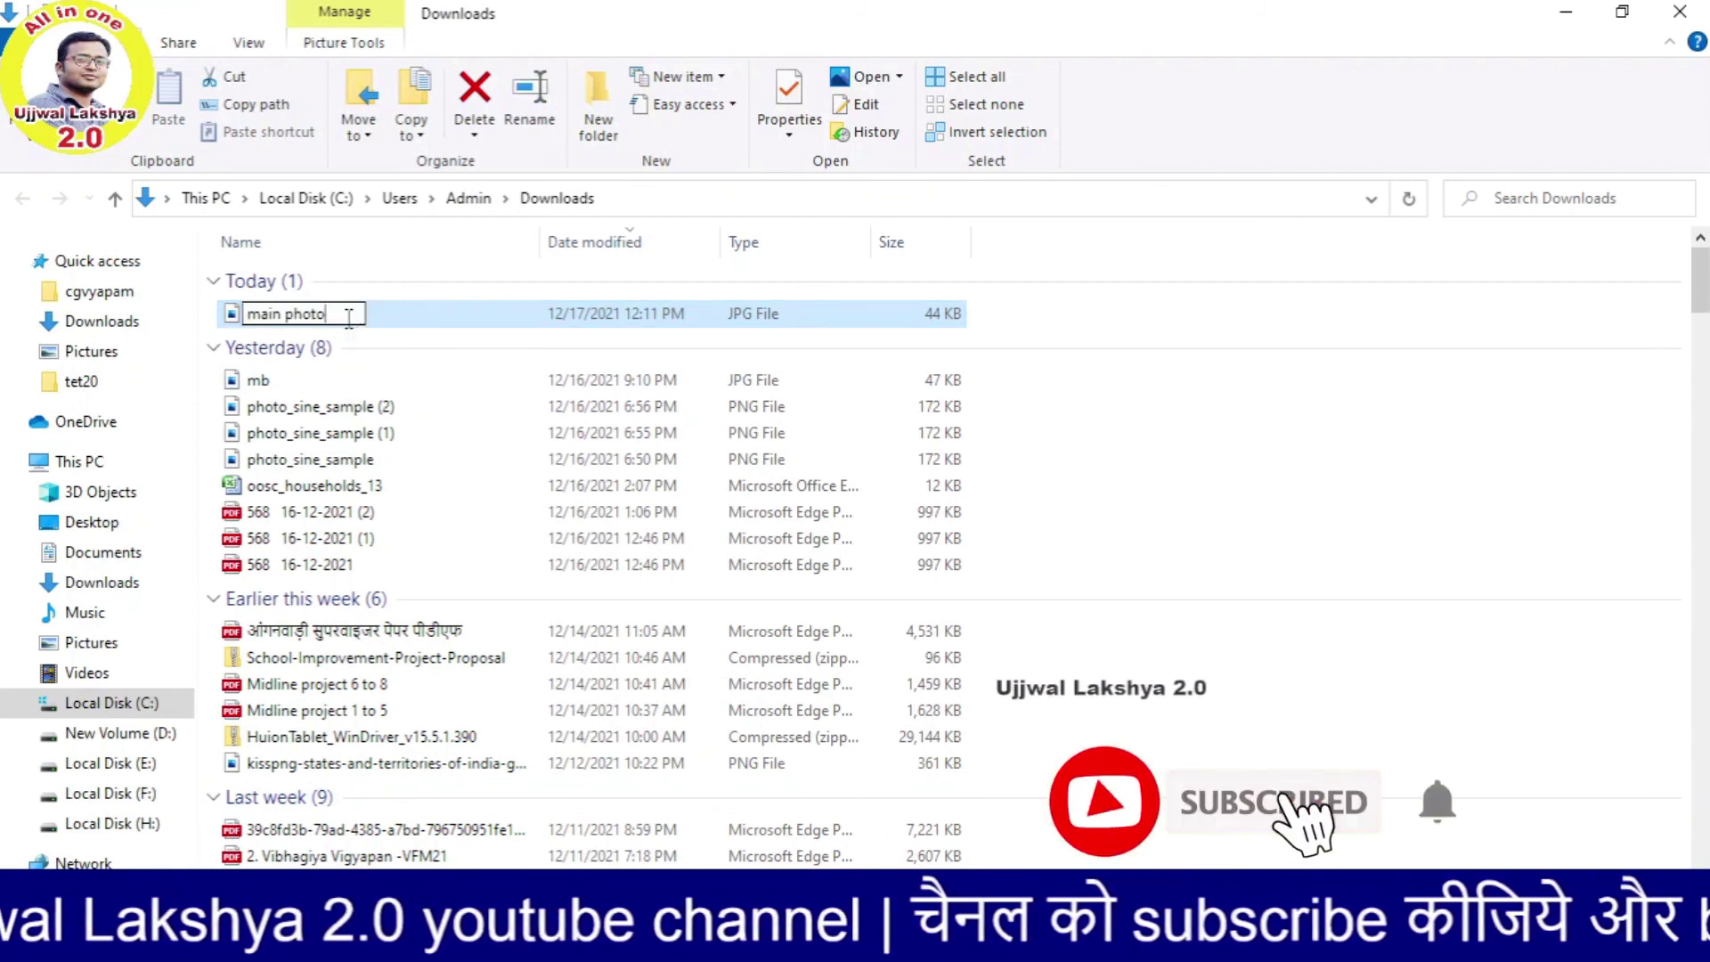